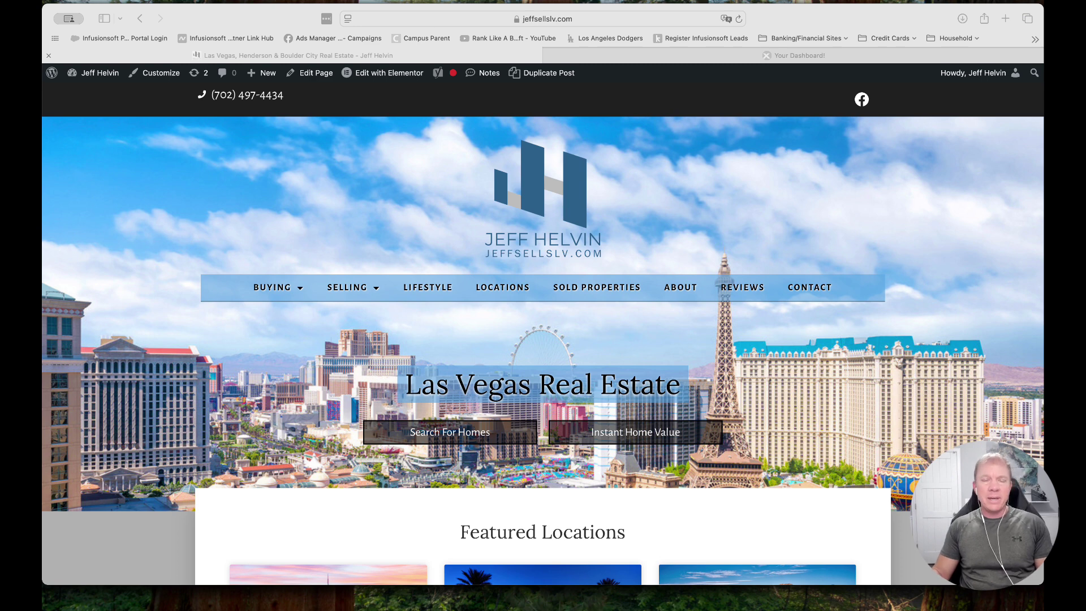
Browse the jeffsellslv.com home page, then open the Lifestyle category and scroll to its post cards
click(511, 478)
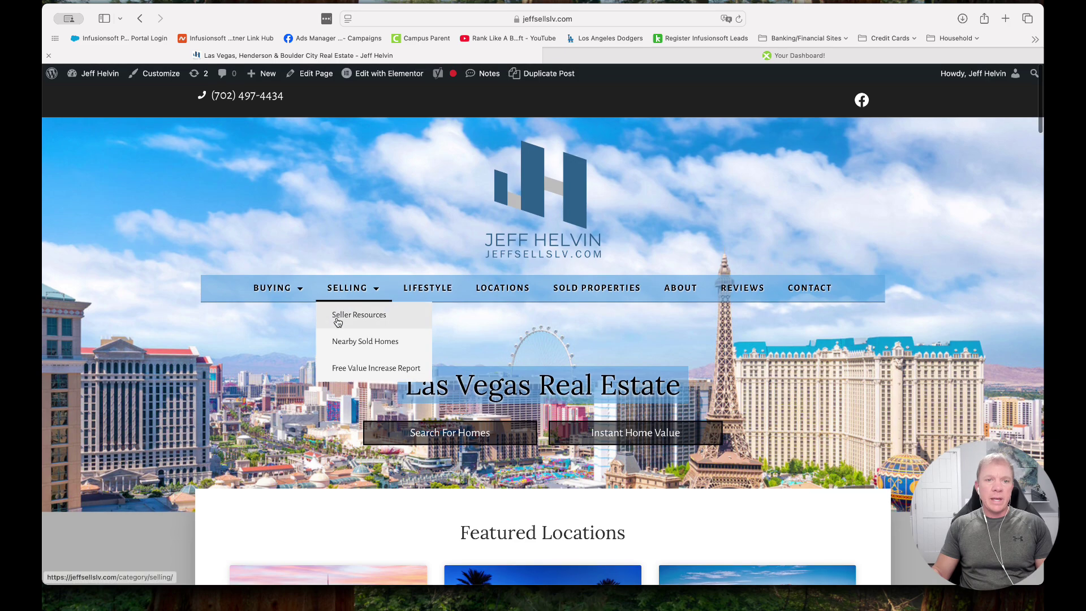
scroll(517, 324, down, 20)
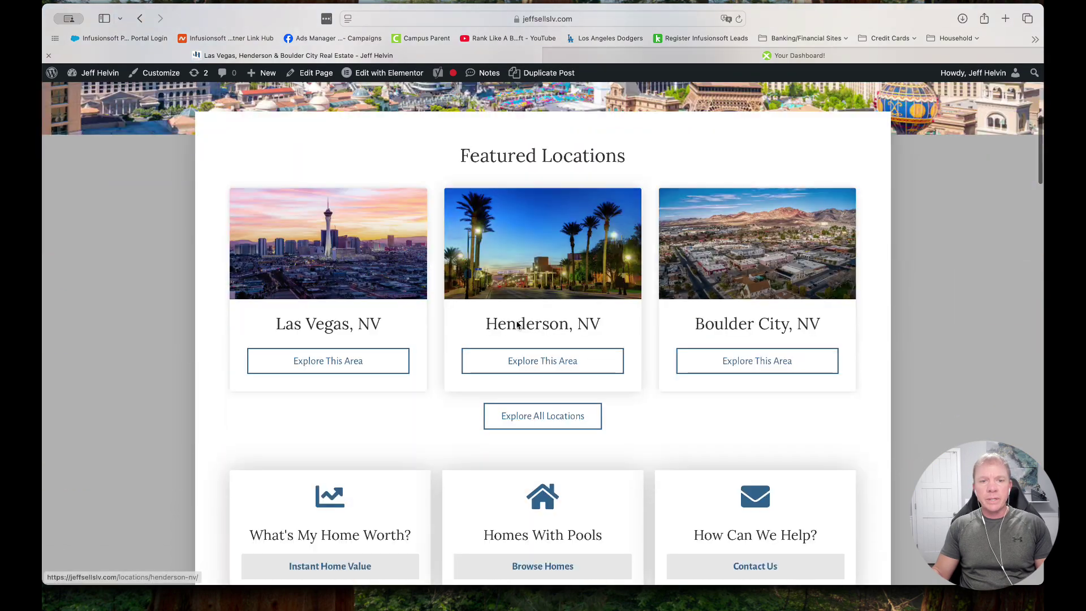
scroll(516, 321, up, 20)
key(super+r)
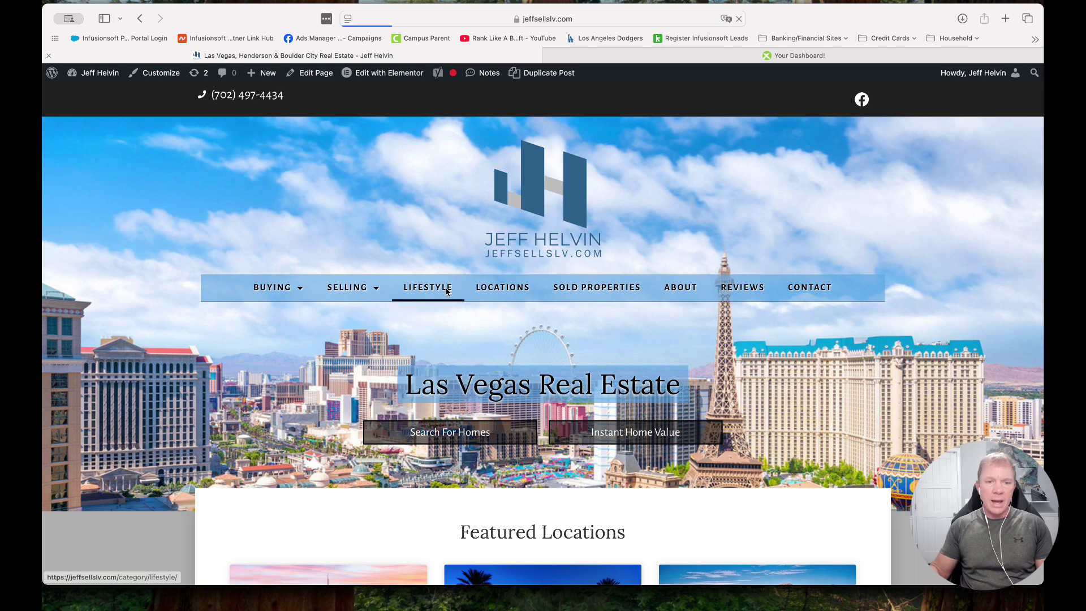
scroll(336, 327, down, 3)
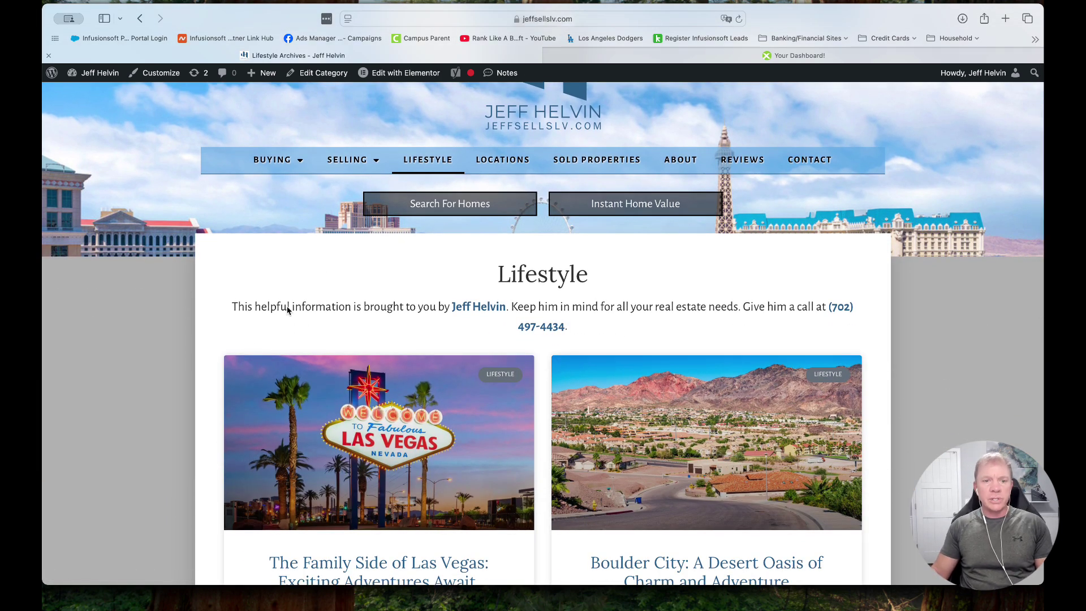
scroll(287, 310, down, 1)
scroll(287, 310, down, 4)
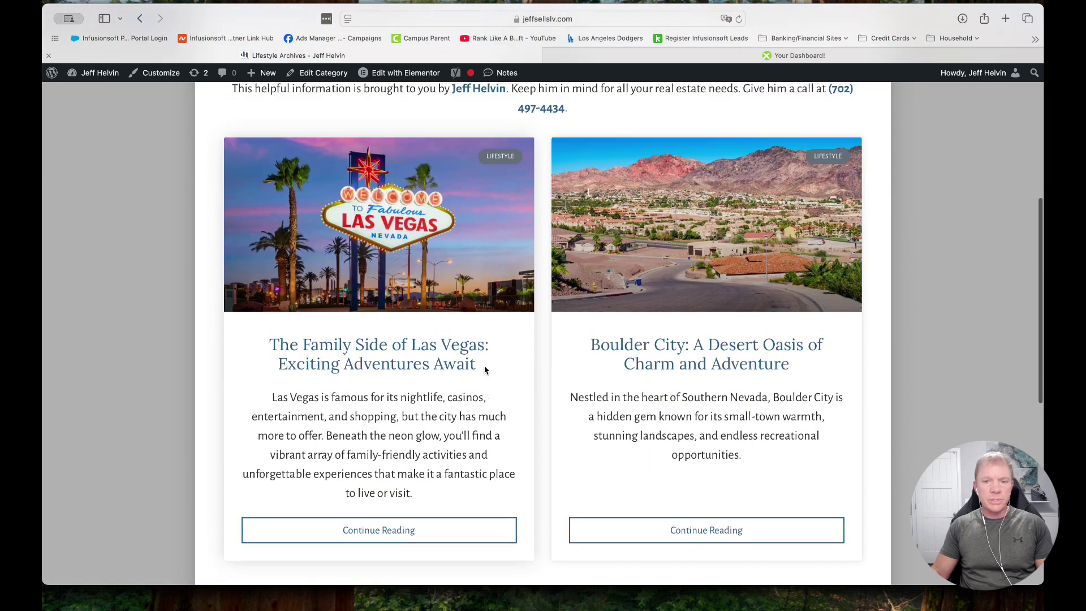
scroll(484, 370, up, 1)
Open 'The Family Side of Las Vegas' post and scroll through the Big Apple Coaster and STRAT sections
click(378, 318)
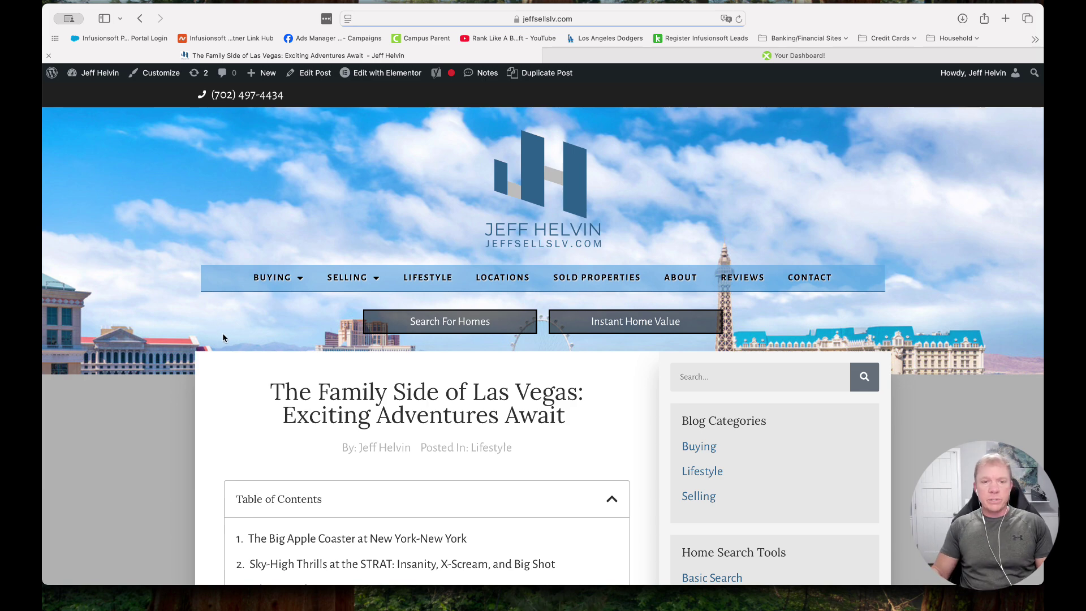
scroll(221, 331, down, 9)
scroll(191, 283, down, 8)
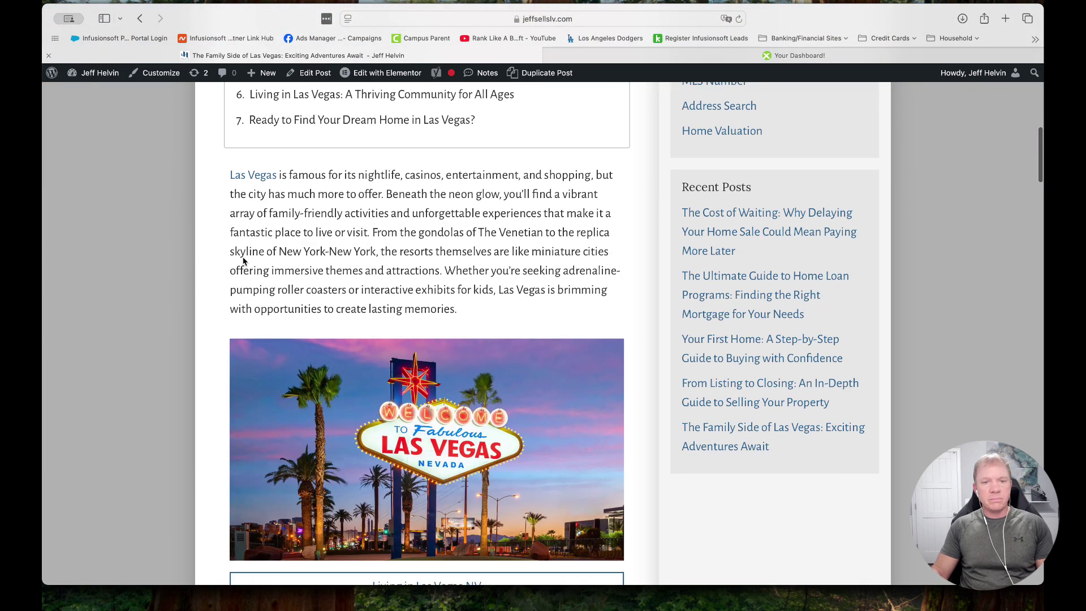
scroll(242, 288, down, 5)
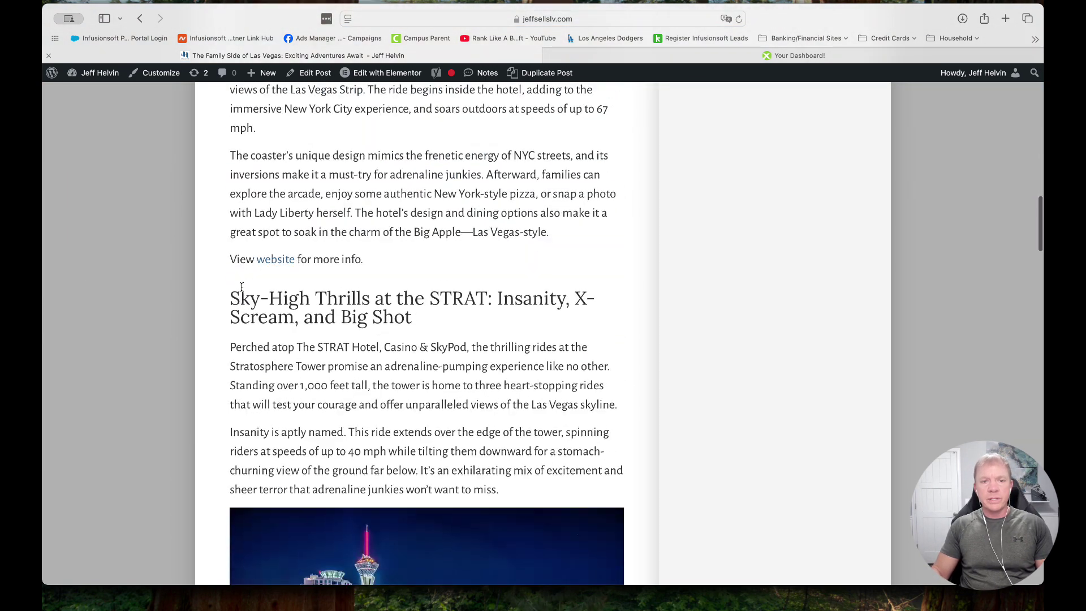
scroll(198, 291, down, 13)
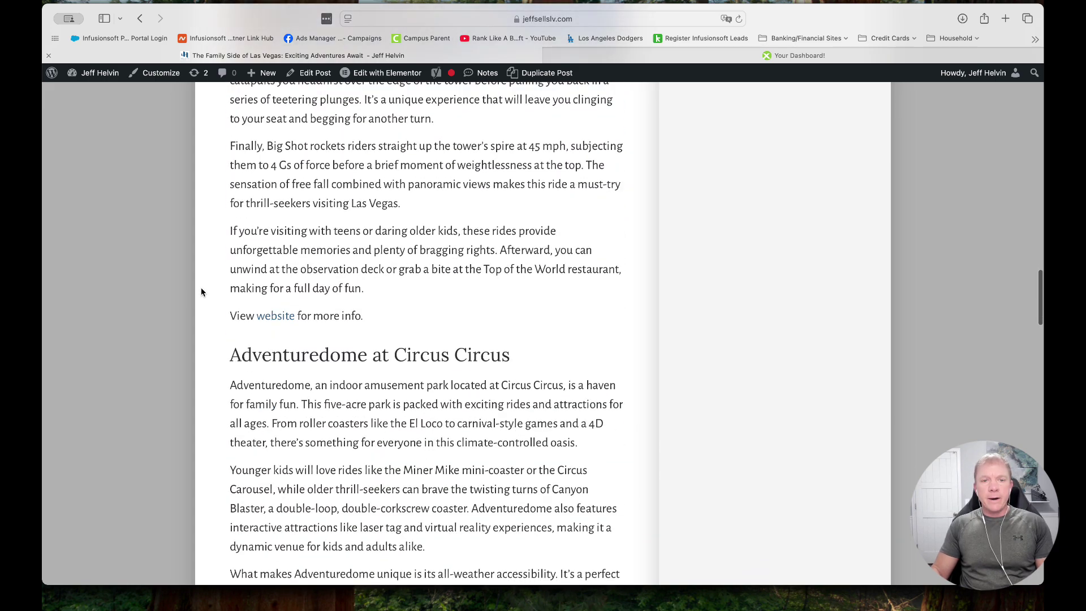
scroll(209, 294, down, 4)
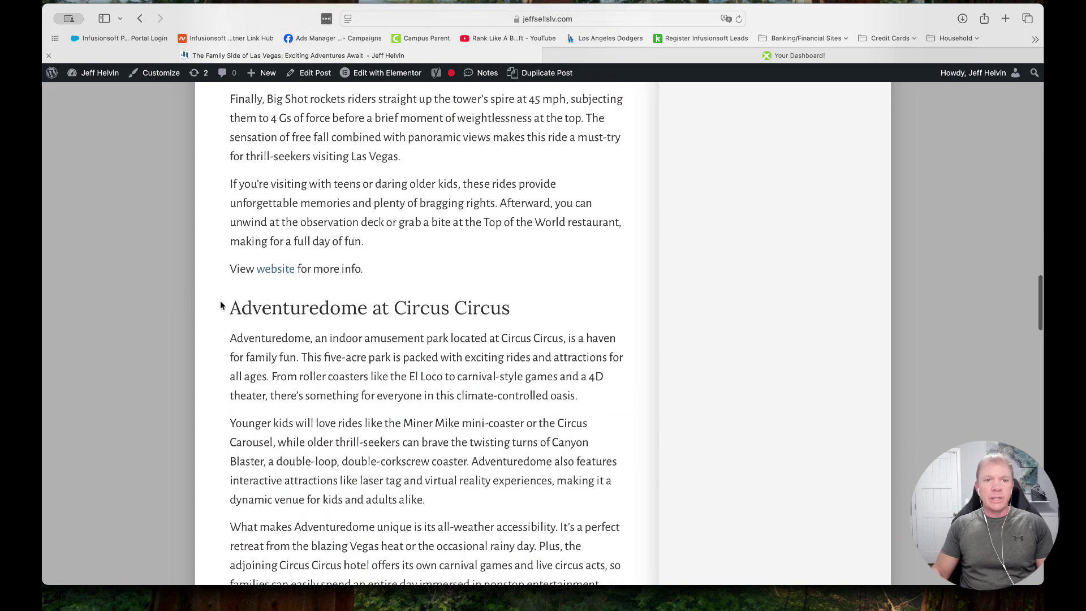
scroll(221, 304, down, 15)
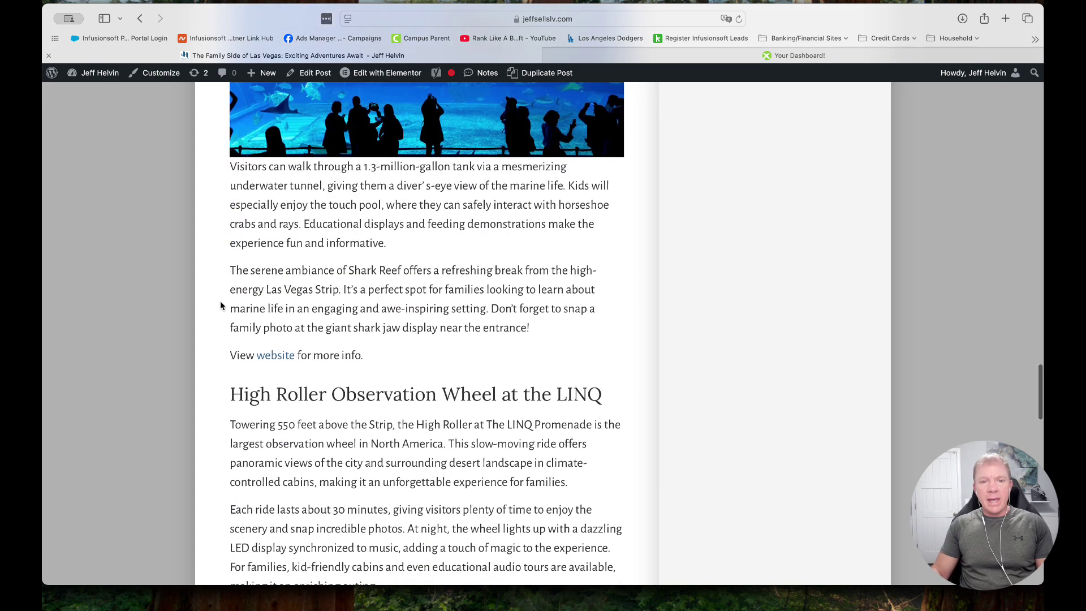
scroll(221, 305, down, 9)
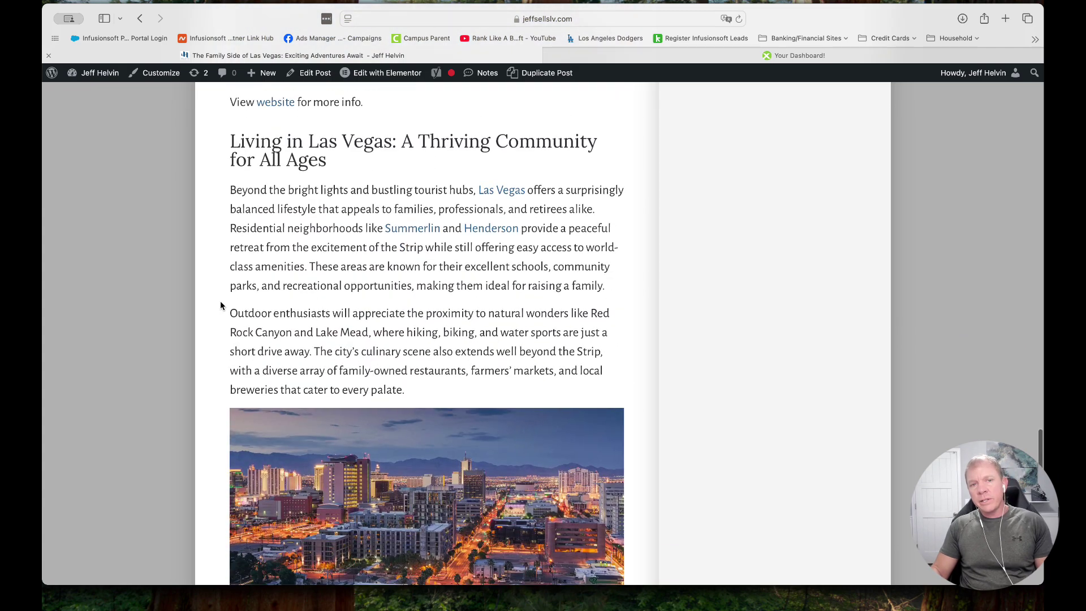
scroll(220, 306, down, 10)
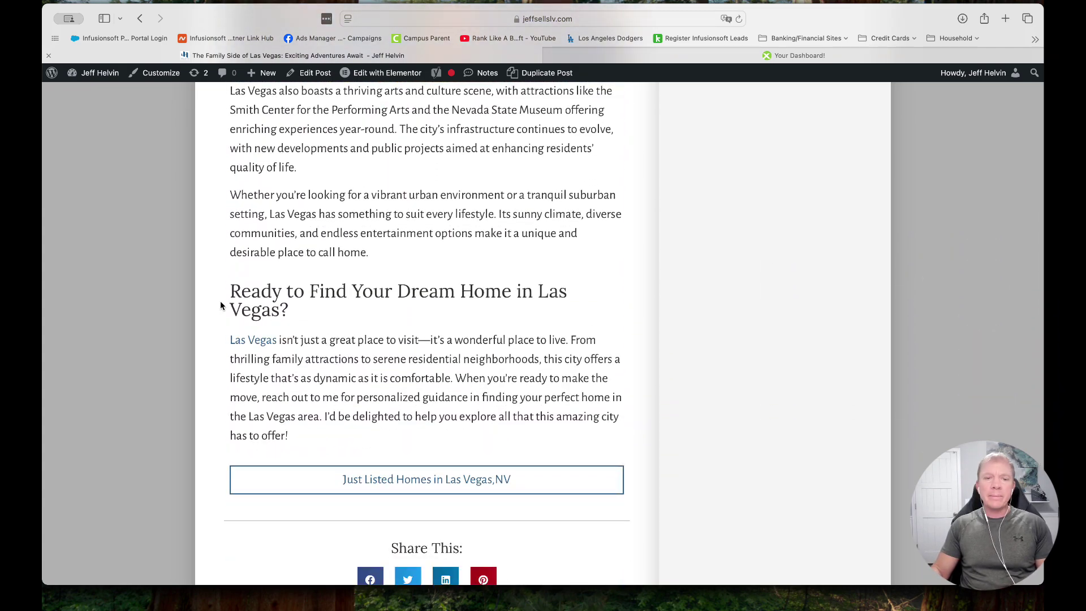
scroll(220, 305, up, 20)
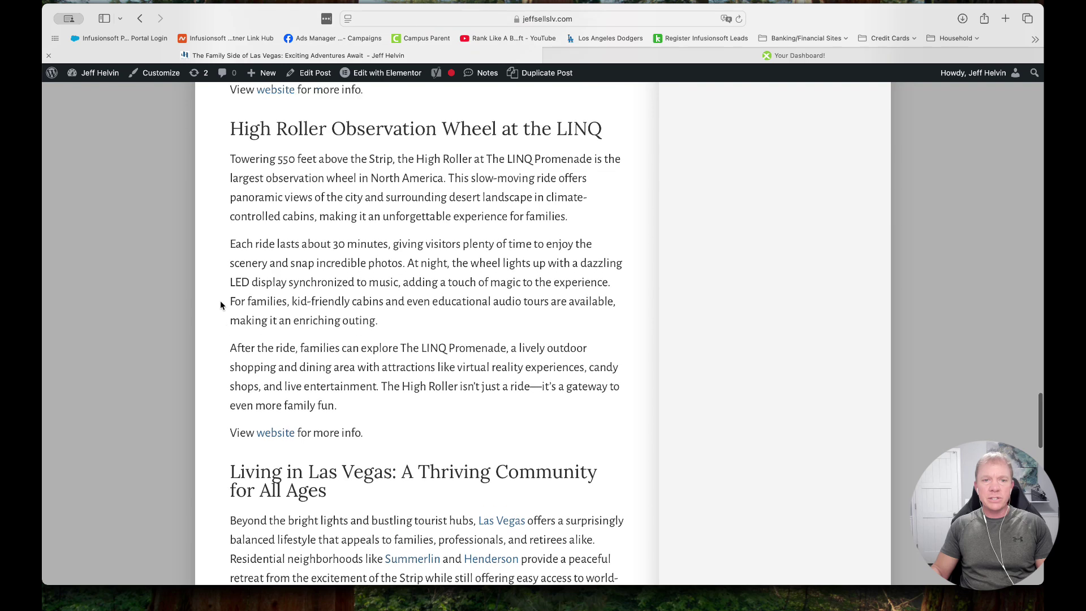
scroll(220, 306, up, 3)
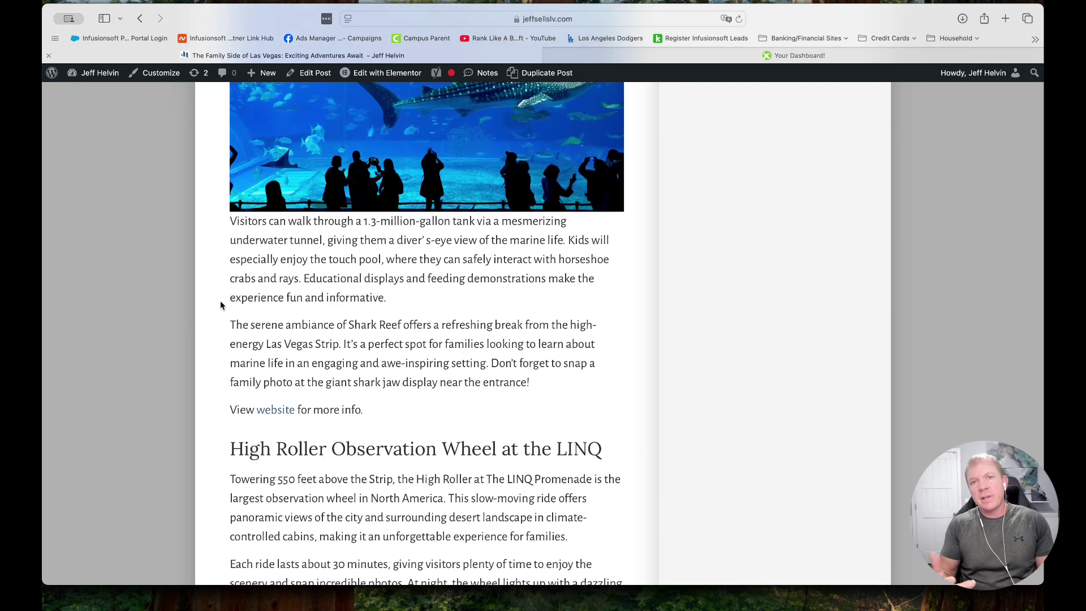
scroll(221, 305, up, 20)
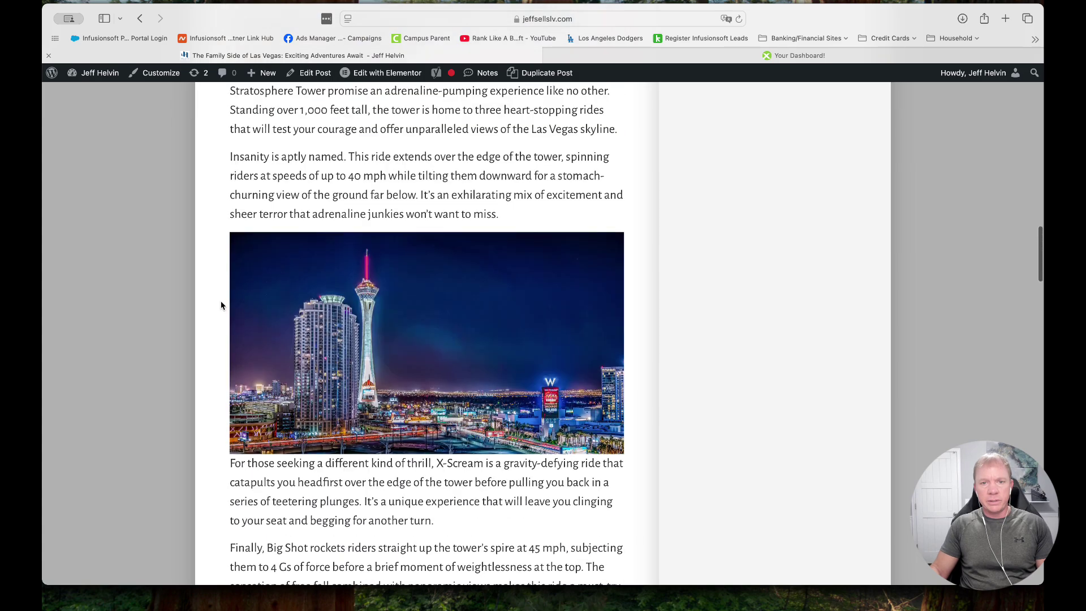
scroll(221, 305, down, 15)
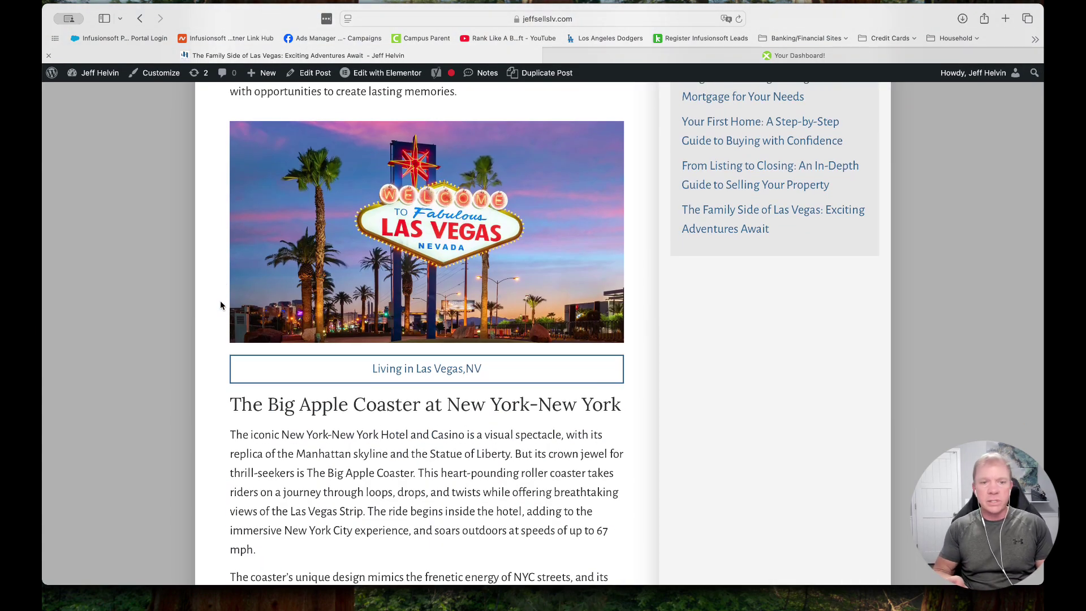
scroll(220, 305, down, 6)
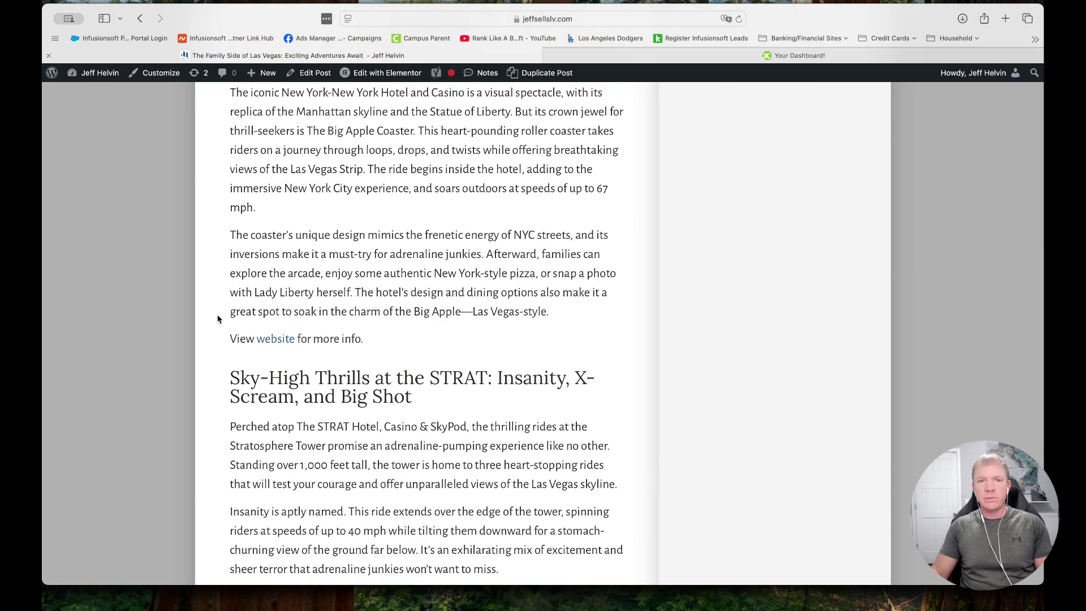
scroll(220, 305, up, 20)
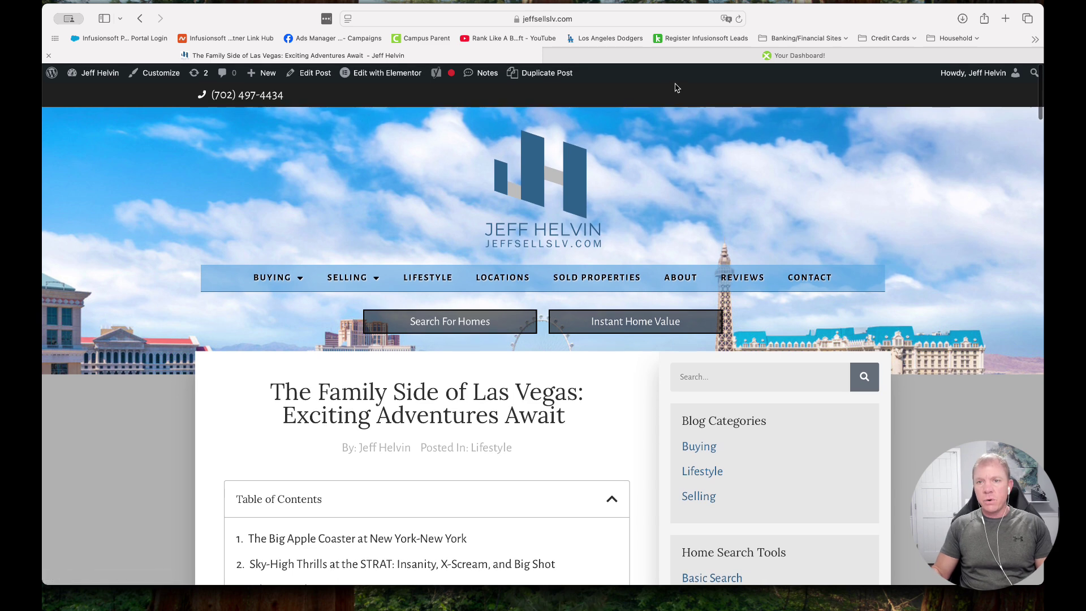
In the IDX Broker dashboard, go to Design > Widgets > Legacy to list the showcase widgets
click(681, 60)
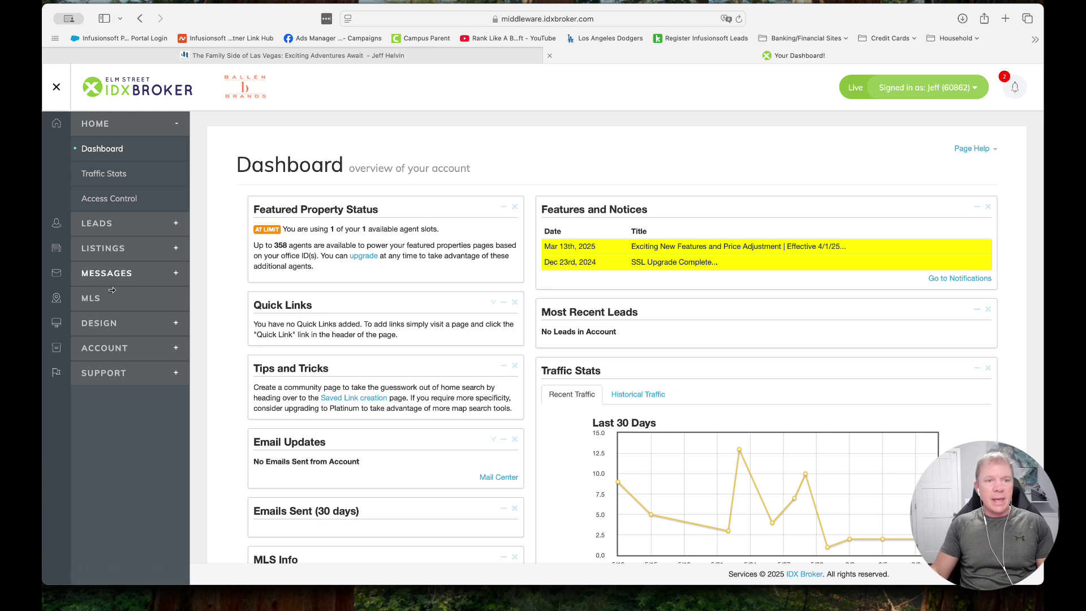
click(110, 332)
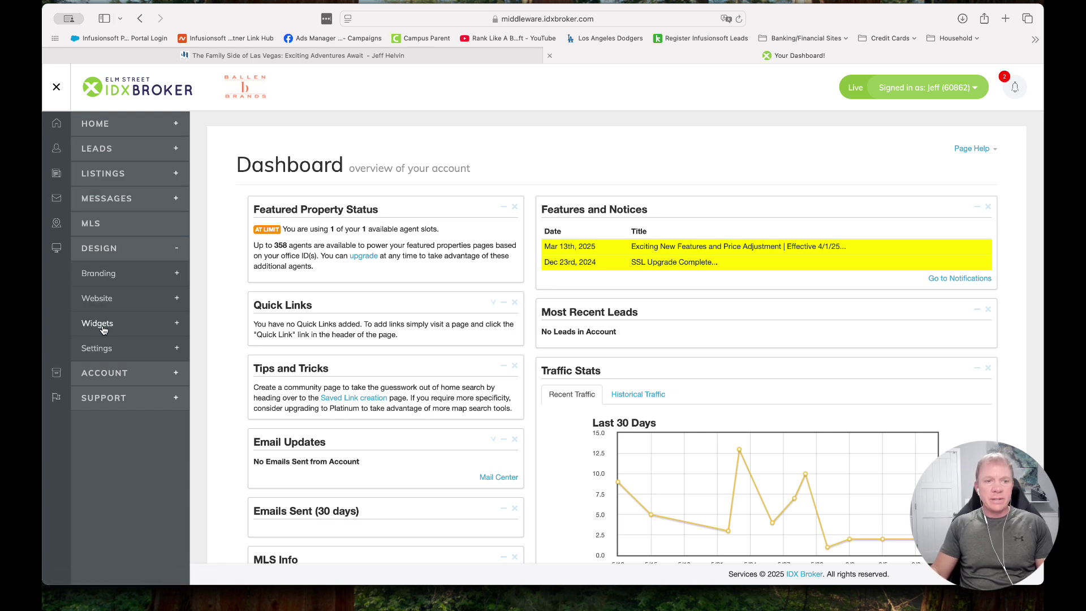
click(103, 325)
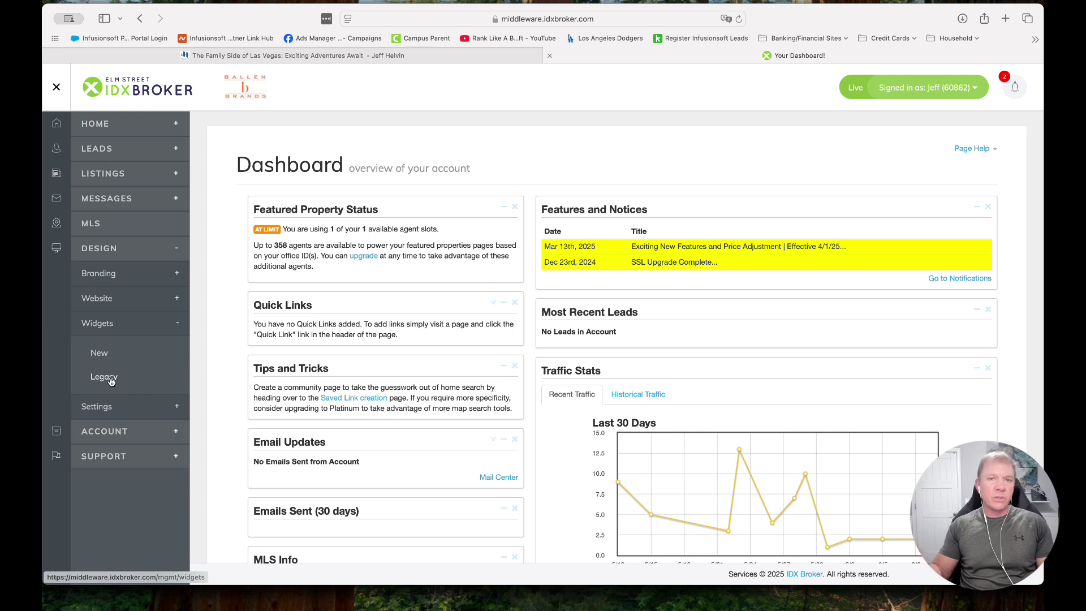
click(108, 380)
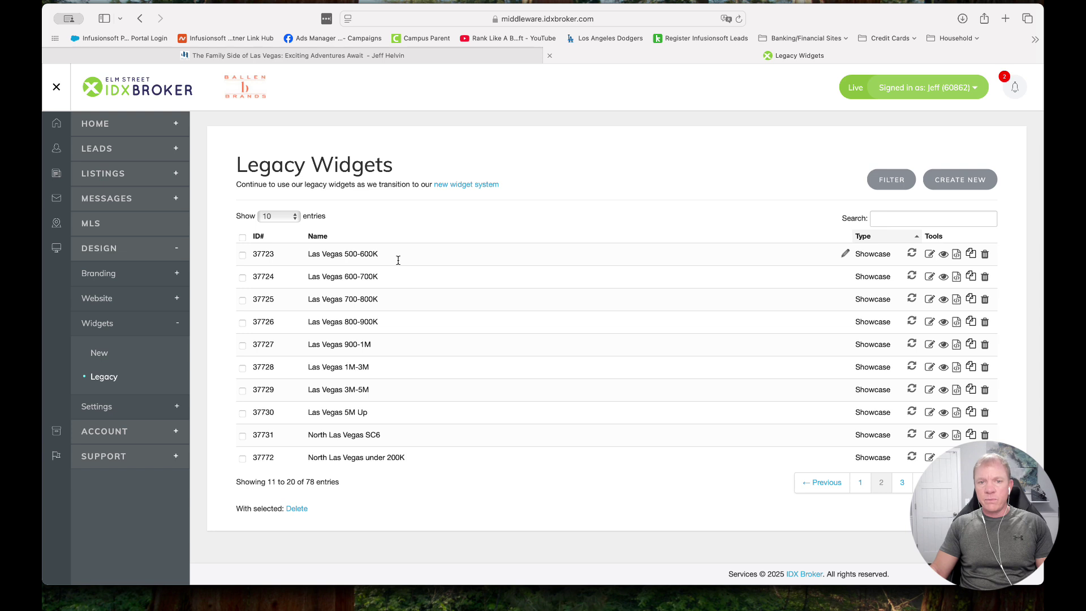
From the blog post, open the Locations page in a new tab and switch to it
click(456, 57)
mouse_move(274, 286)
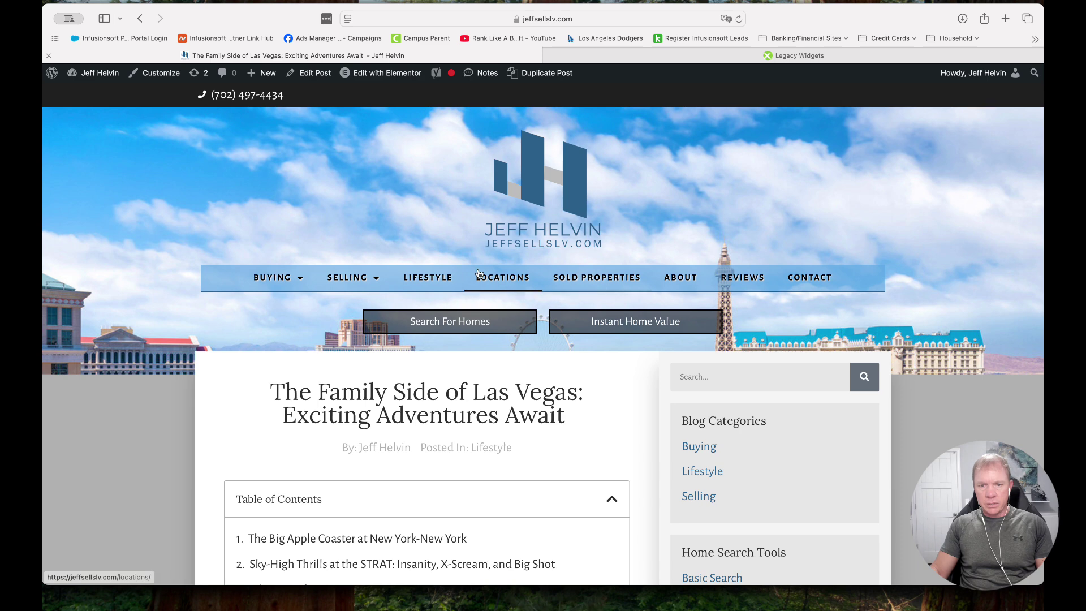
right_click(494, 285)
click(511, 293)
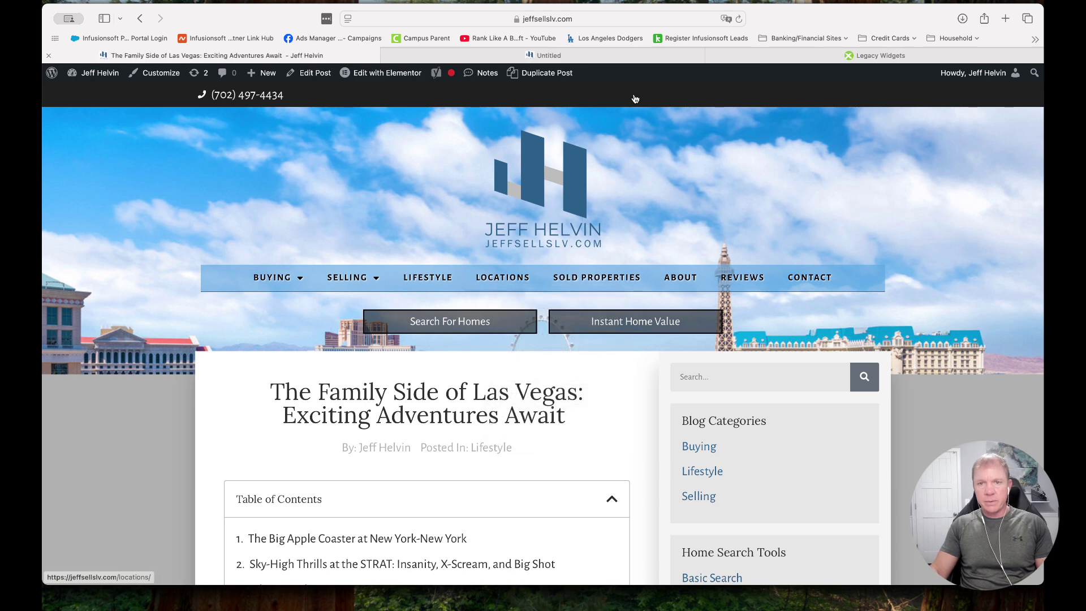
click(551, 54)
Open the Las Vegas, NV location page, scroll through its listings, then close that tab
scroll(420, 395, down, 3)
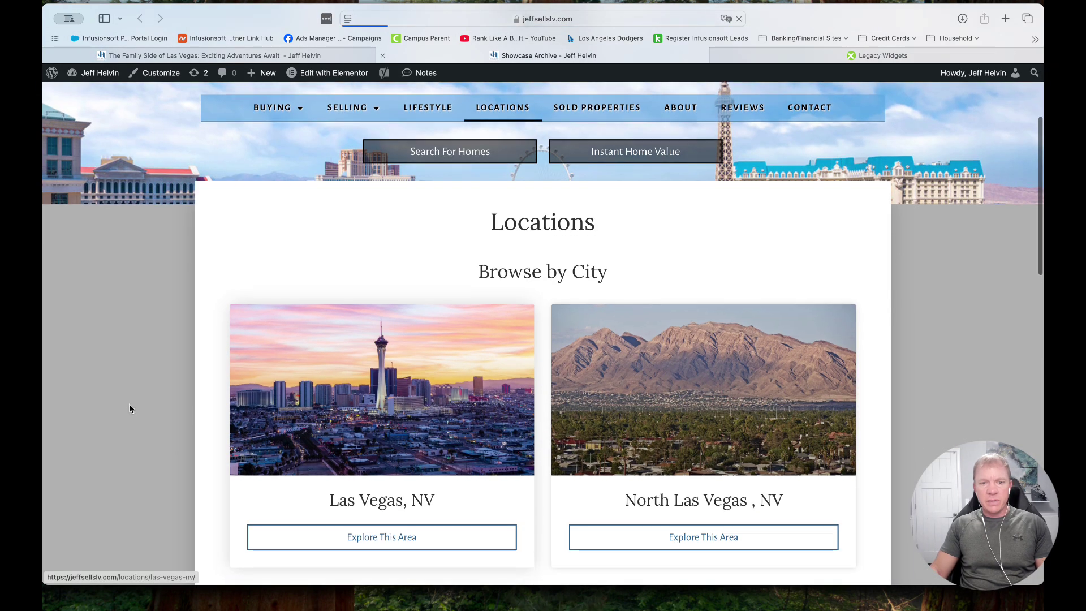
click(213, 400)
scroll(237, 393, down, 7)
scroll(249, 390, down, 5)
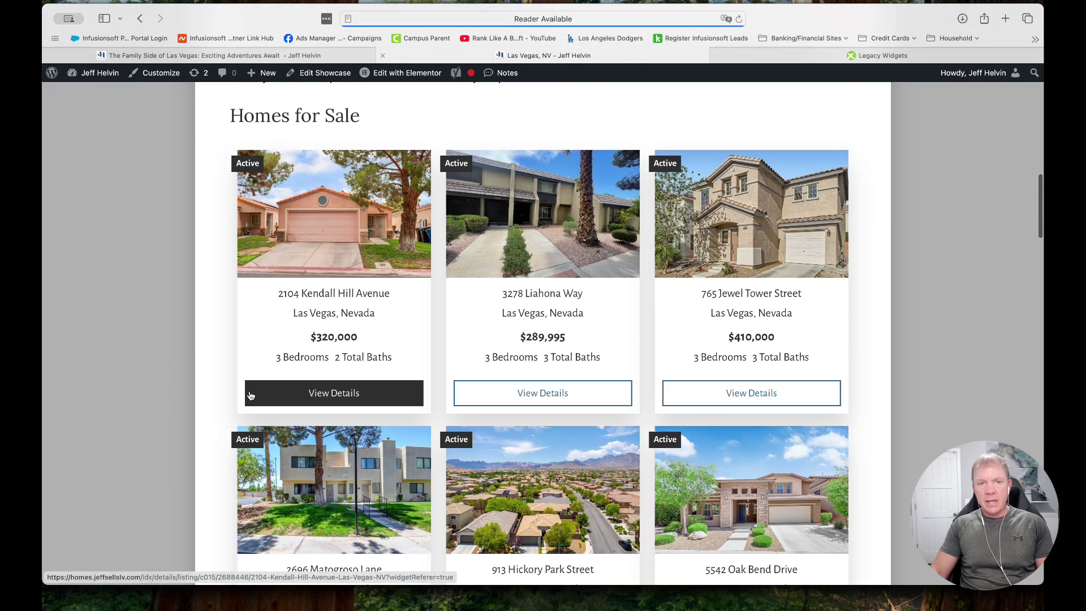
scroll(368, 404, down, 3)
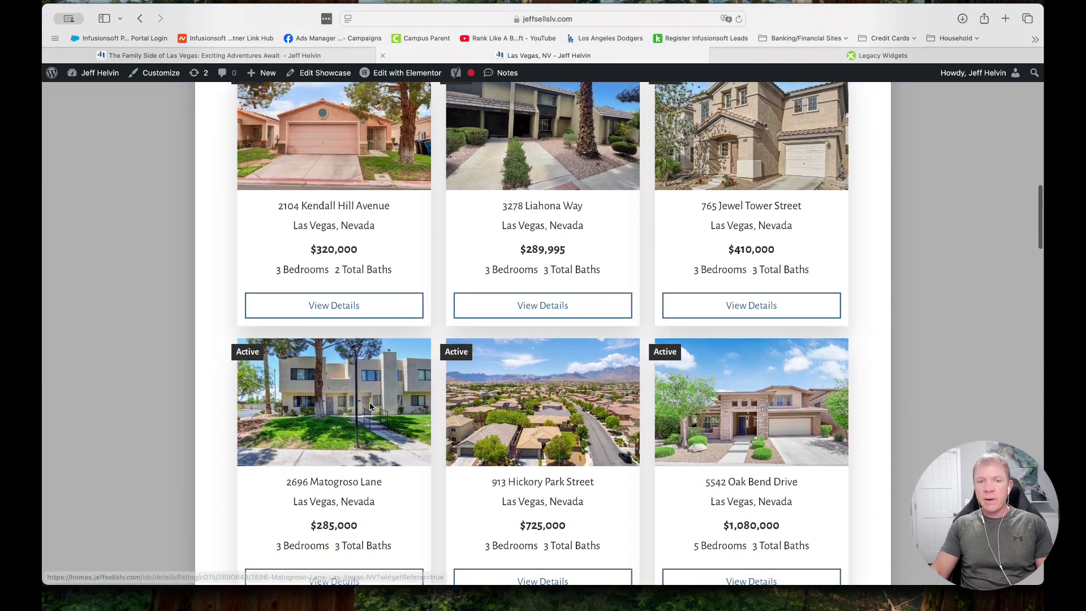
scroll(371, 407, up, 3)
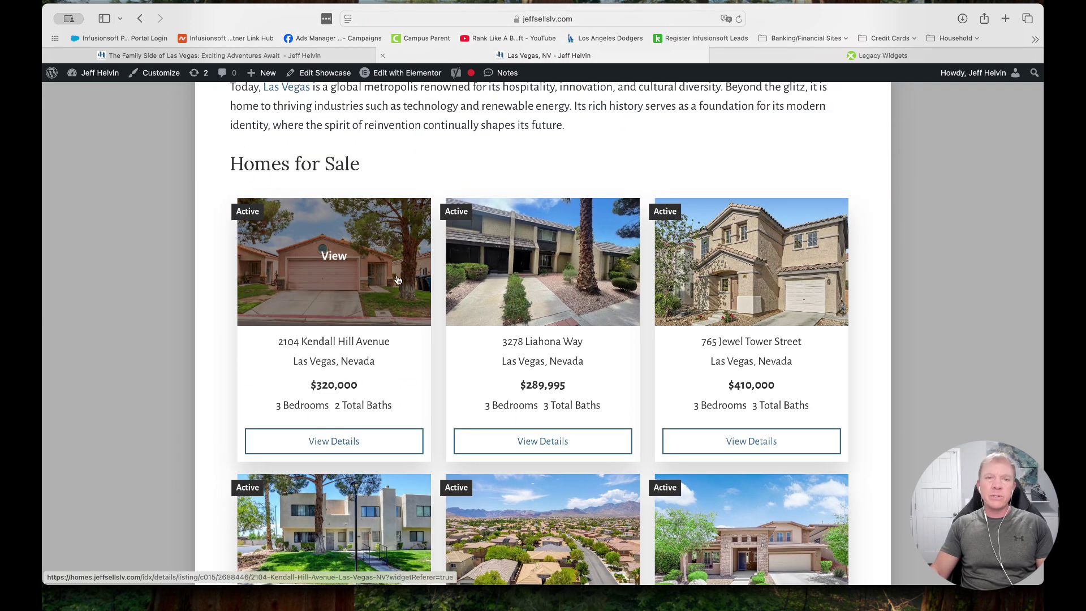
scroll(398, 280, down, 3)
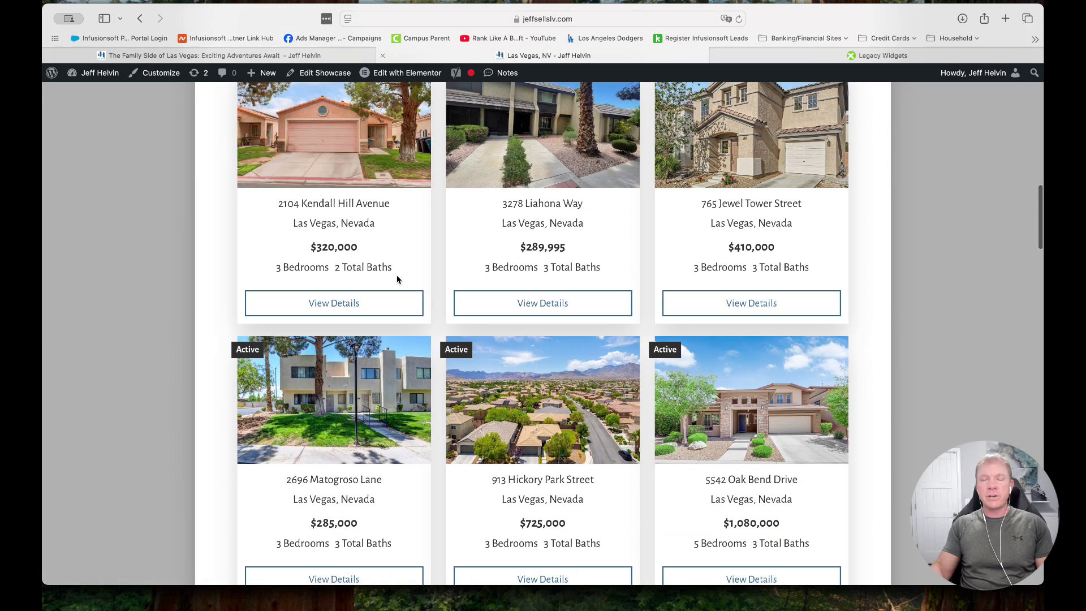
scroll(396, 277, down, 5)
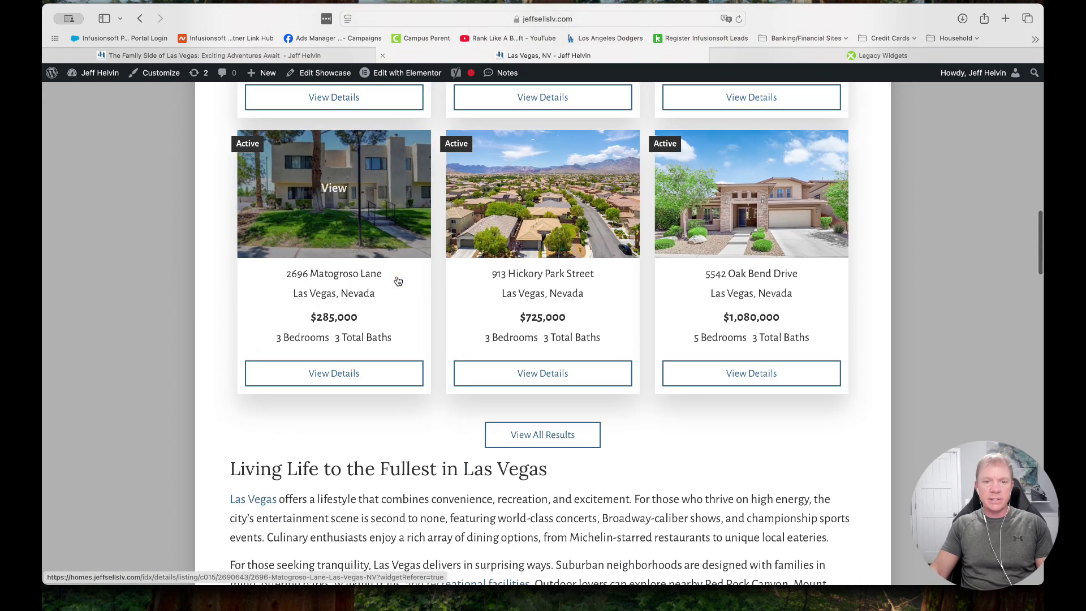
scroll(474, 448, up, 15)
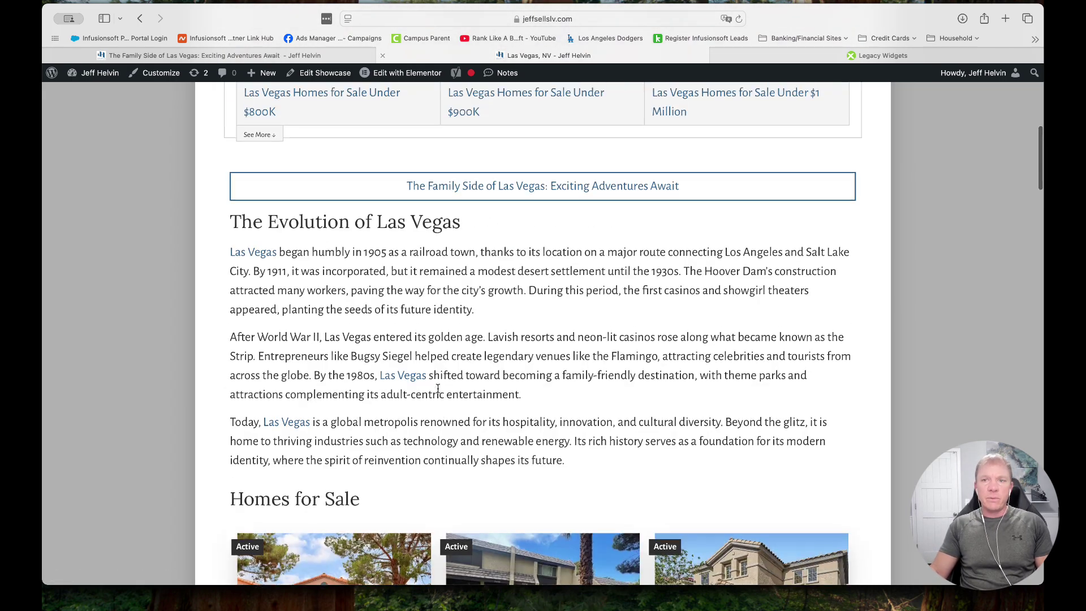
click(383, 57)
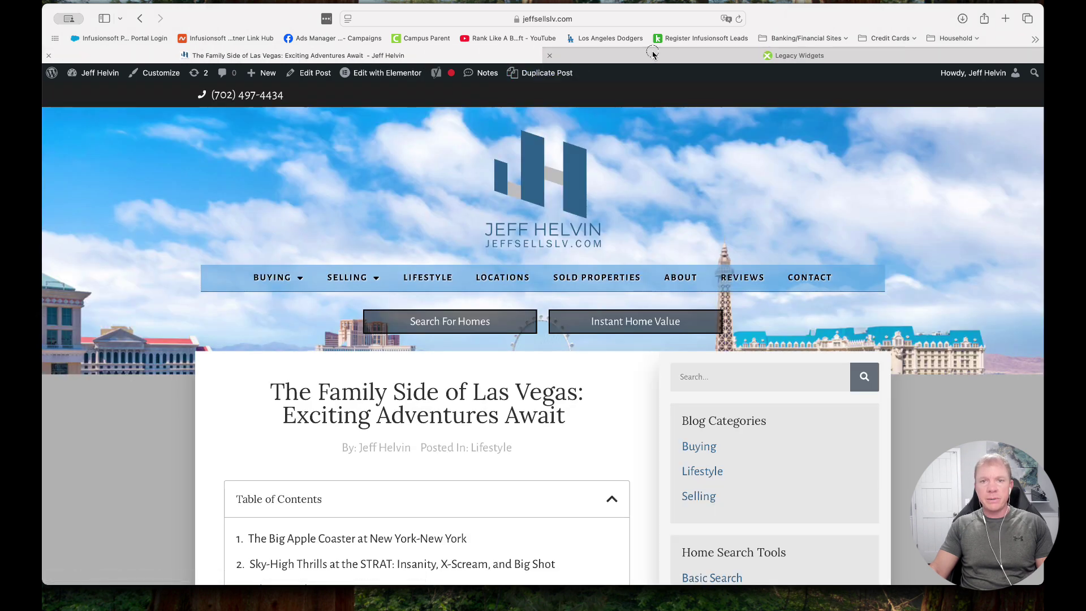
Create a new Showcase widget featuring properties from a Custom Search, ready to pick a search page
key(ctrl+Tab)
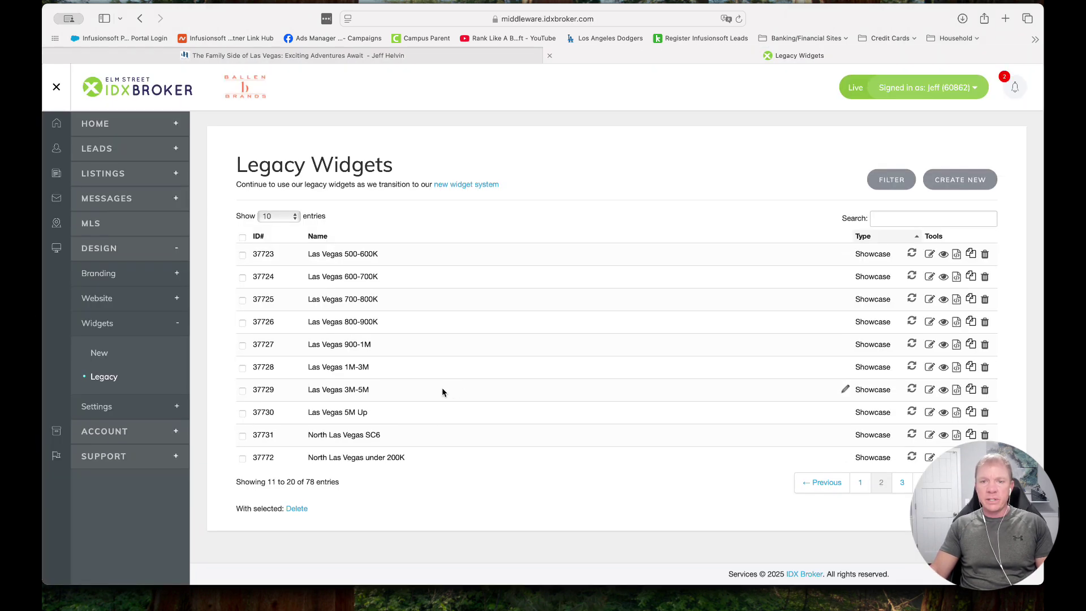
click(965, 181)
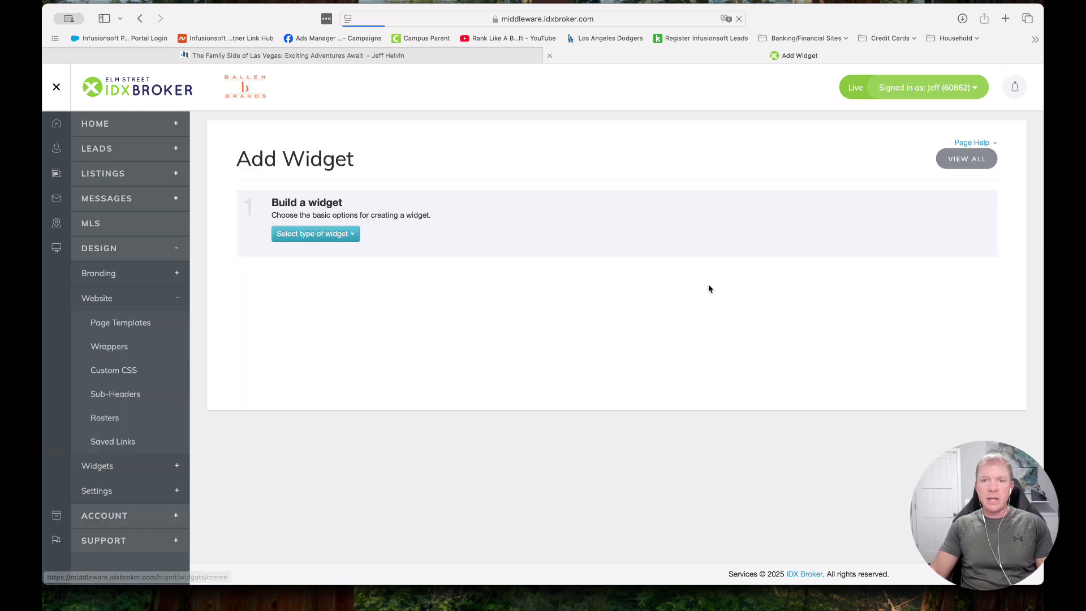
click(320, 245)
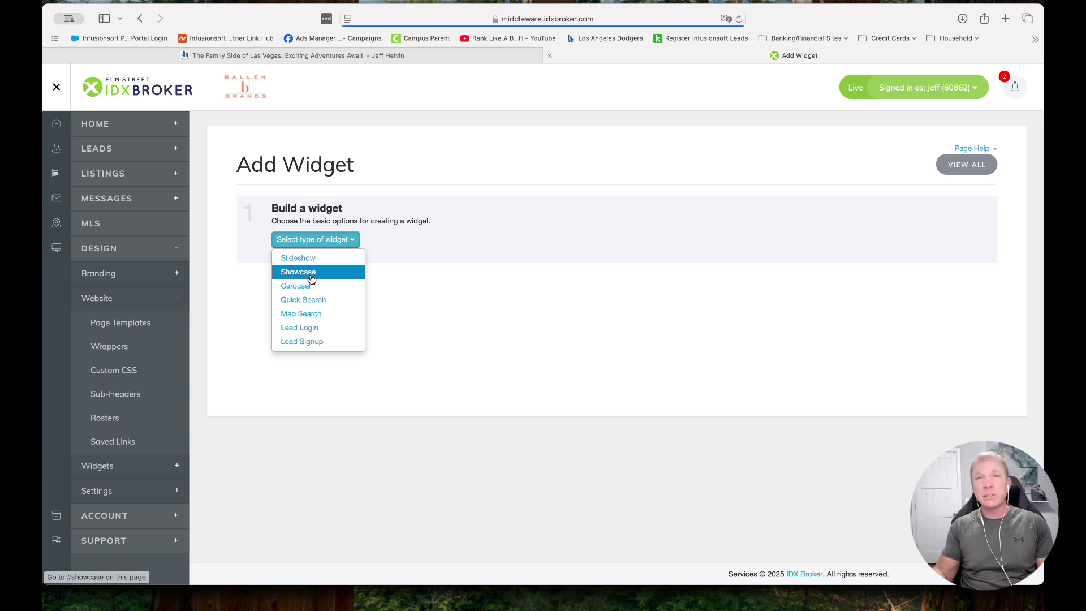
click(311, 272)
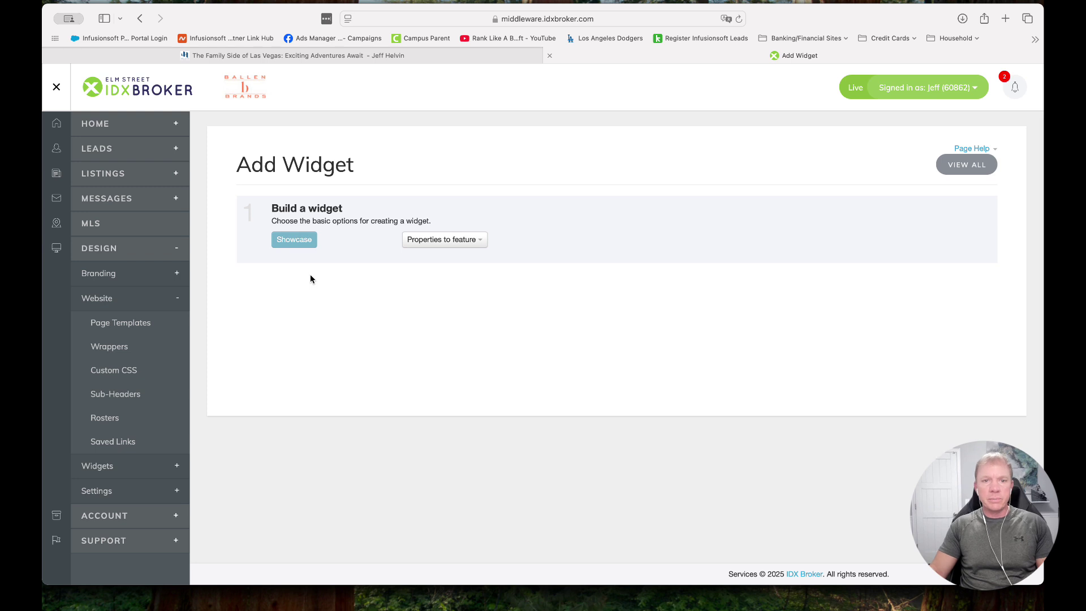
click(455, 246)
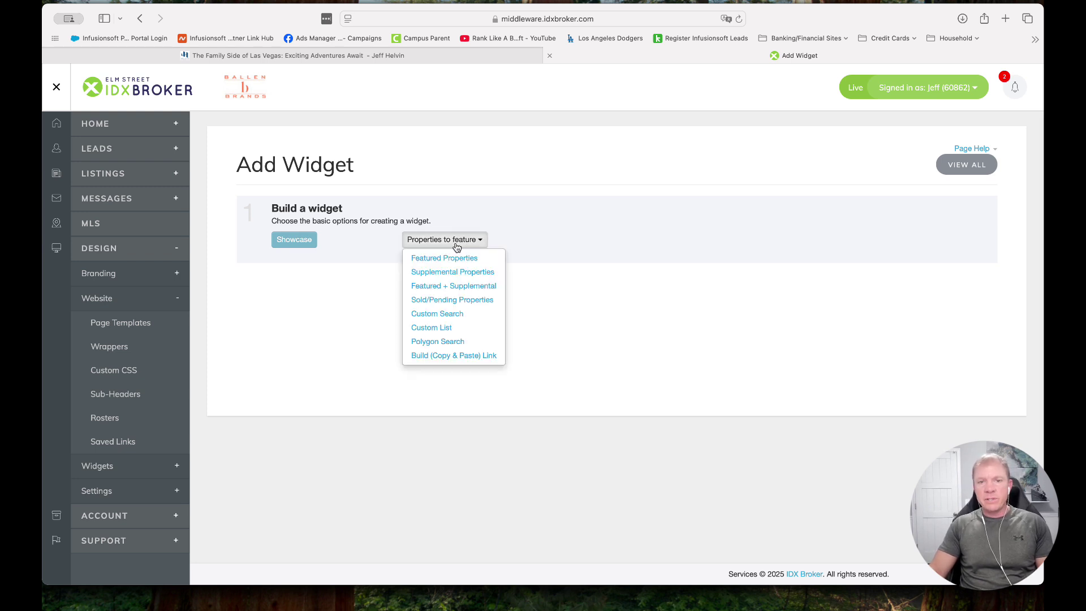
click(454, 320)
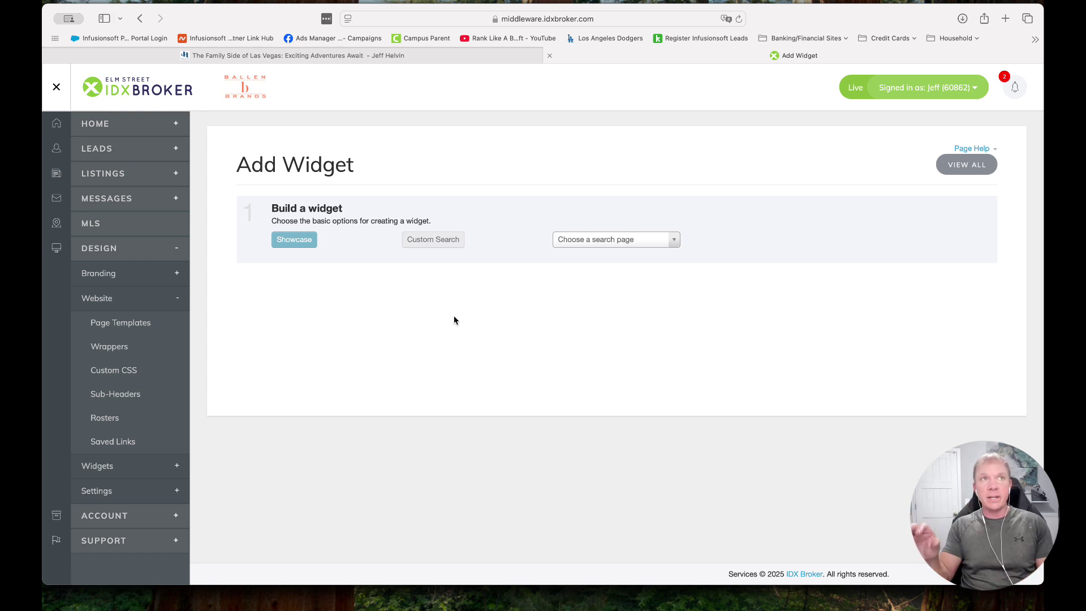
click(617, 243)
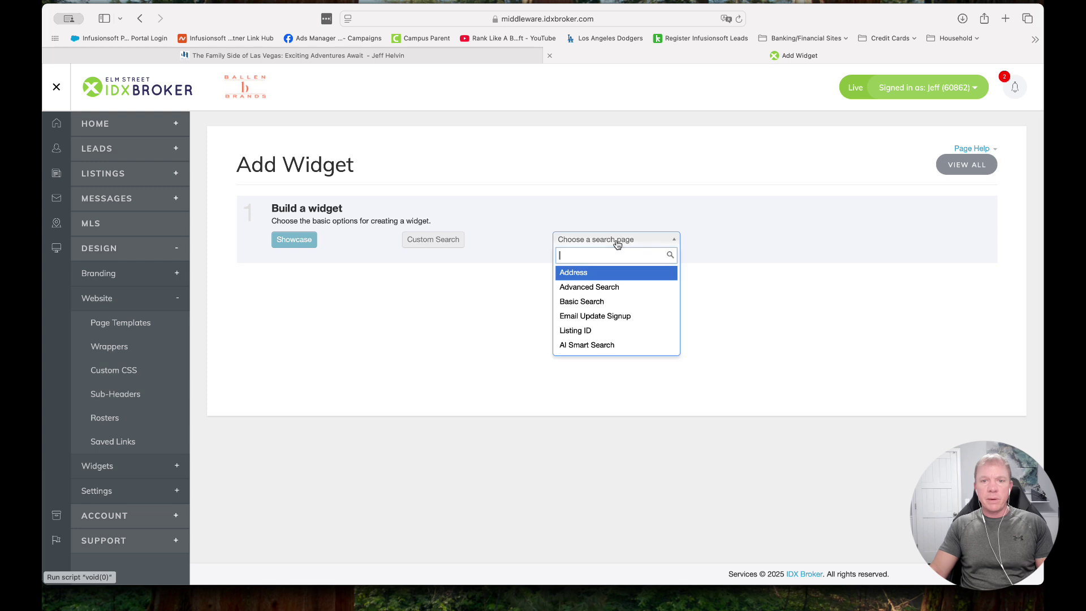
Base the custom search on Advanced Search with Property Sub Type Single Family Residence
click(608, 293)
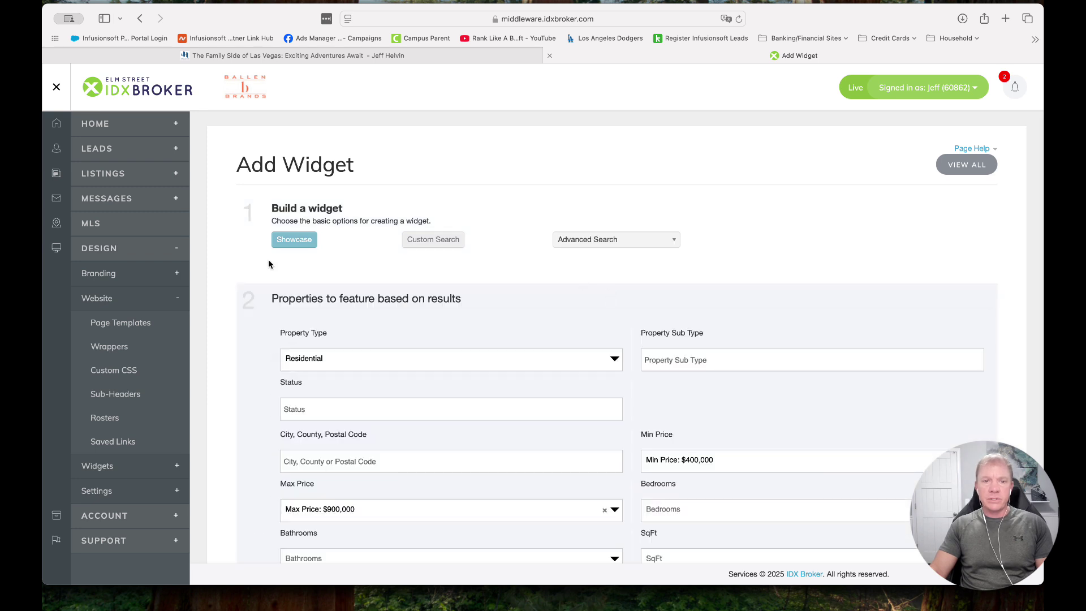
scroll(254, 291, down, 3)
scroll(253, 291, down, 1)
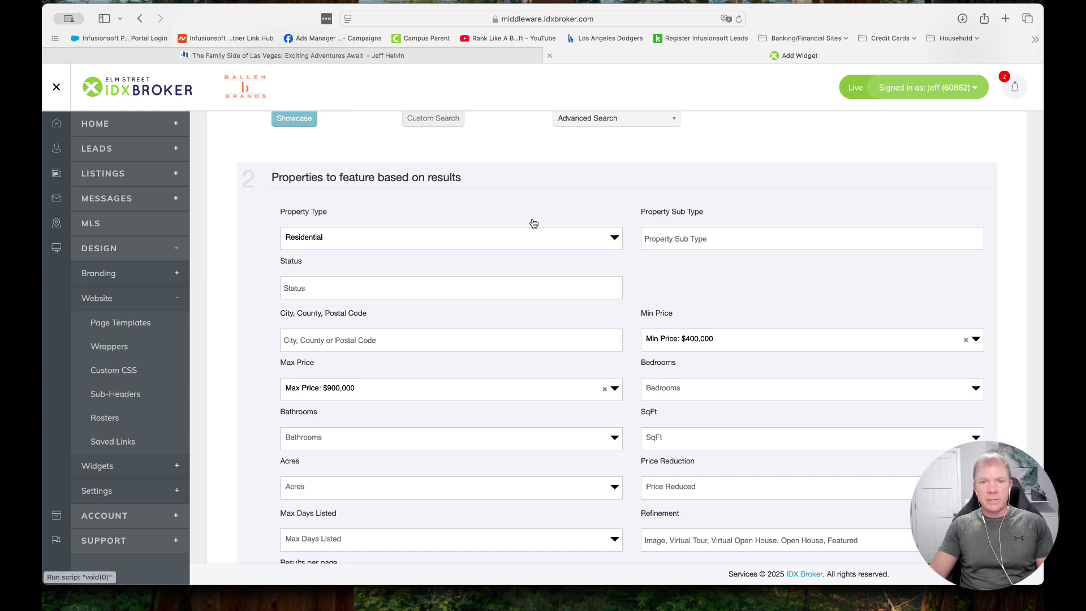
scroll(331, 234, down, 1)
click(728, 219)
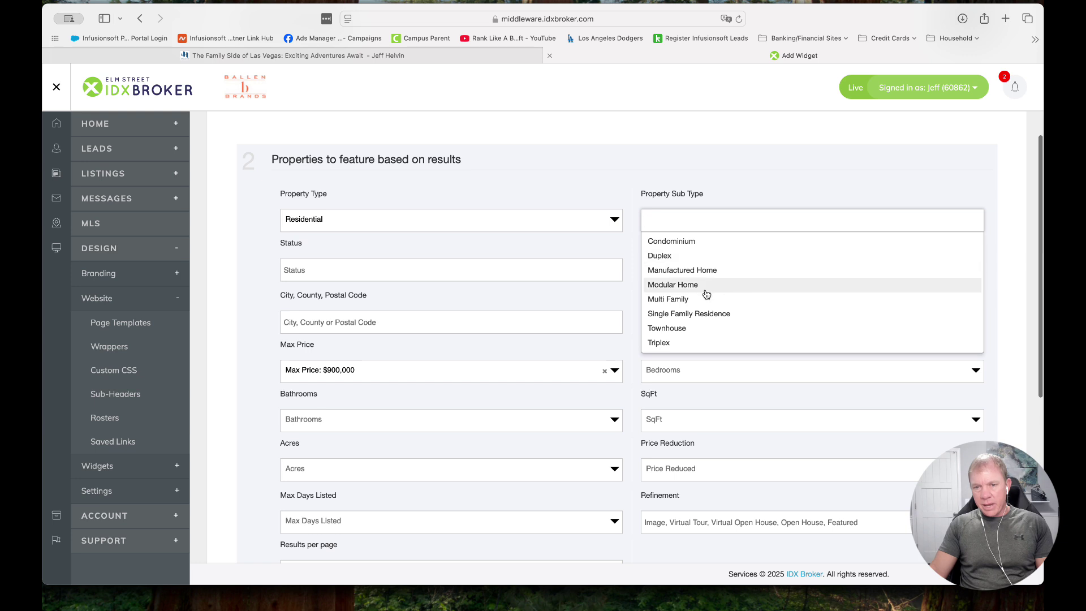
click(719, 316)
Set listing Status to Active and City to Las Vegas
scroll(396, 305, down, 2)
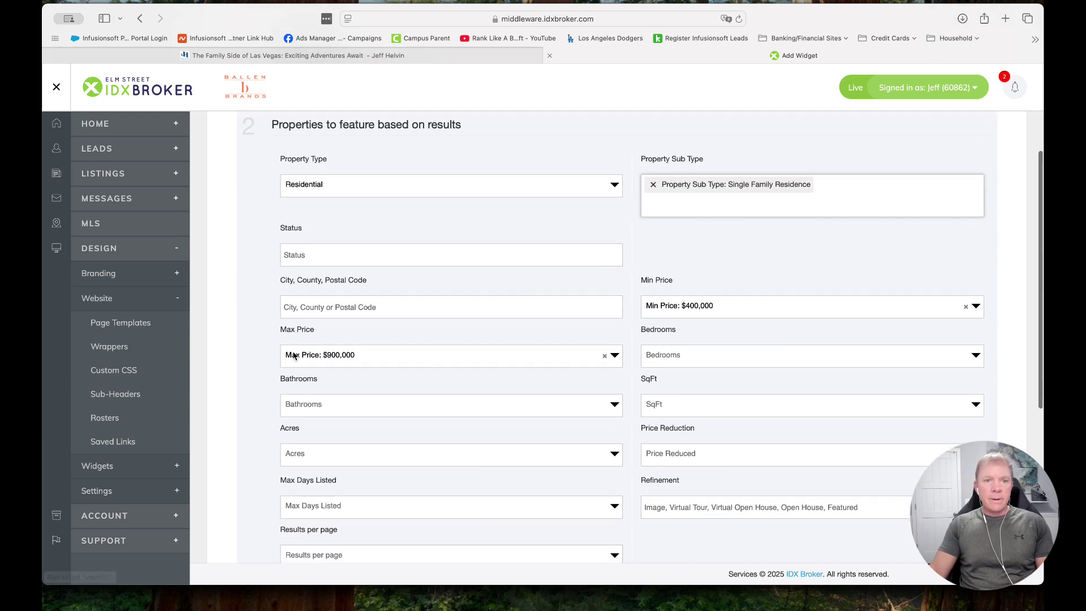
click(317, 254)
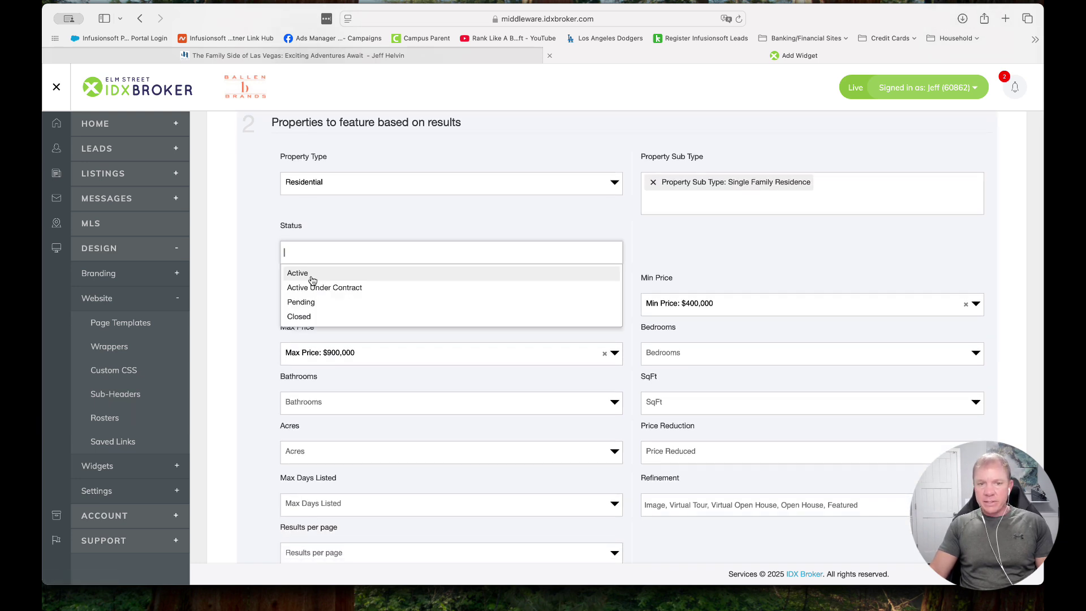
click(313, 275)
scroll(399, 290, down, 2)
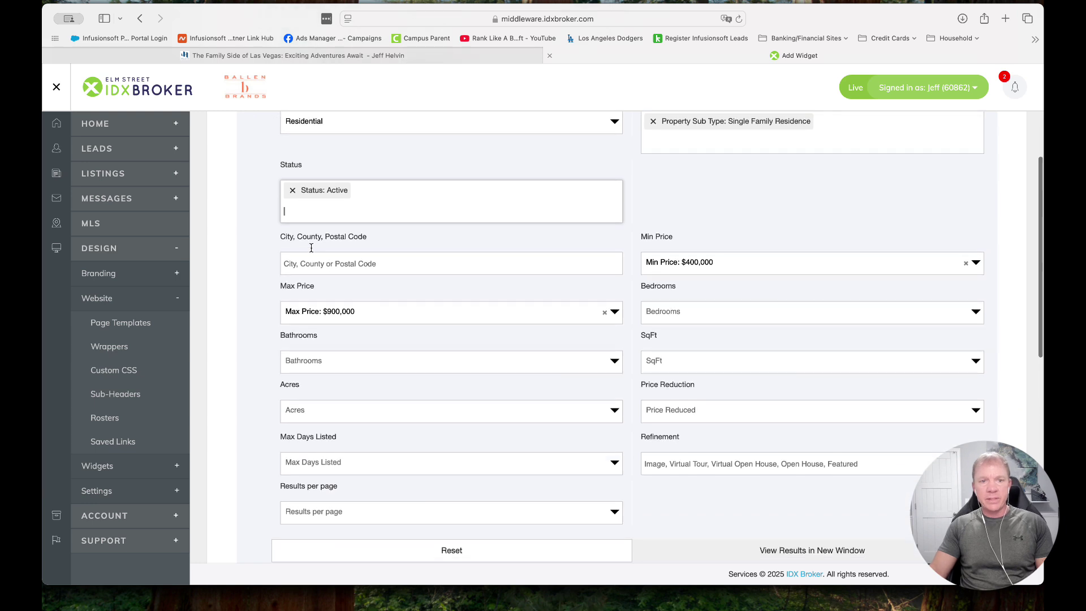
click(350, 267)
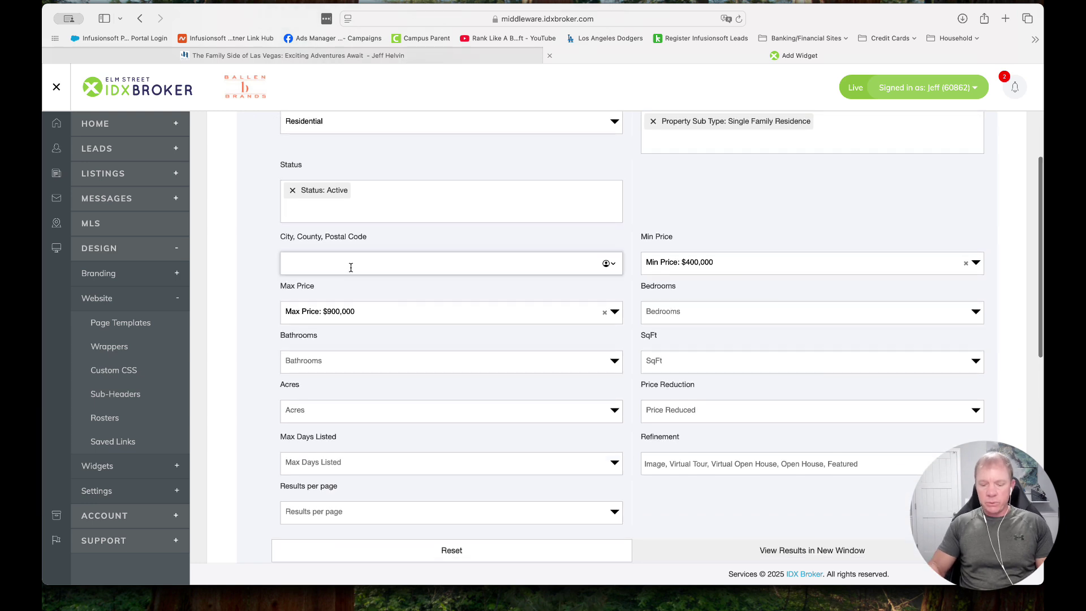
text(las v)
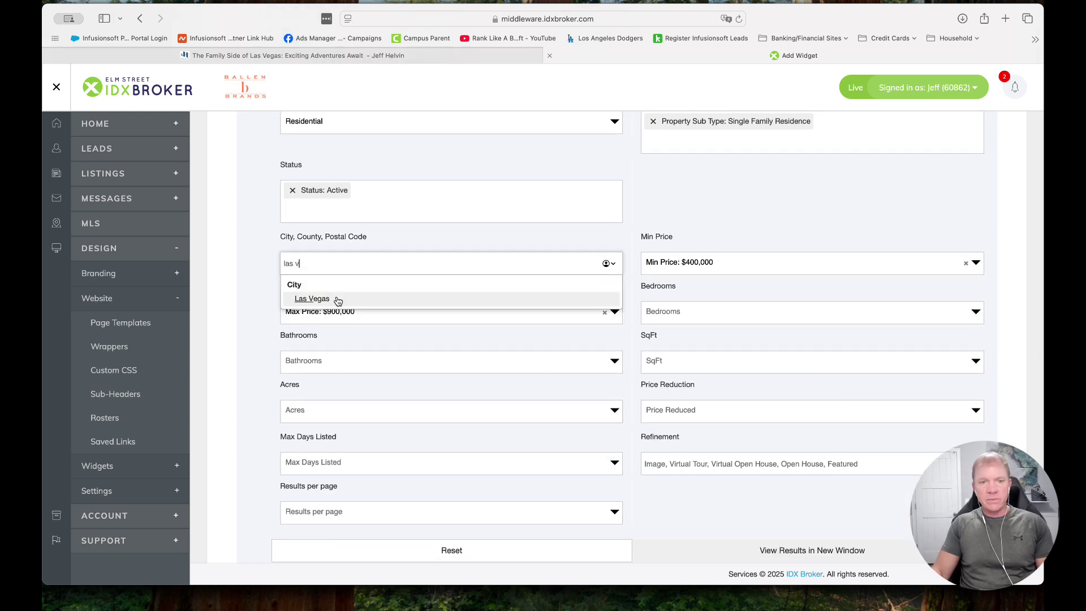
click(328, 299)
Review the rest of the search form, leaving Results per page unset
scroll(603, 310, down, 1)
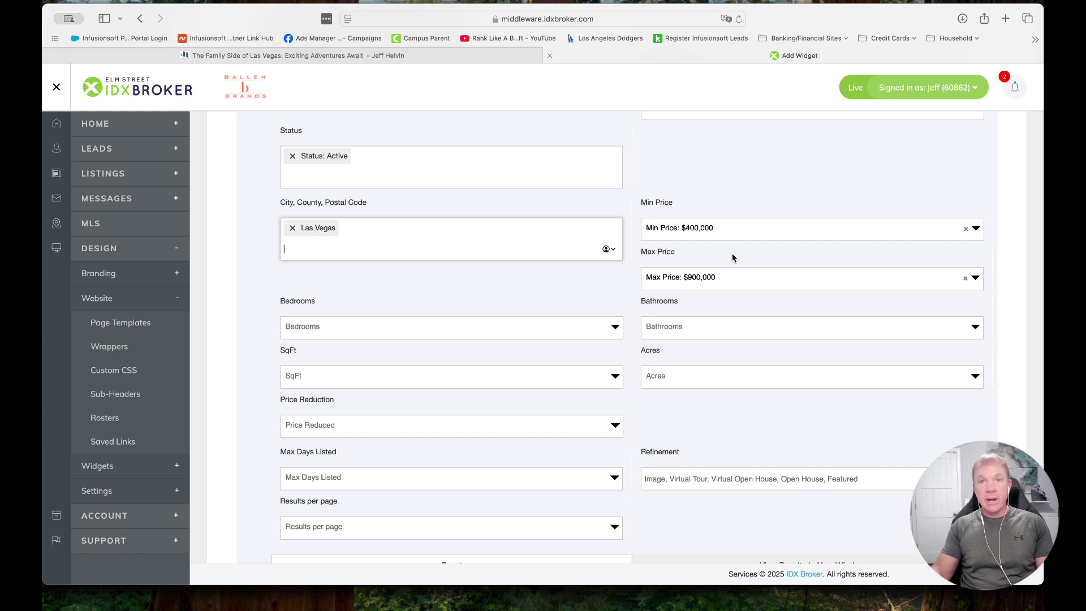
scroll(630, 276, down, 1)
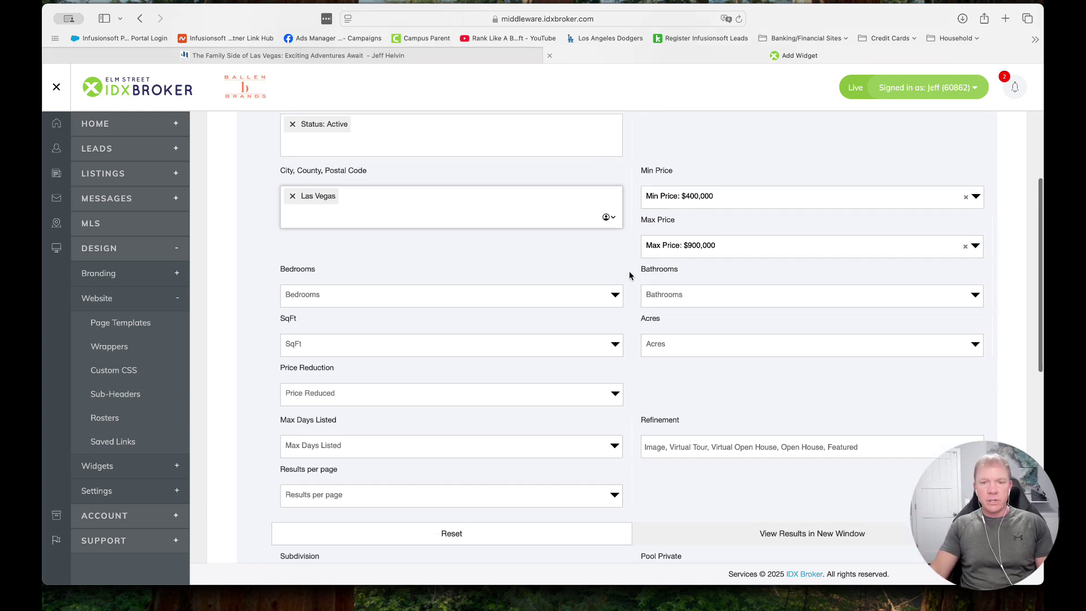
scroll(629, 276, down, 2)
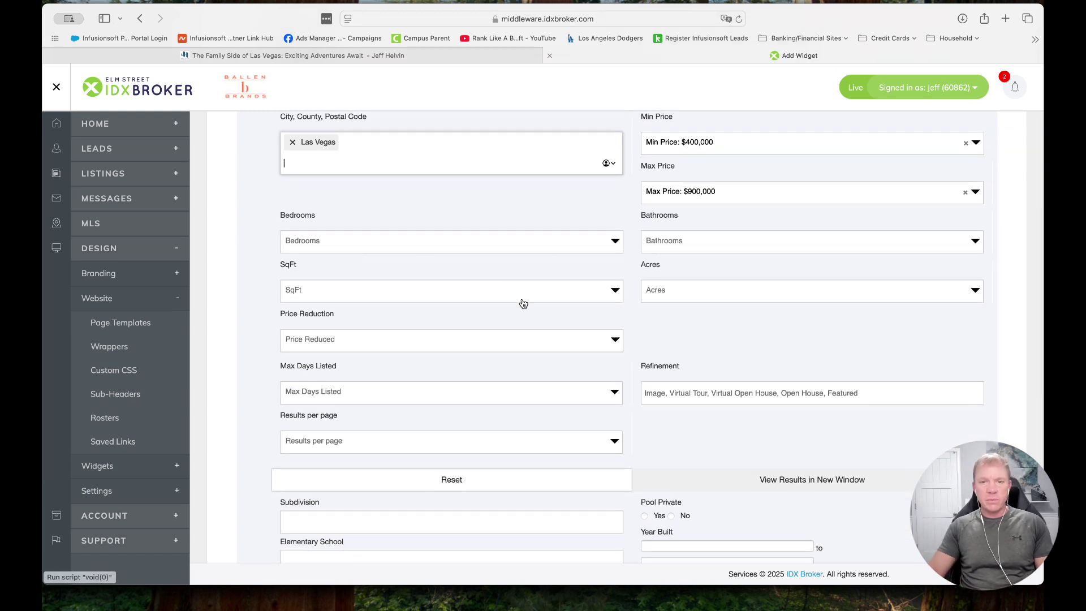
scroll(630, 304, down, 1)
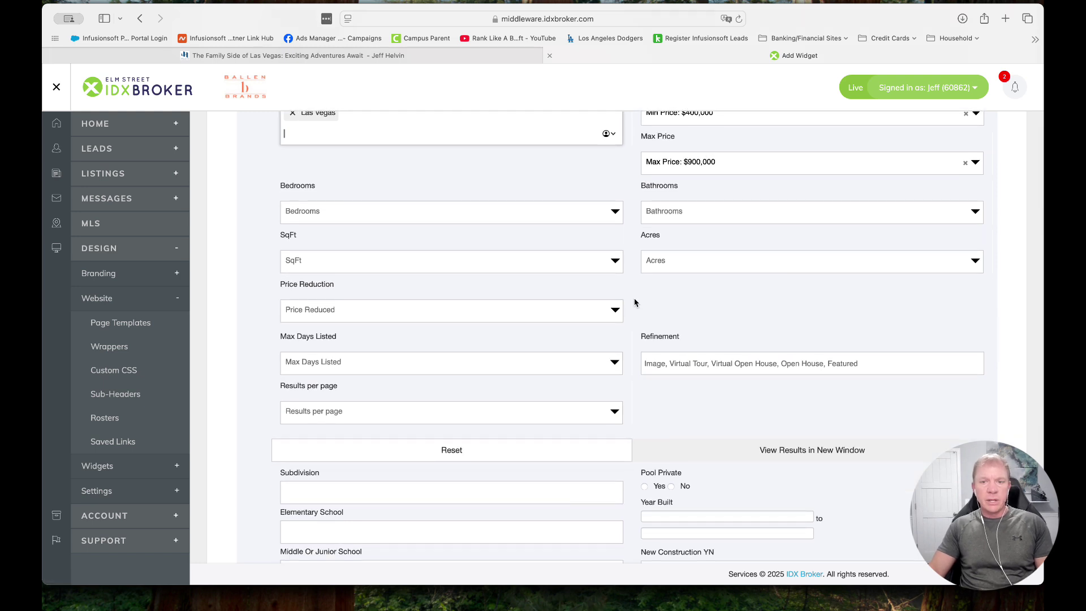
scroll(635, 303, down, 1)
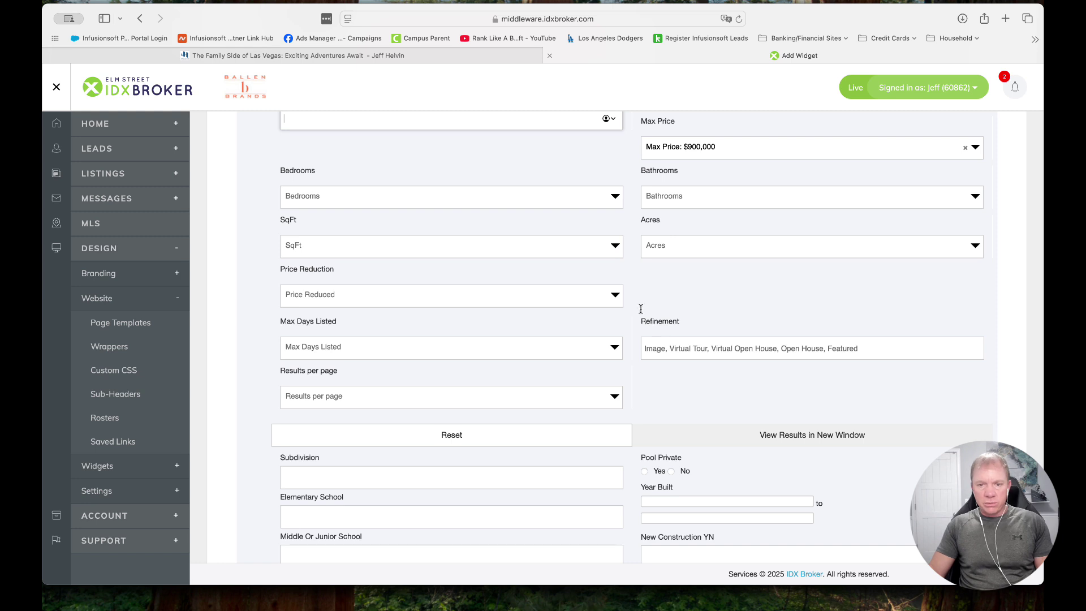
scroll(616, 304, down, 3)
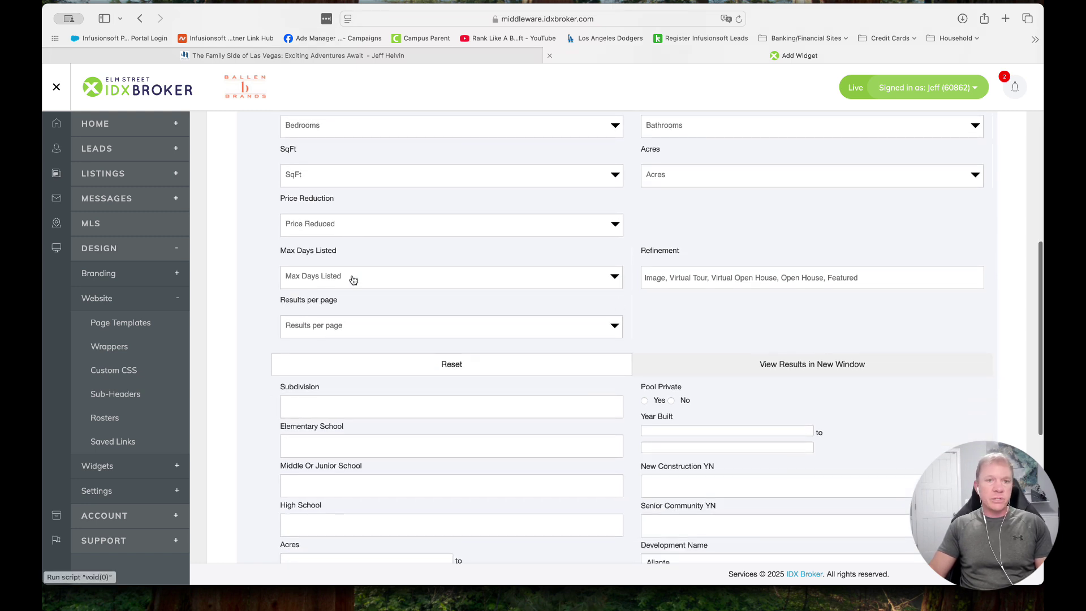
scroll(353, 280, down, 1)
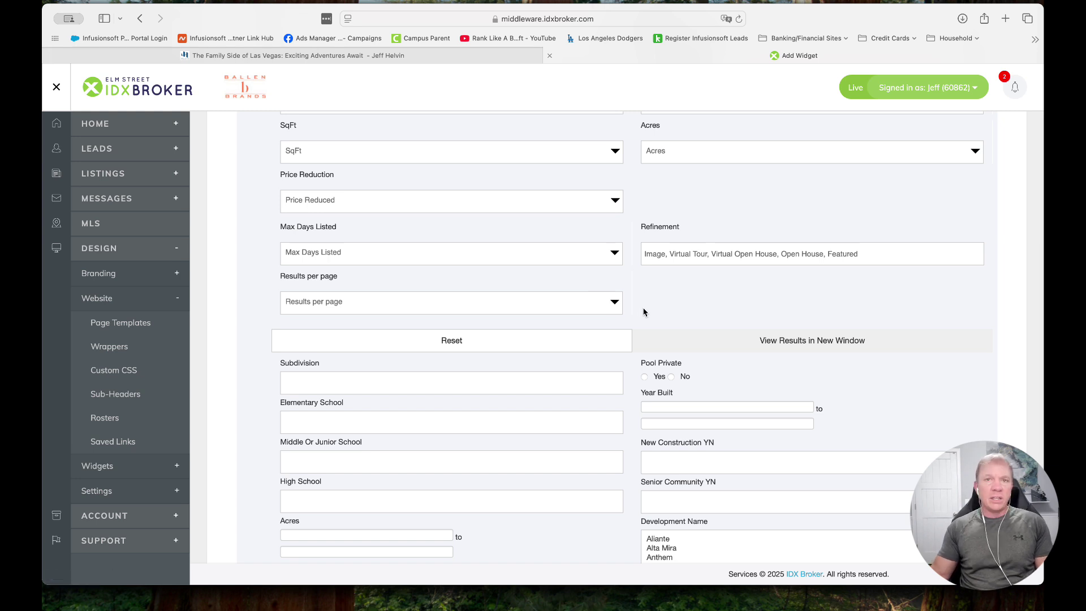
click(376, 308)
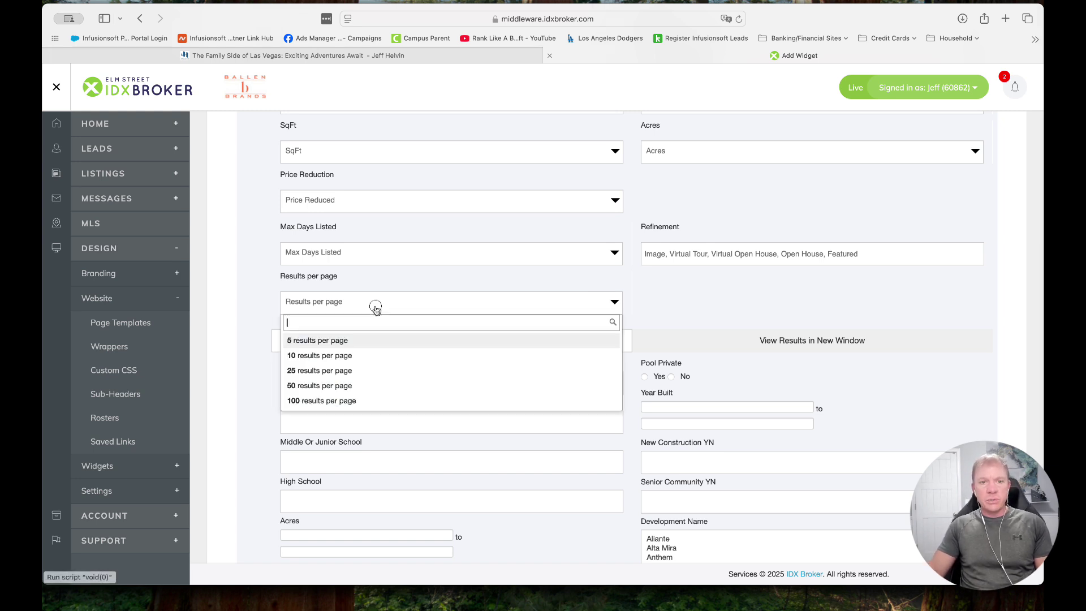
click(636, 307)
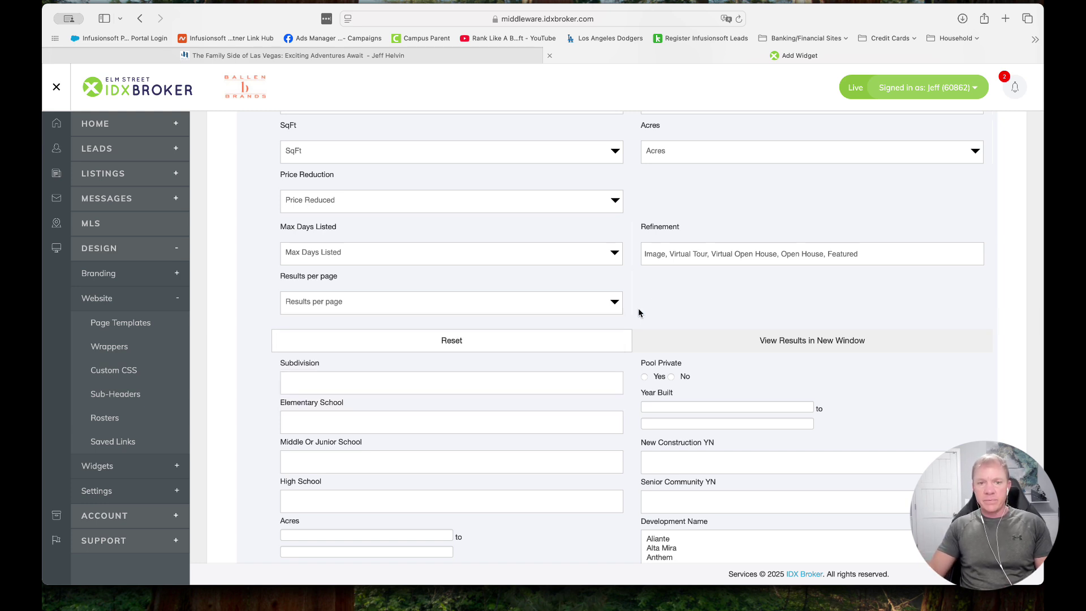
scroll(639, 313, down, 5)
scroll(638, 317, up, 2)
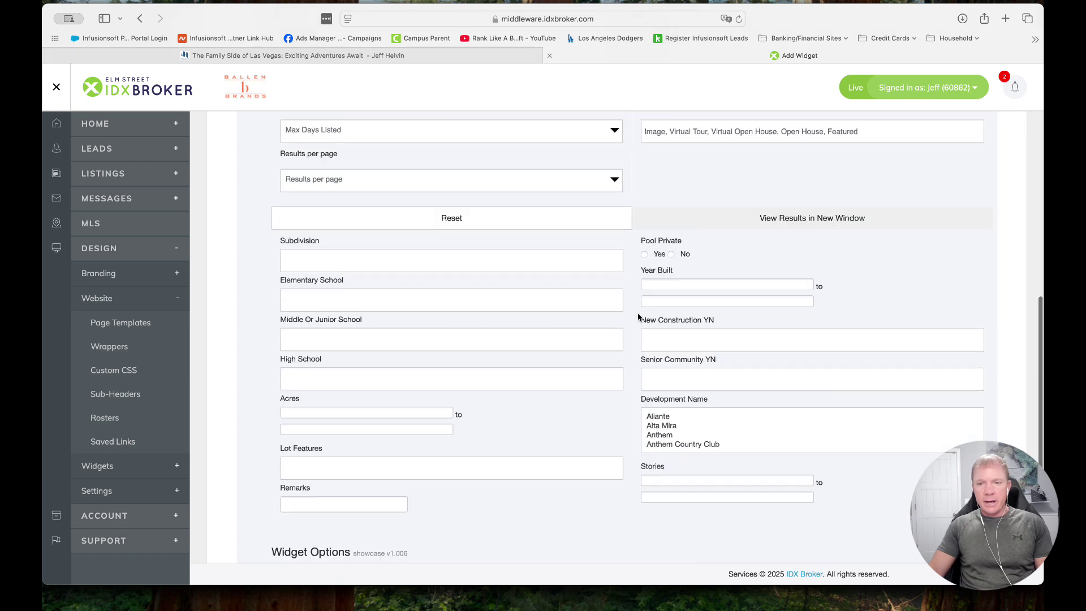
scroll(638, 315, down, 5)
scroll(637, 315, up, 3)
Scroll through the 500 Las Vegas listings preview, then close that tab with Cmd+W
scroll(638, 317, down, 3)
scroll(630, 333, up, 7)
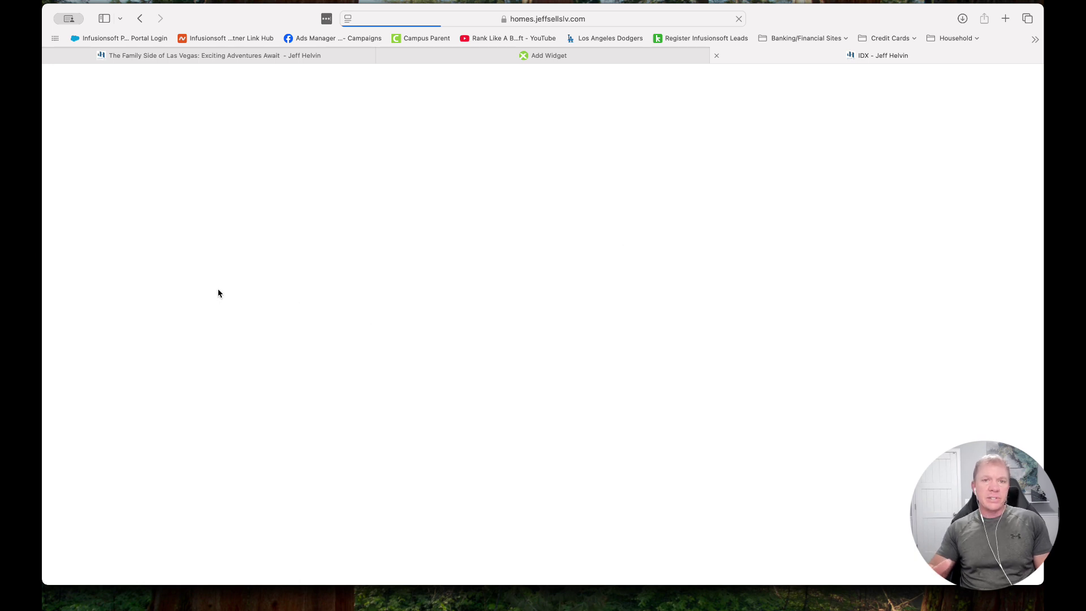
scroll(219, 293, down, 10)
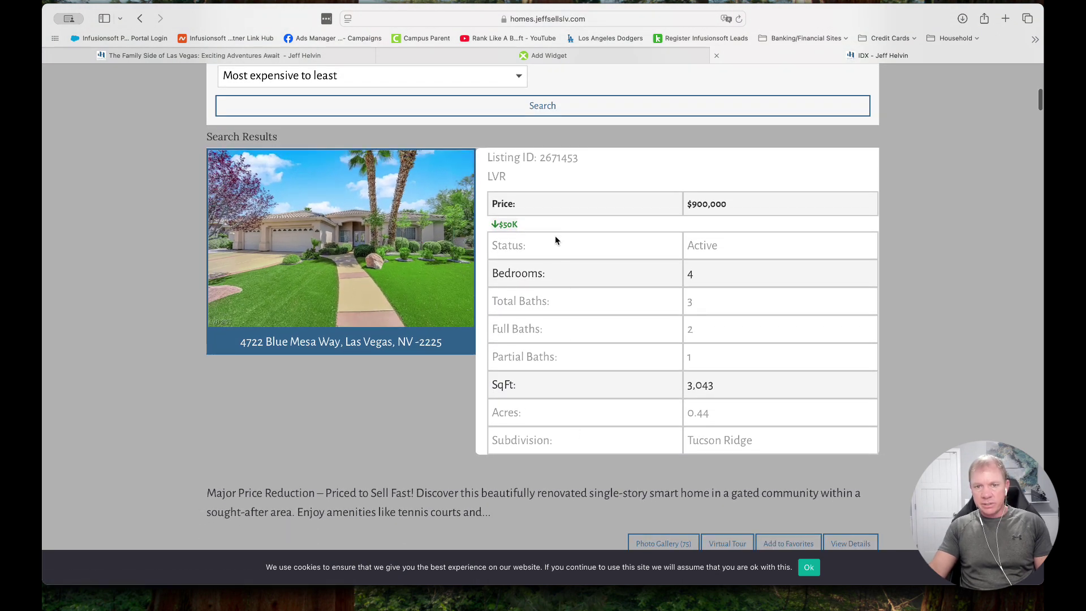
scroll(607, 311, down, 15)
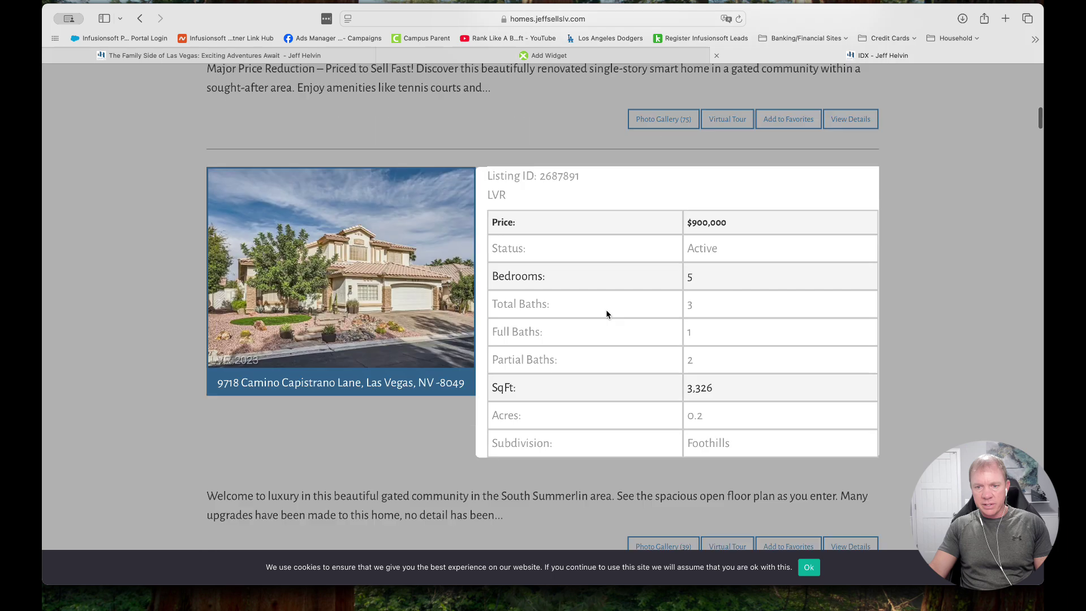
scroll(606, 316, down, 15)
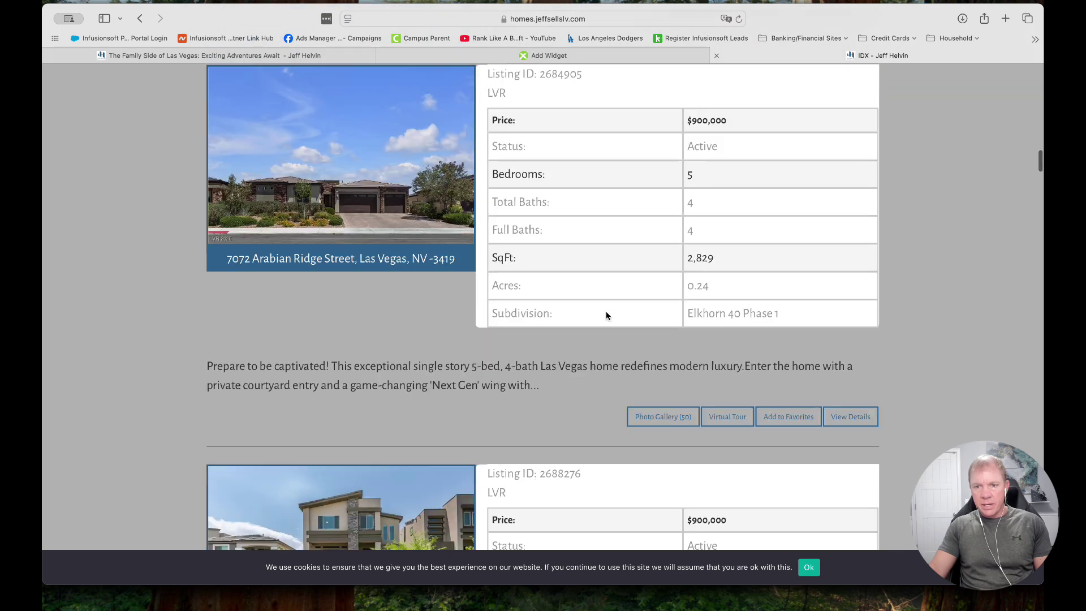
scroll(606, 314, down, 10)
key(super+w)
Enter 'Latest Las Vegas Homes for Blog Page' as the widget name and keep Newest Listings sorting
scroll(364, 359, down, 5)
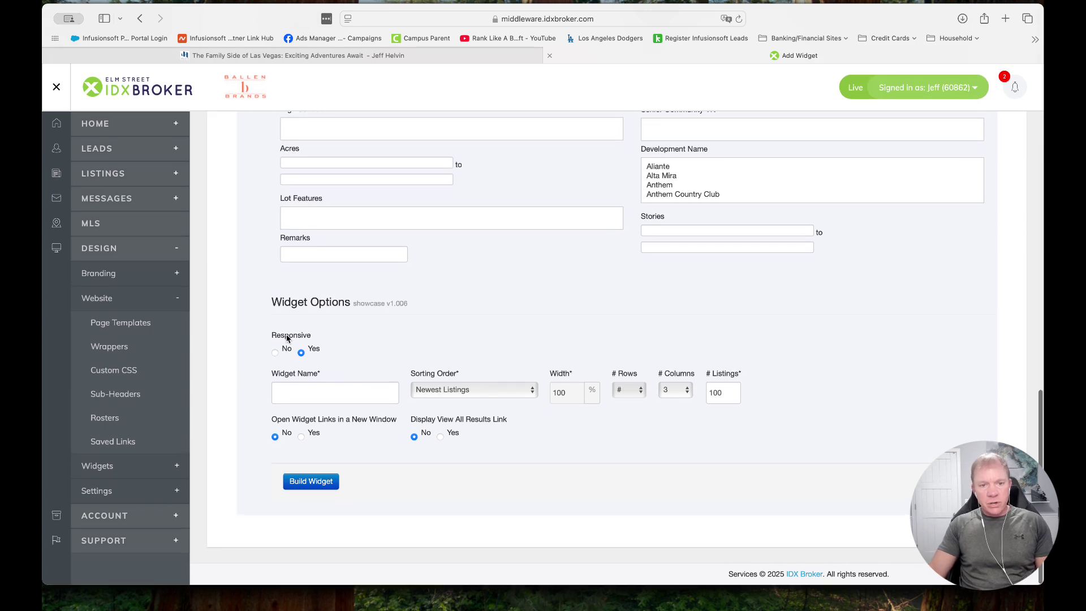
scroll(314, 353, up, 1)
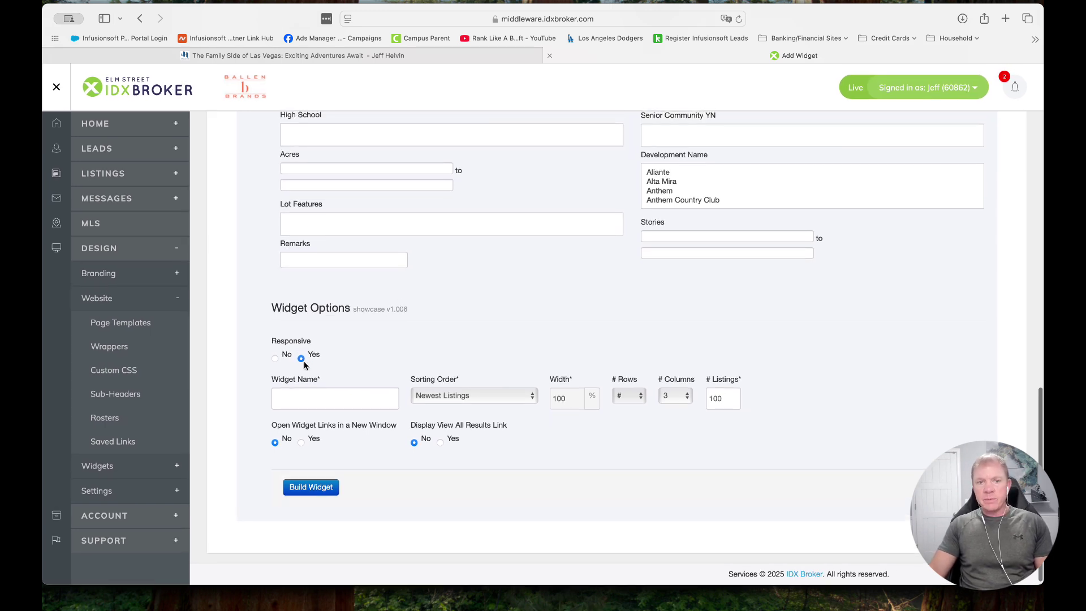
scroll(305, 365, down, 1)
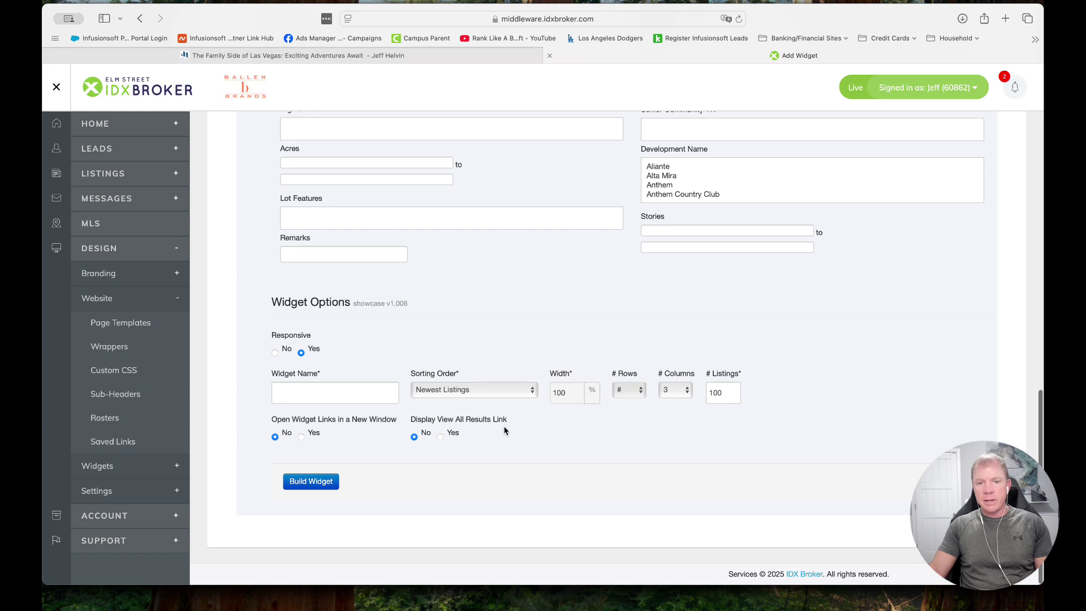
scroll(619, 430, down, 1)
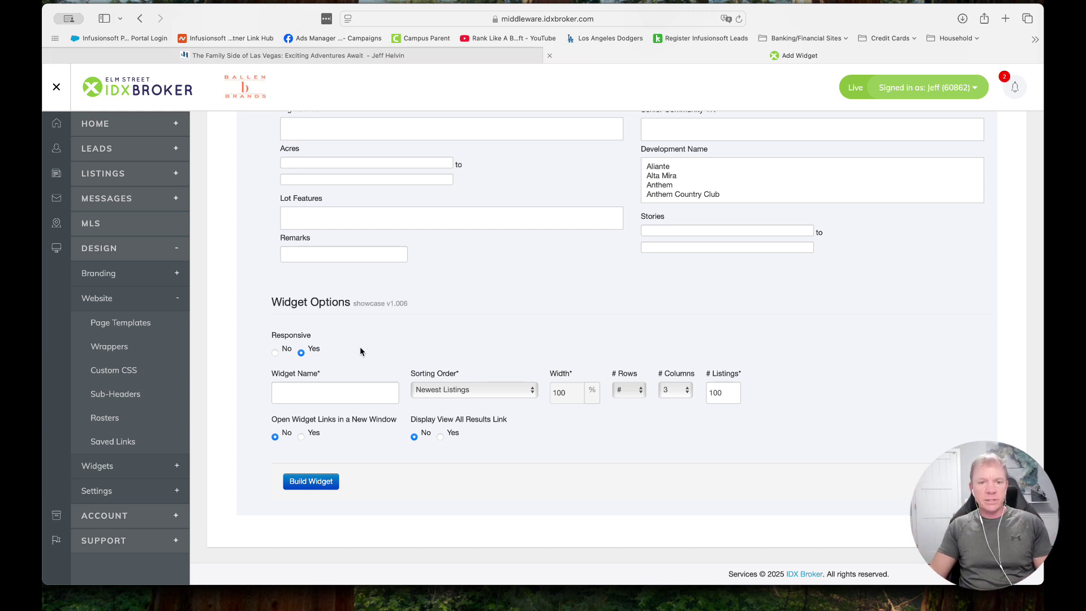
click(303, 399)
text(Las Vegas Homes)
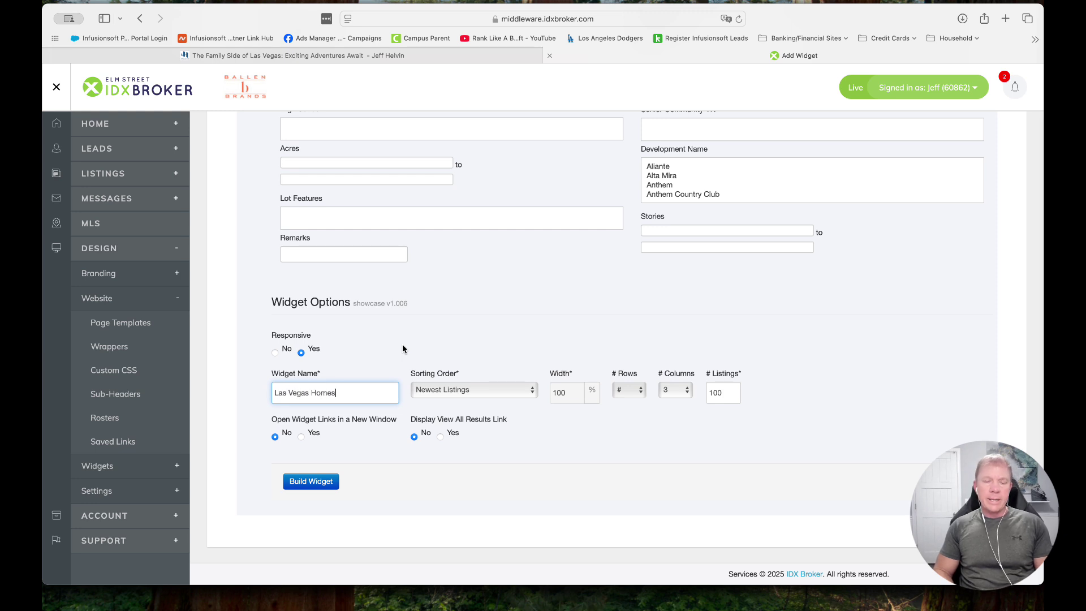
text(Latest )
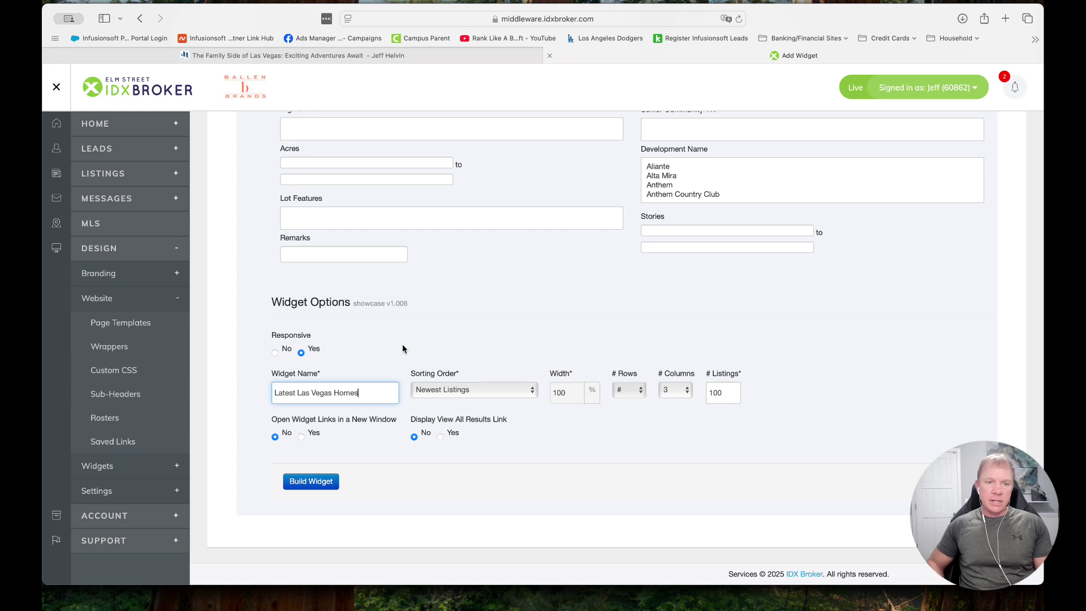
text( for Blog Page)
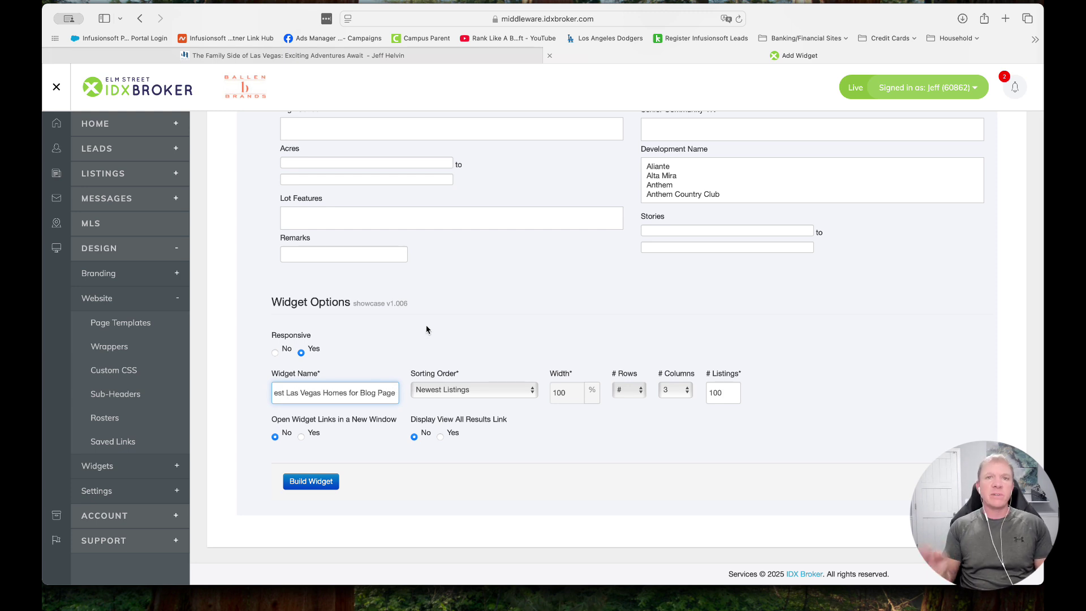
click(462, 361)
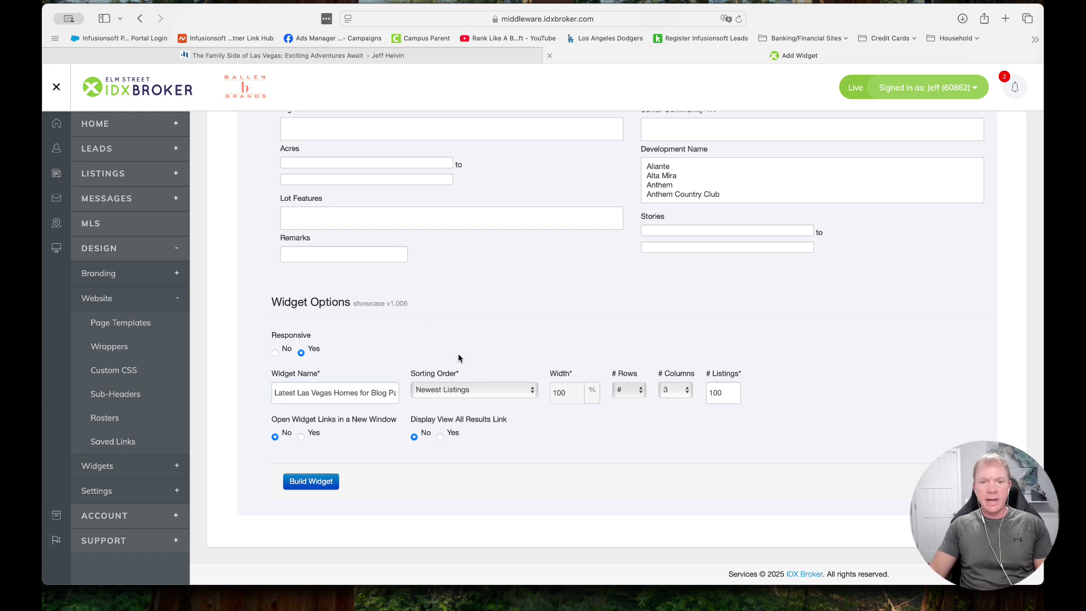
click(462, 391)
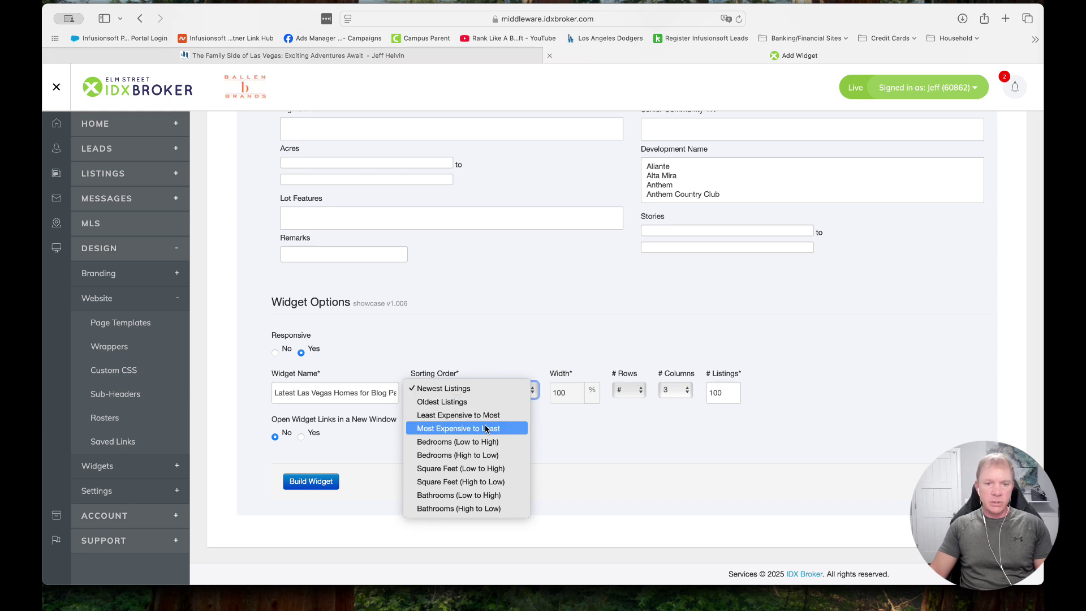
click(477, 390)
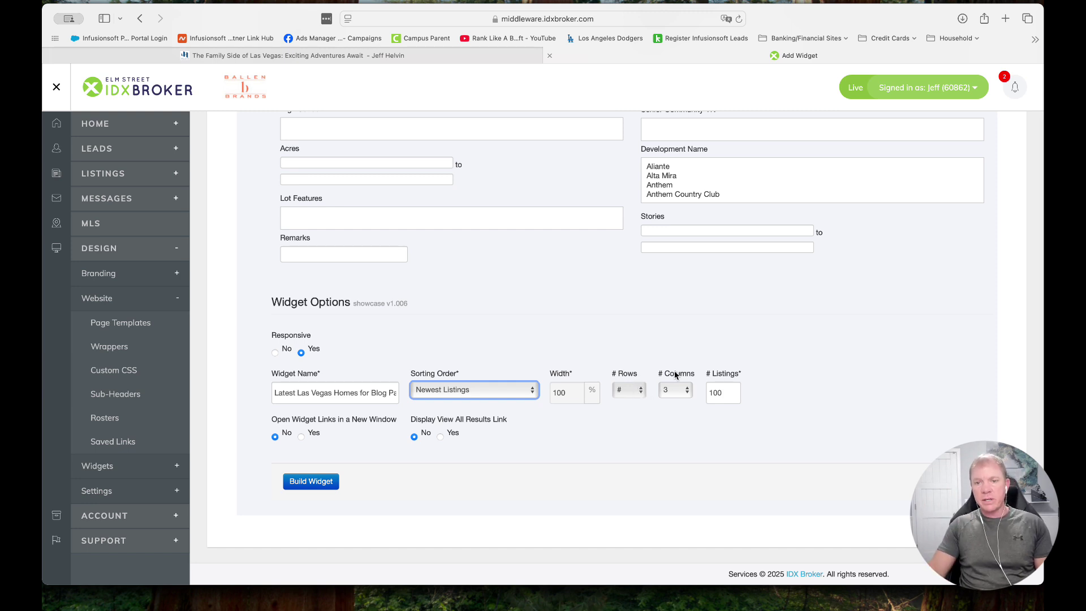
Scroll the blog post to the STRAT section, check the widget form, and return to the post
click(431, 56)
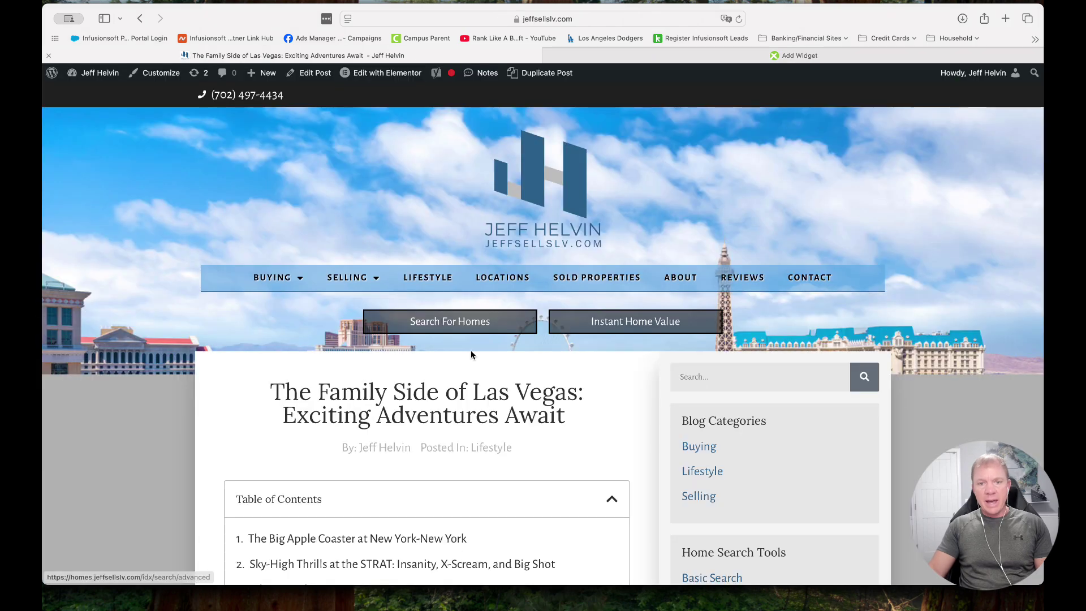
scroll(471, 351, down, 5)
scroll(473, 412, down, 15)
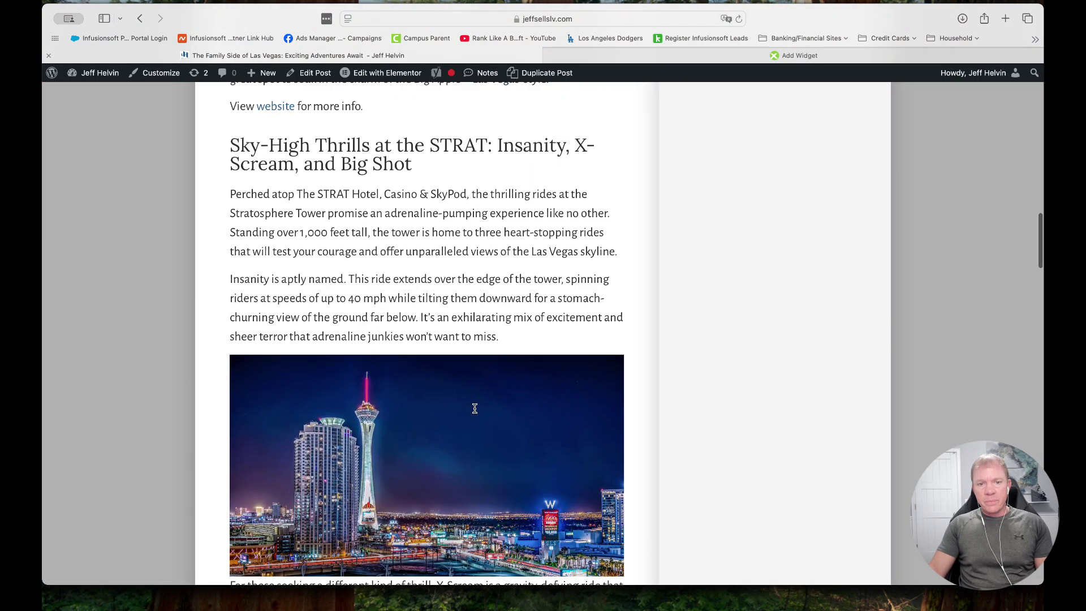
scroll(476, 412, up, 1)
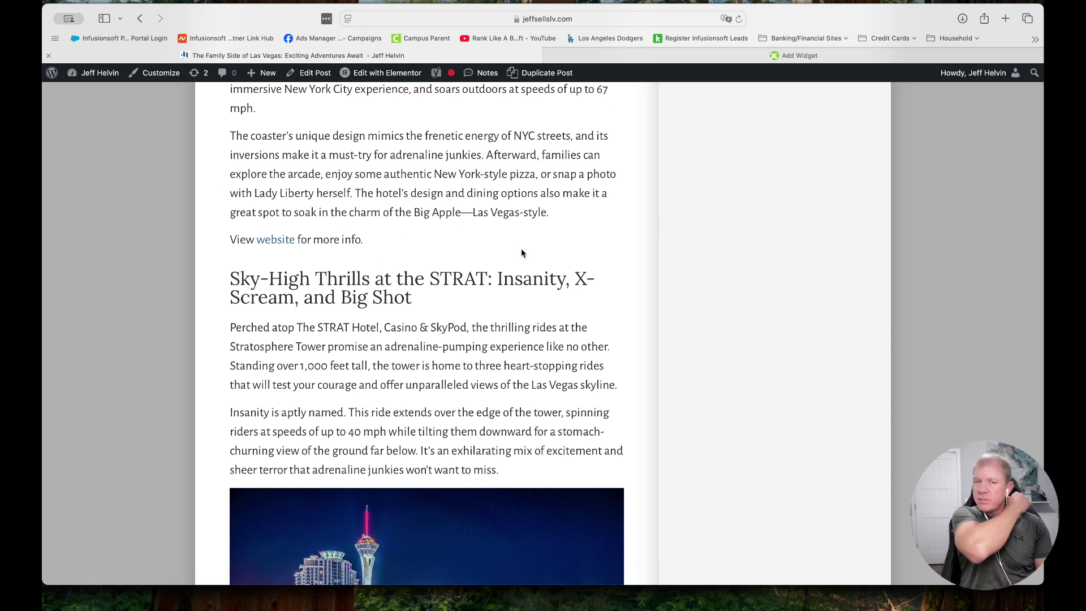
click(588, 379)
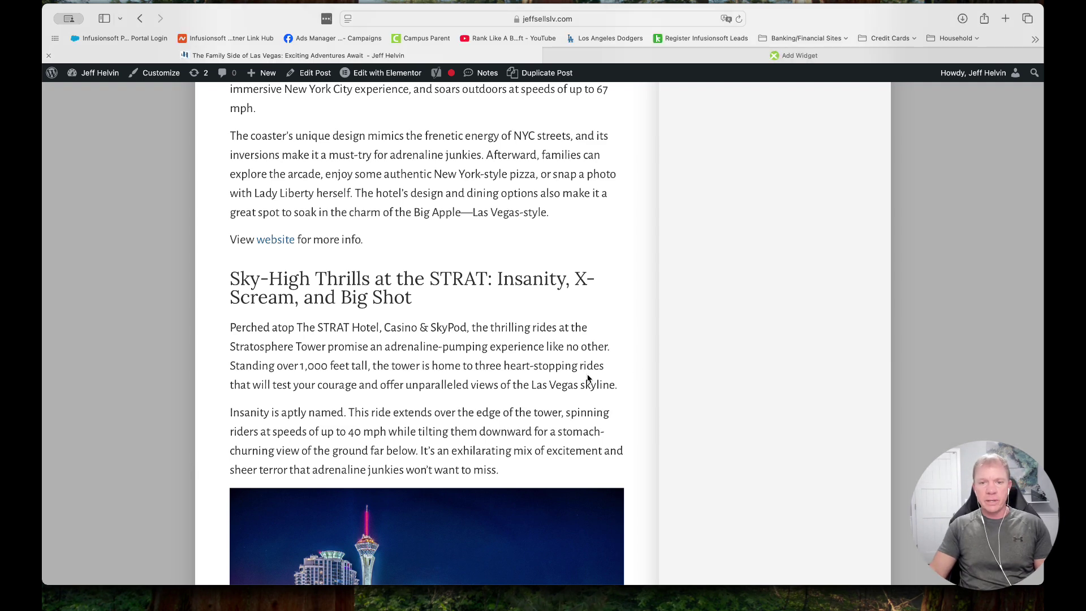
click(639, 56)
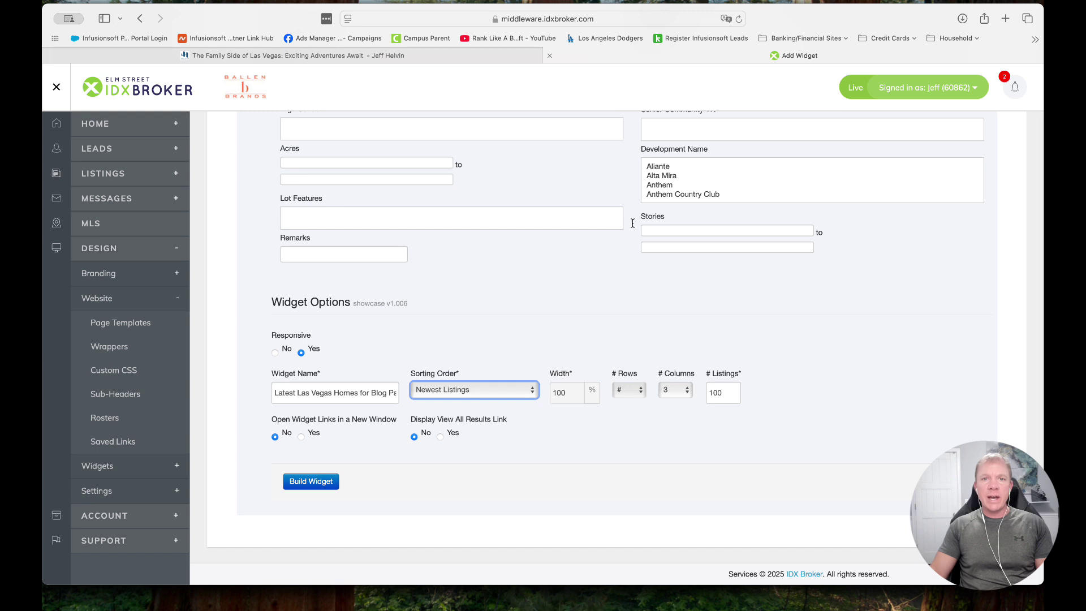
click(269, 56)
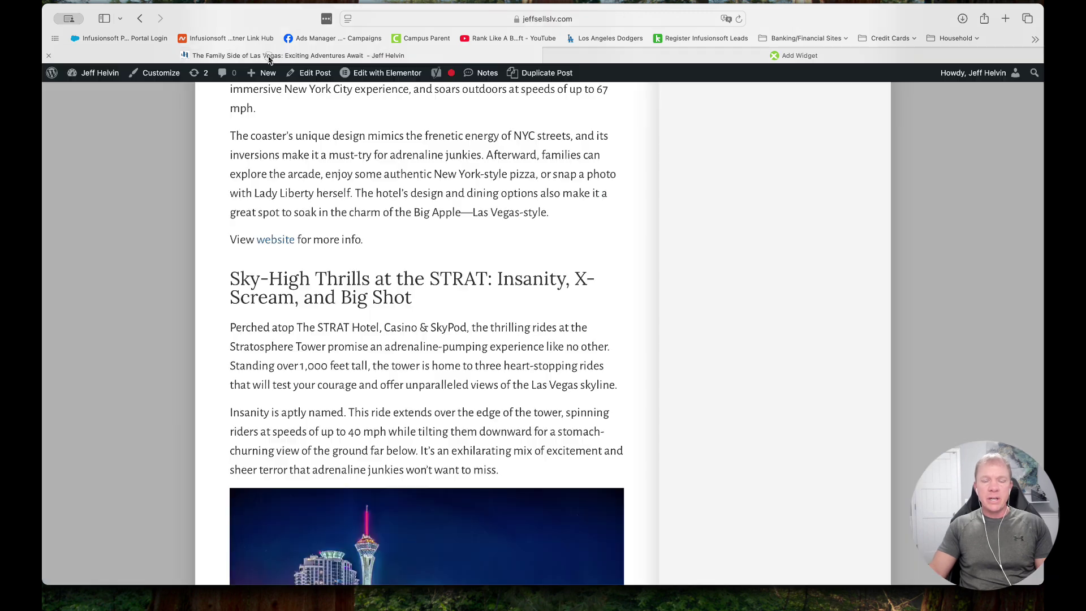
scroll(471, 372, up, 1)
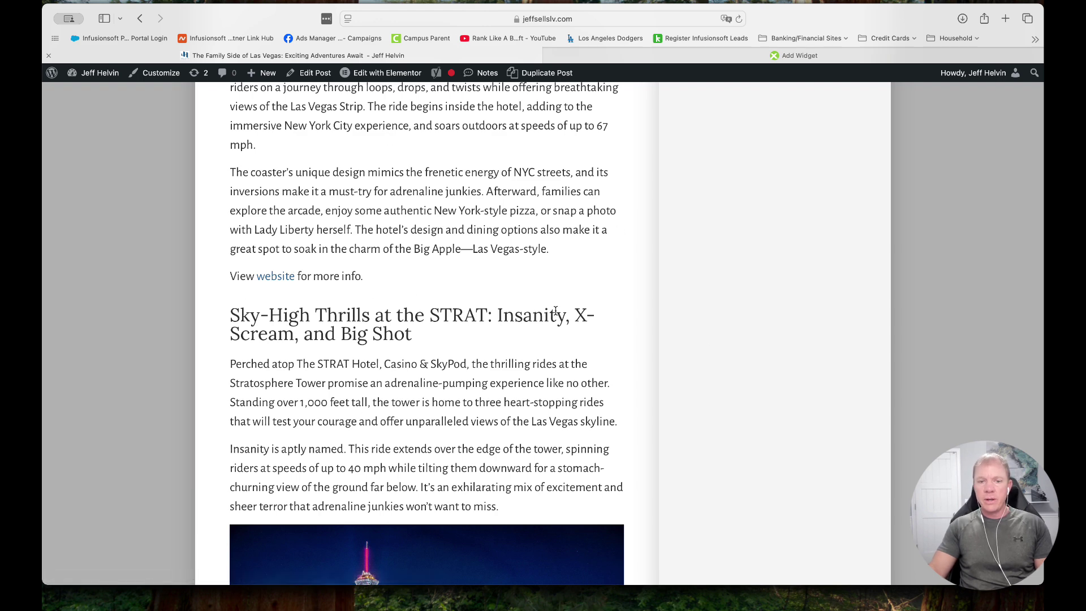
Set # Listings to 3 and Display View All Results Link to Yes, then build the widget's embed code
click(761, 47)
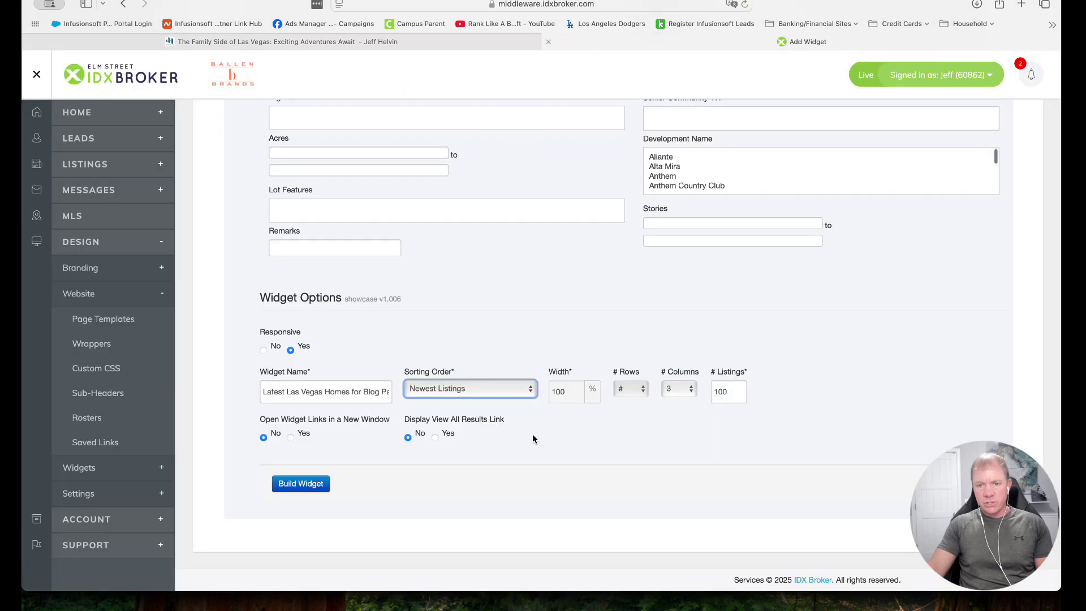
double_click(735, 393)
text(3)
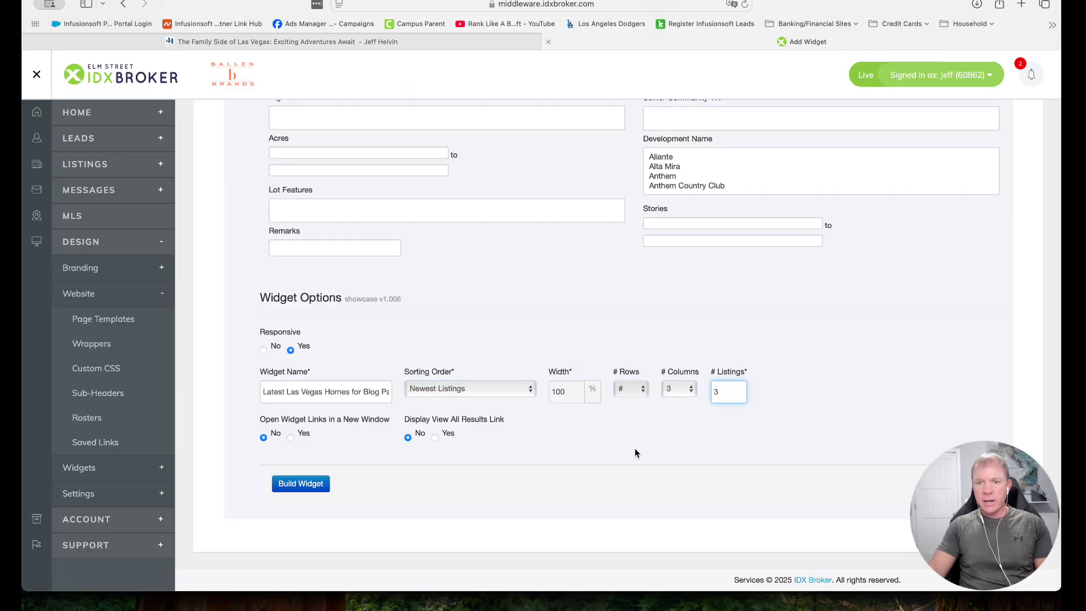
click(634, 442)
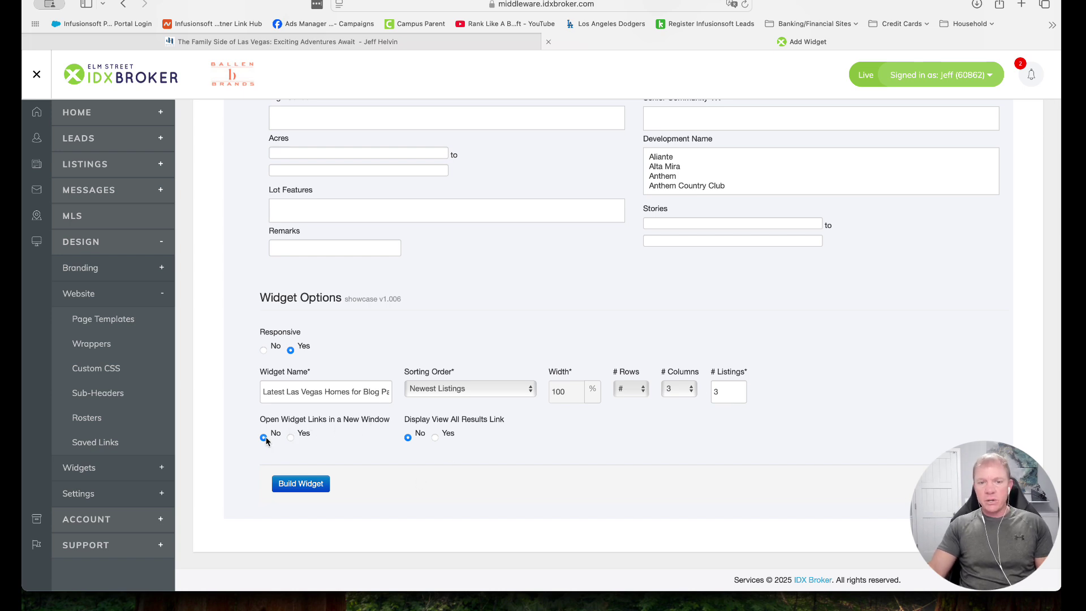
click(436, 438)
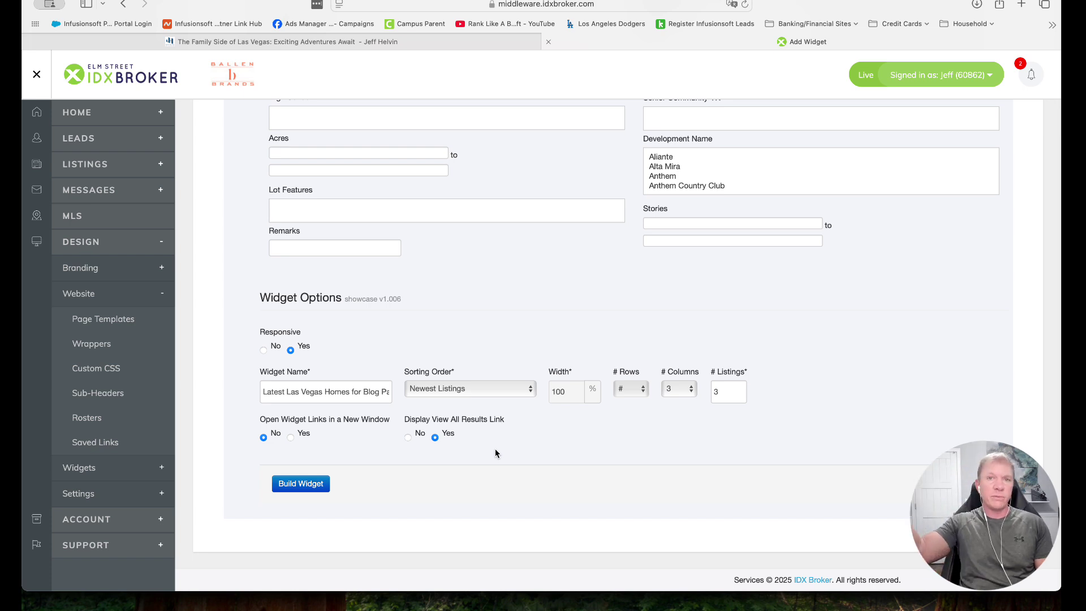
click(305, 486)
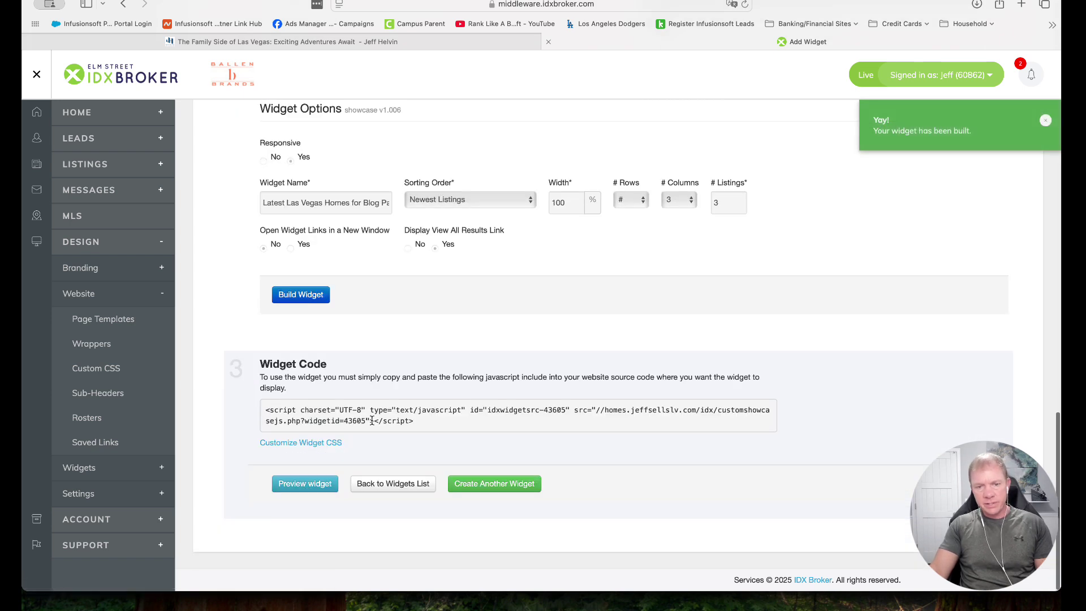
Select the IDX widget script, reload the Family Side of Las Vegas post, and open Elementor
drag(412, 422, 263, 416)
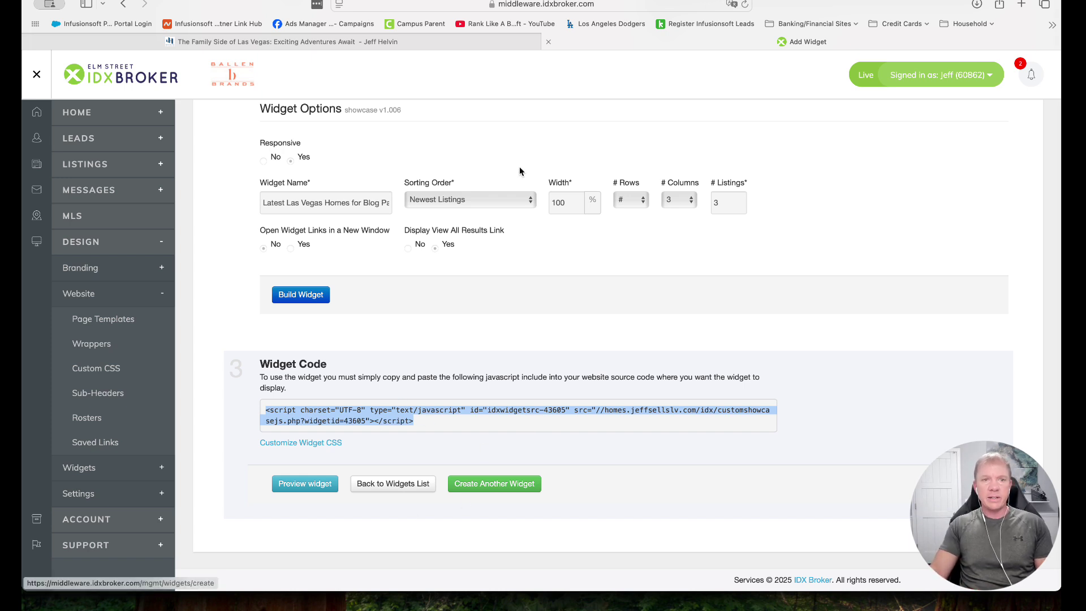
click(424, 42)
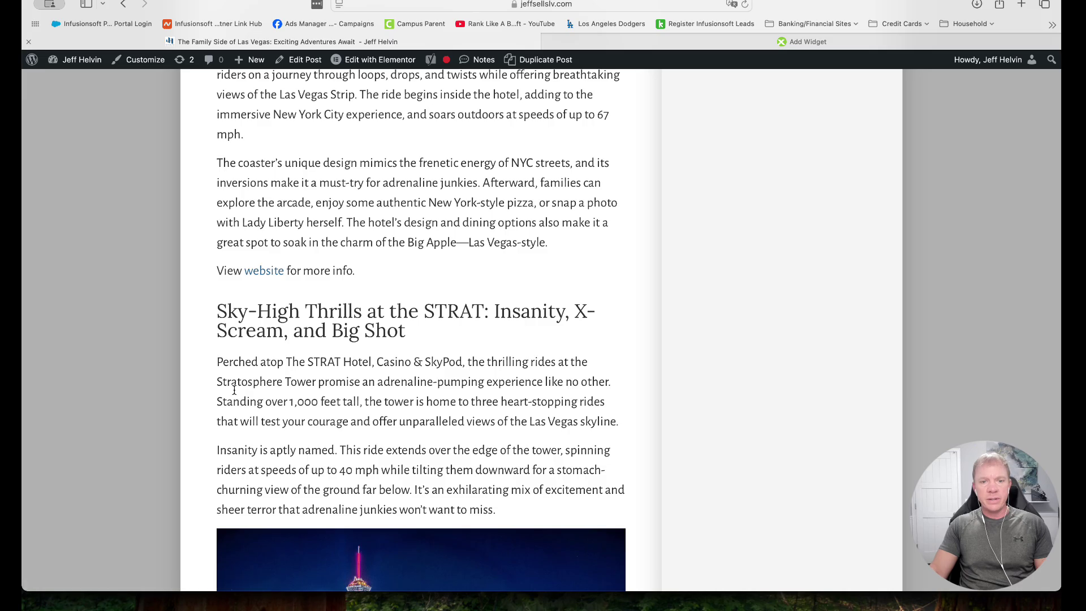
key(super+r)
scroll(414, 393, down, 20)
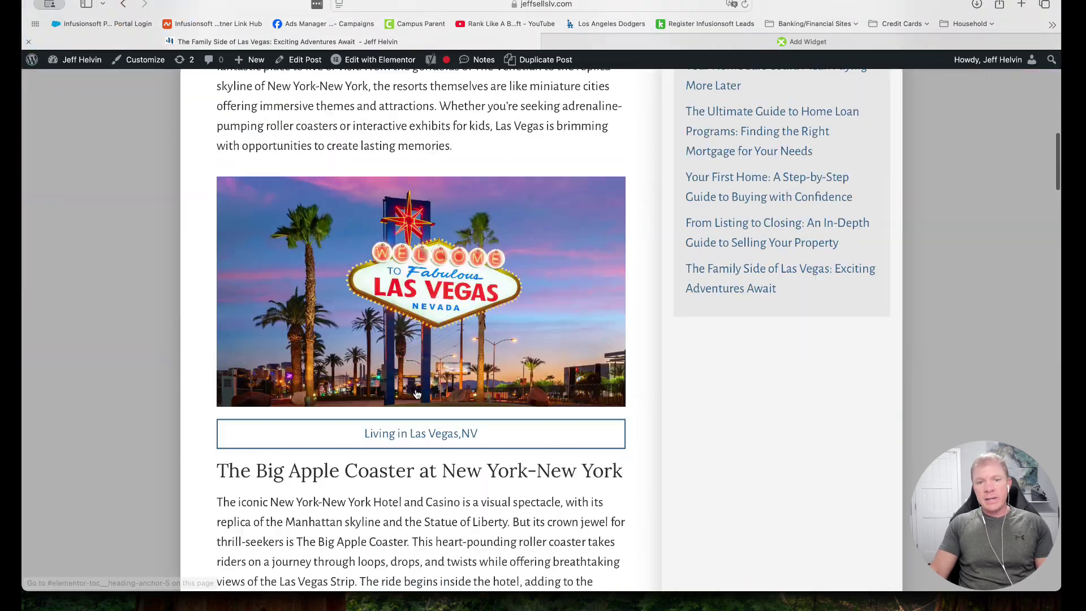
scroll(415, 393, up, 20)
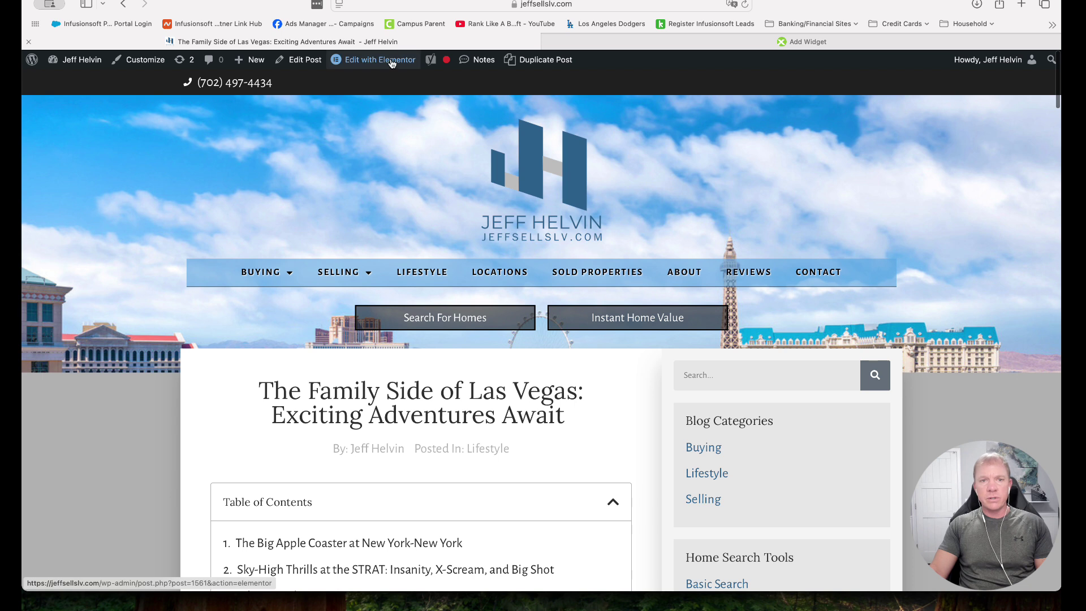
click(391, 63)
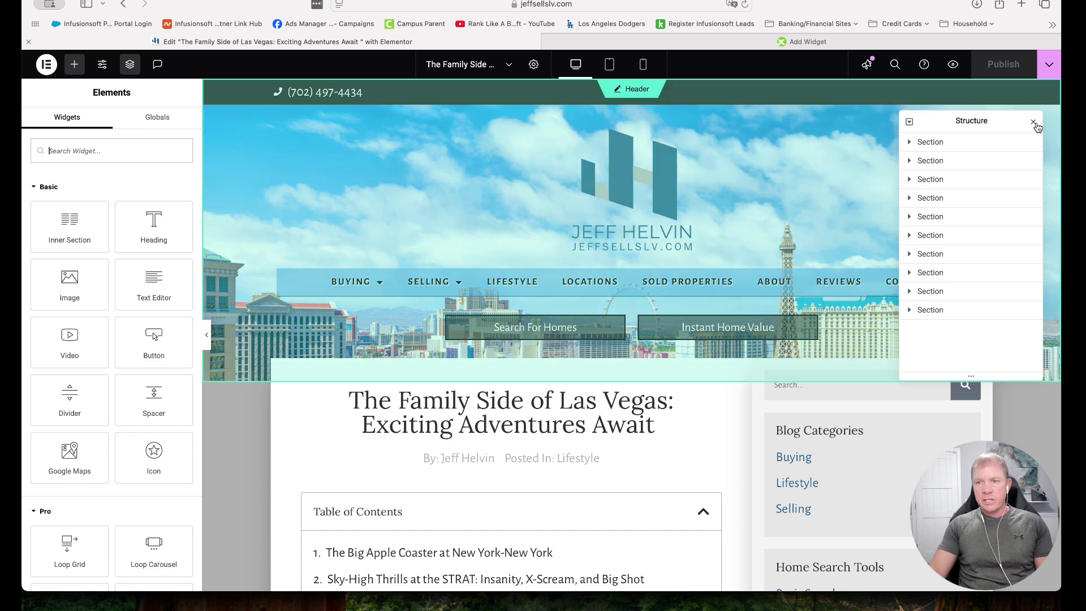
Close the page structure panel and scroll through the post preview
click(1034, 123)
scroll(447, 417, down, 2)
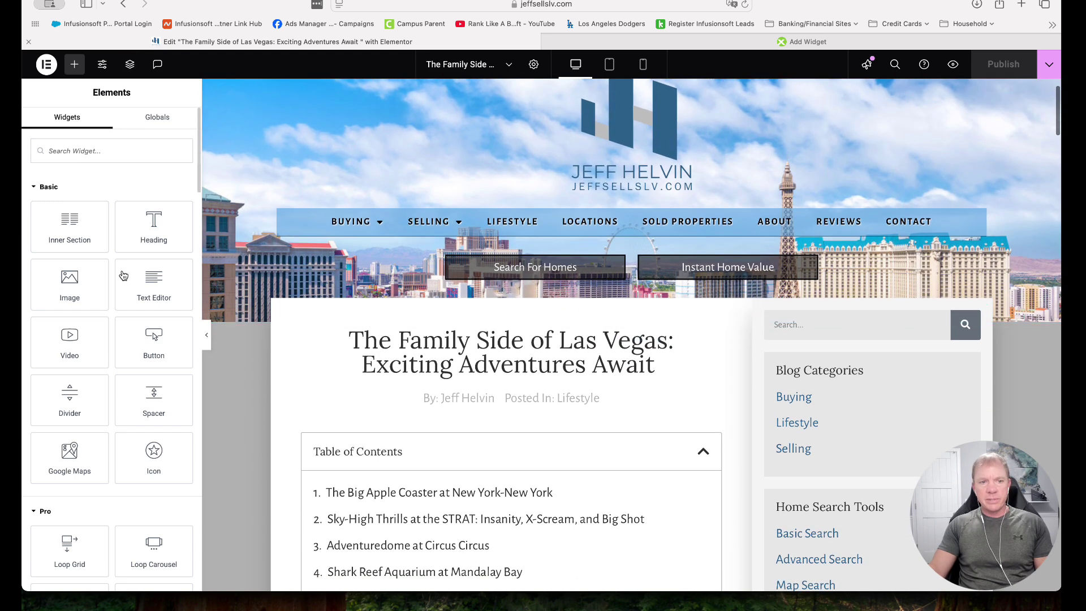
scroll(514, 405, down, 12)
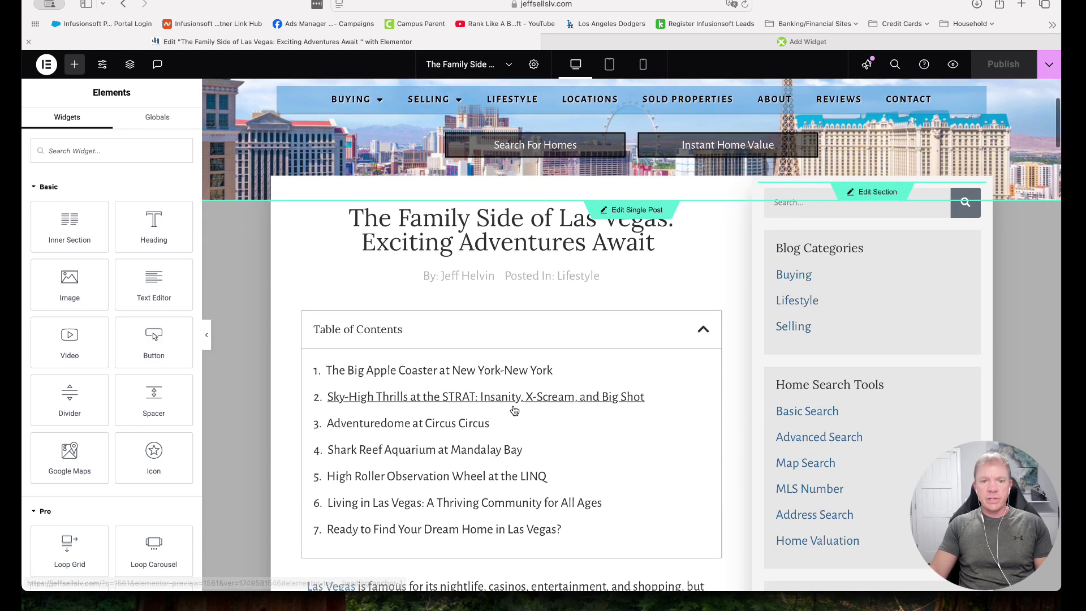
scroll(411, 261, down, 10)
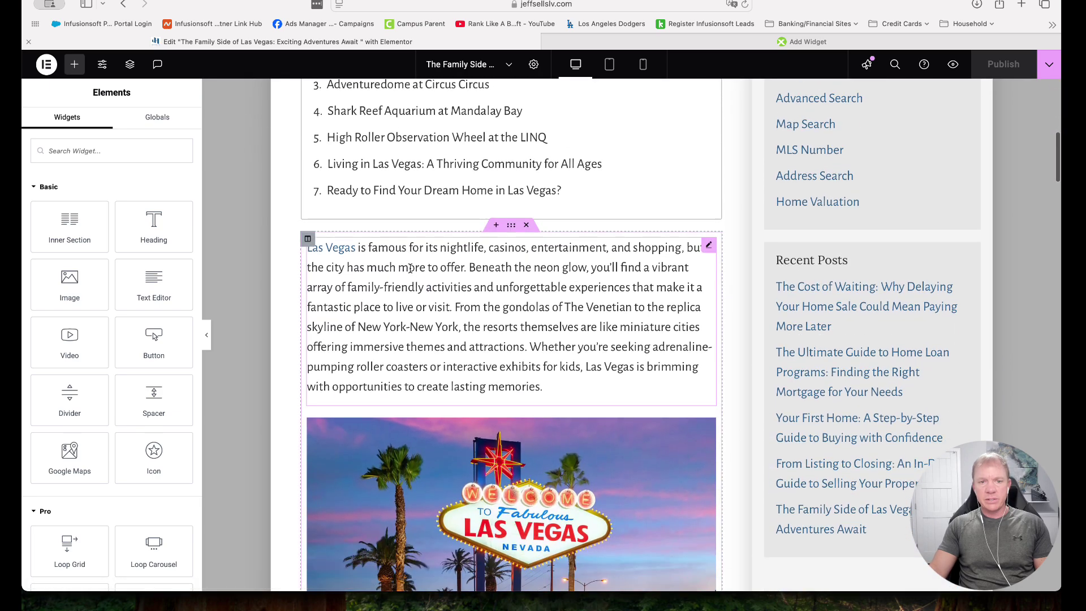
scroll(411, 274, up, 10)
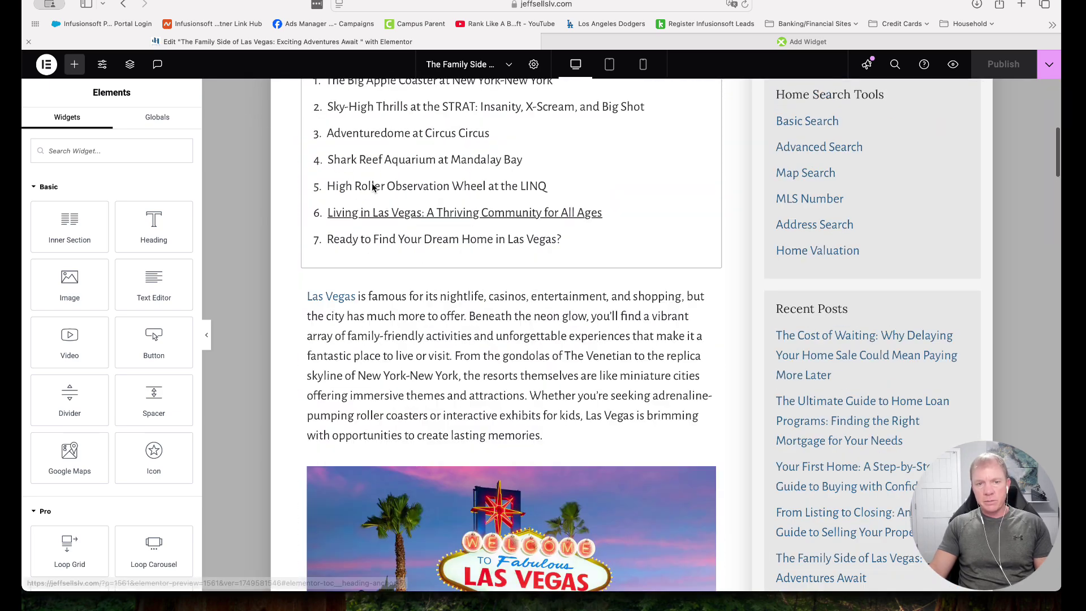
scroll(387, 396, down, 10)
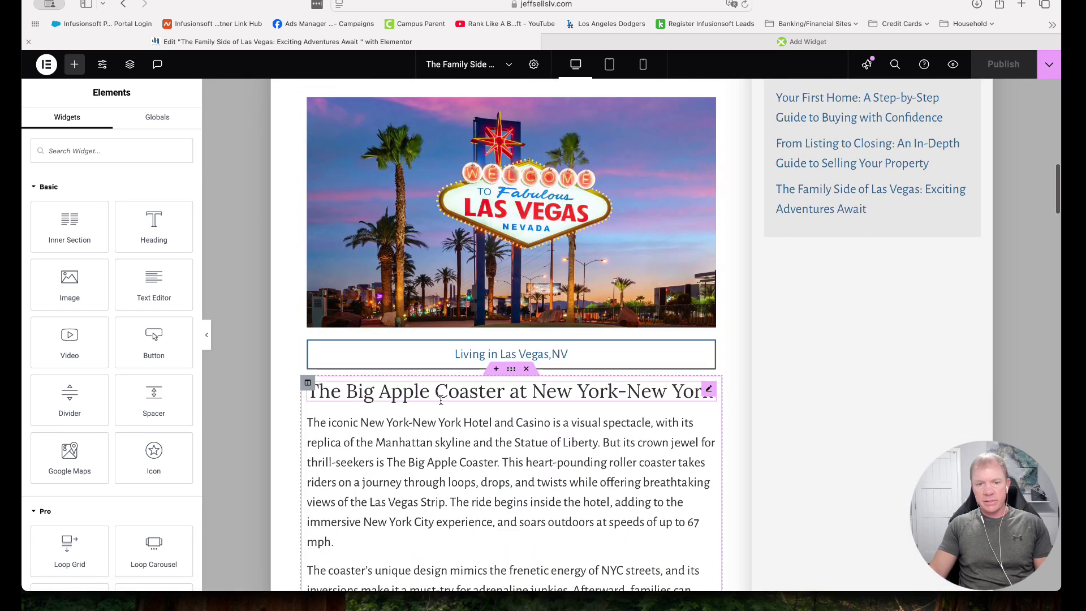
scroll(416, 427, up, 20)
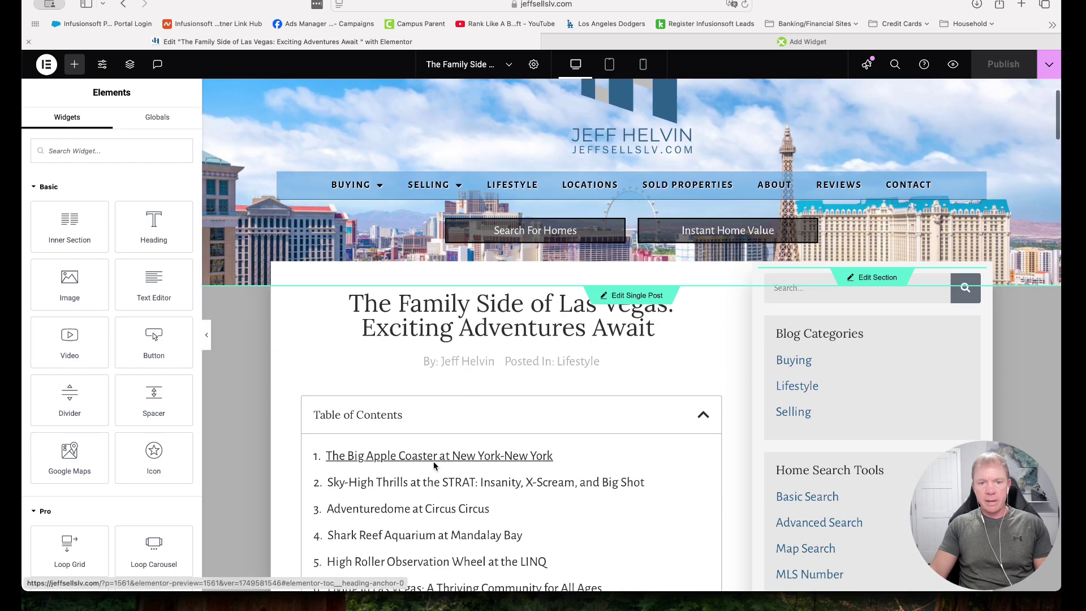
Jump to the Big Apple Coaster section and bring the STRAT section's end above Adventuredome into view
click(431, 460)
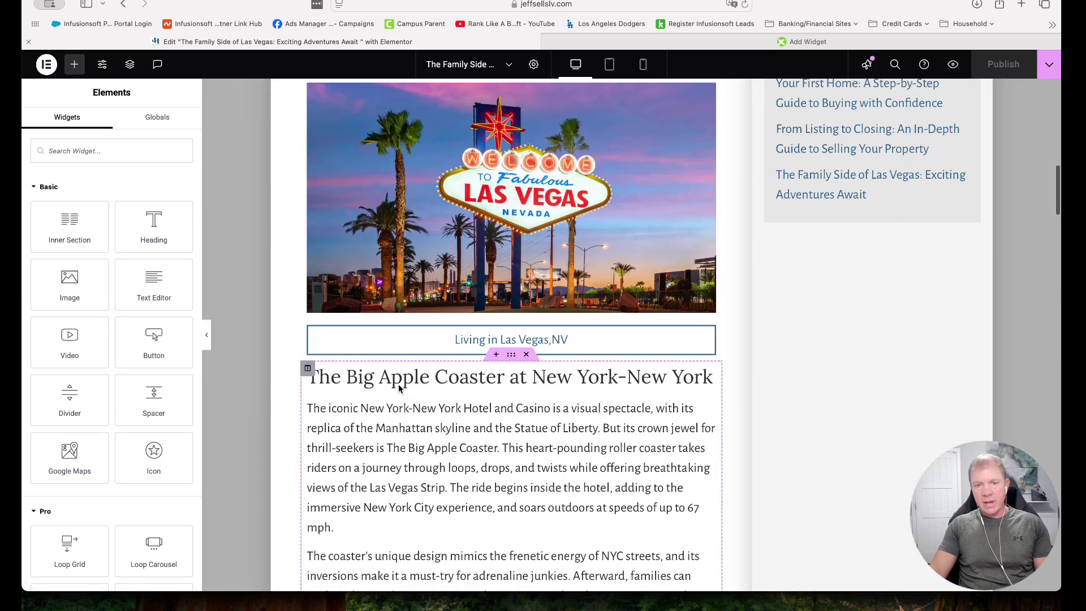
scroll(403, 391, down, 2)
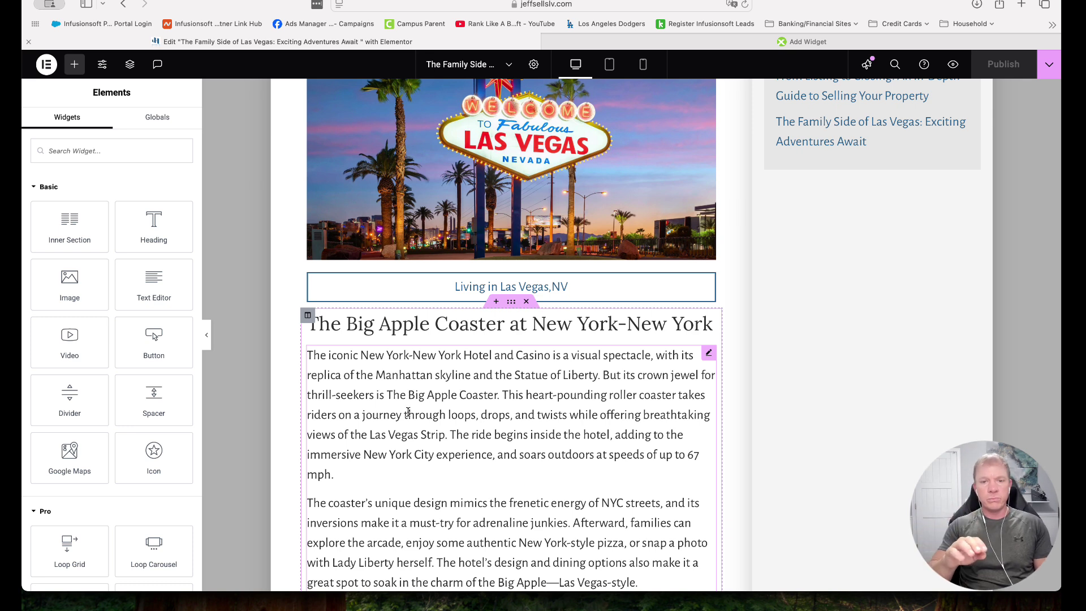
scroll(408, 412, up, 1)
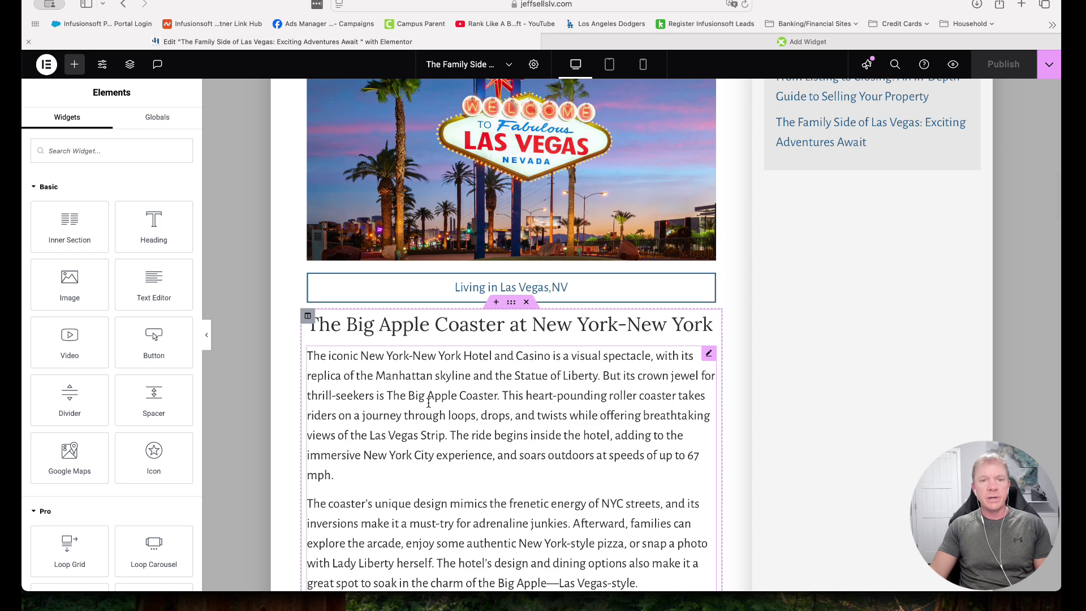
scroll(422, 360, down, 5)
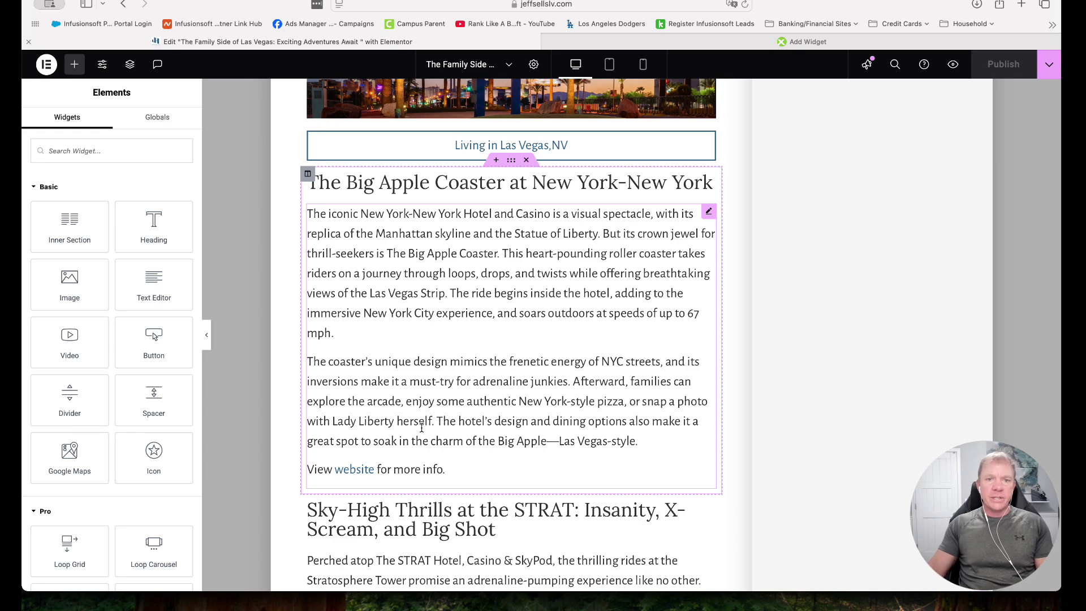
scroll(421, 428, up, 10)
scroll(477, 390, down, 14)
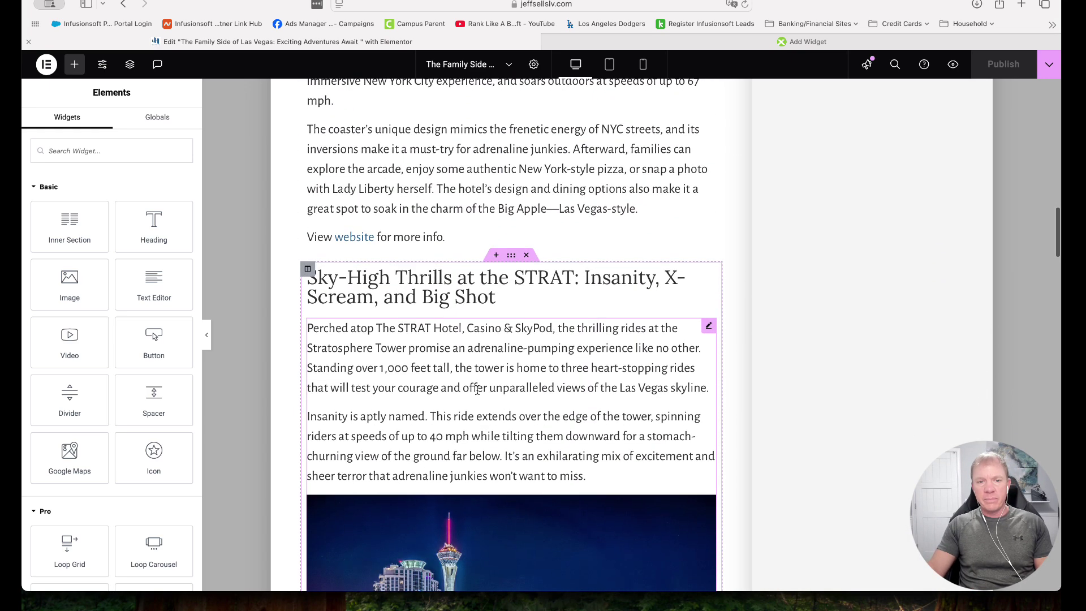
scroll(477, 390, down, 3)
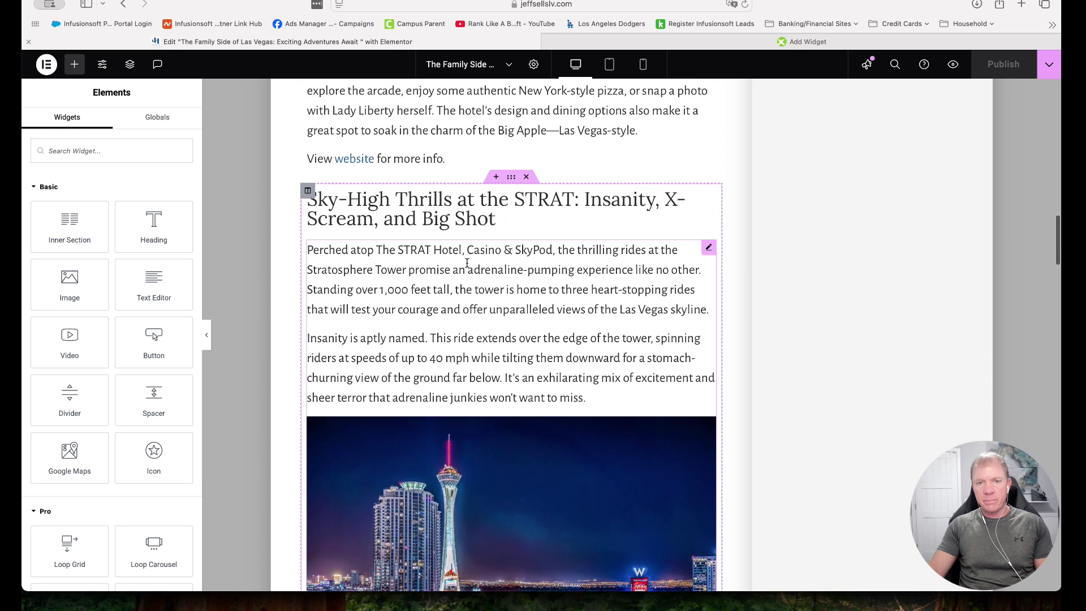
scroll(468, 263, up, 12)
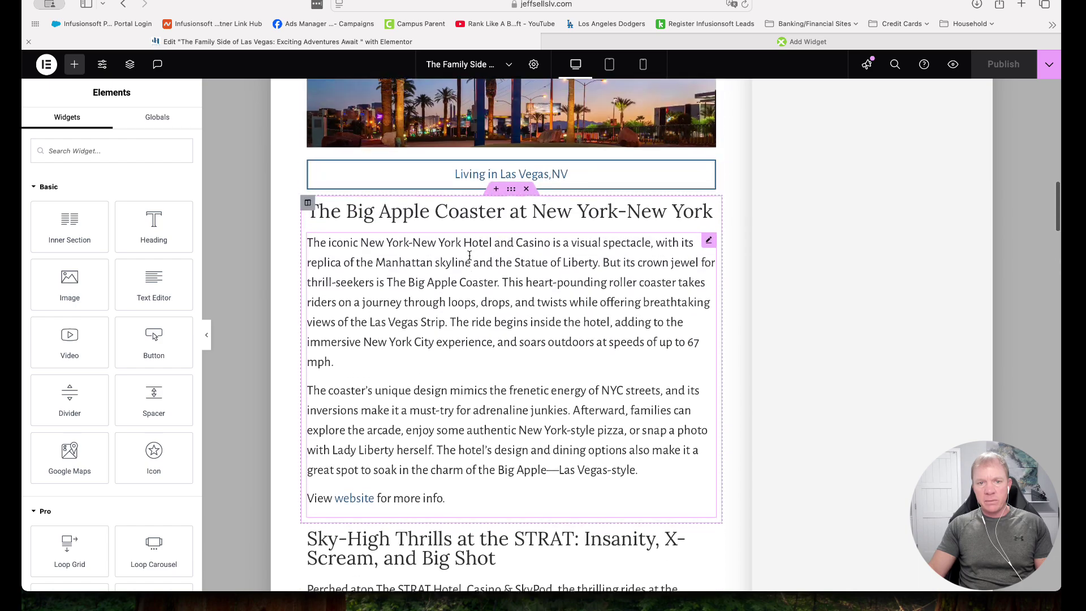
scroll(470, 256, down, 20)
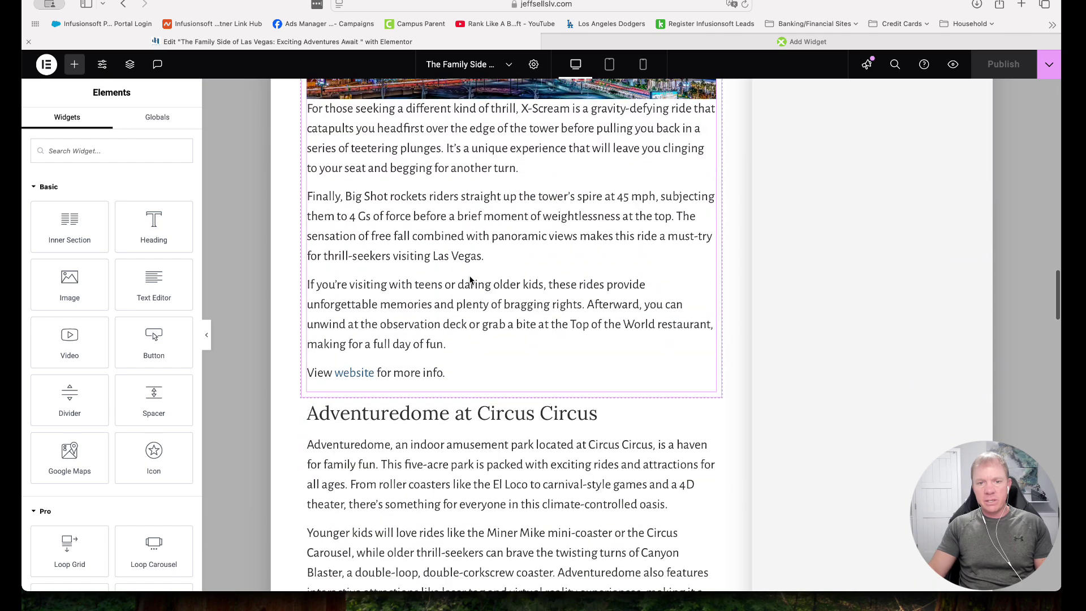
scroll(469, 280, down, 13)
scroll(447, 305, up, 10)
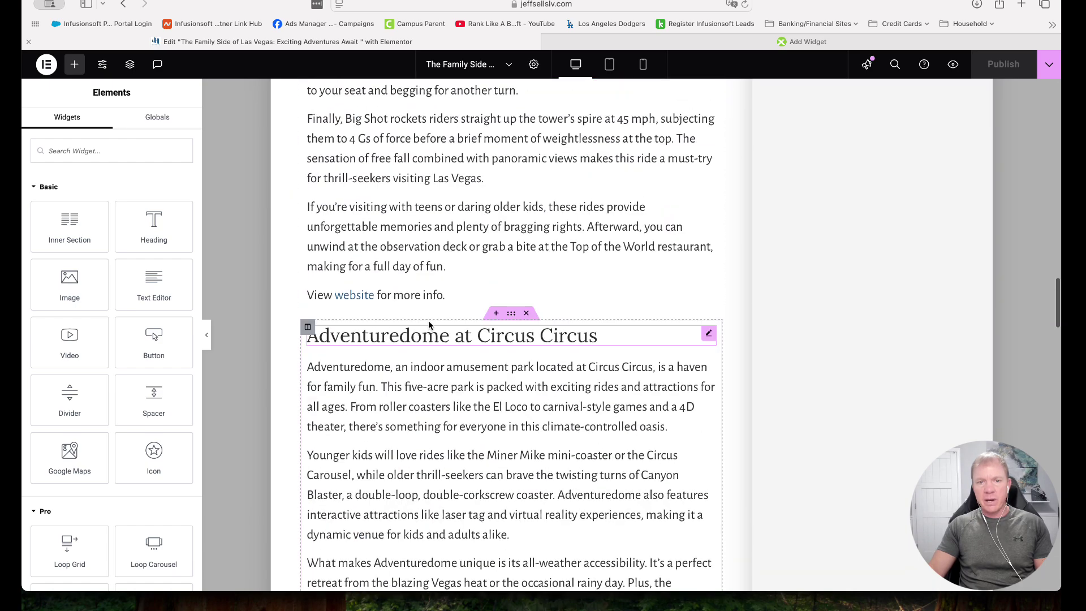
scroll(428, 325, up, 1)
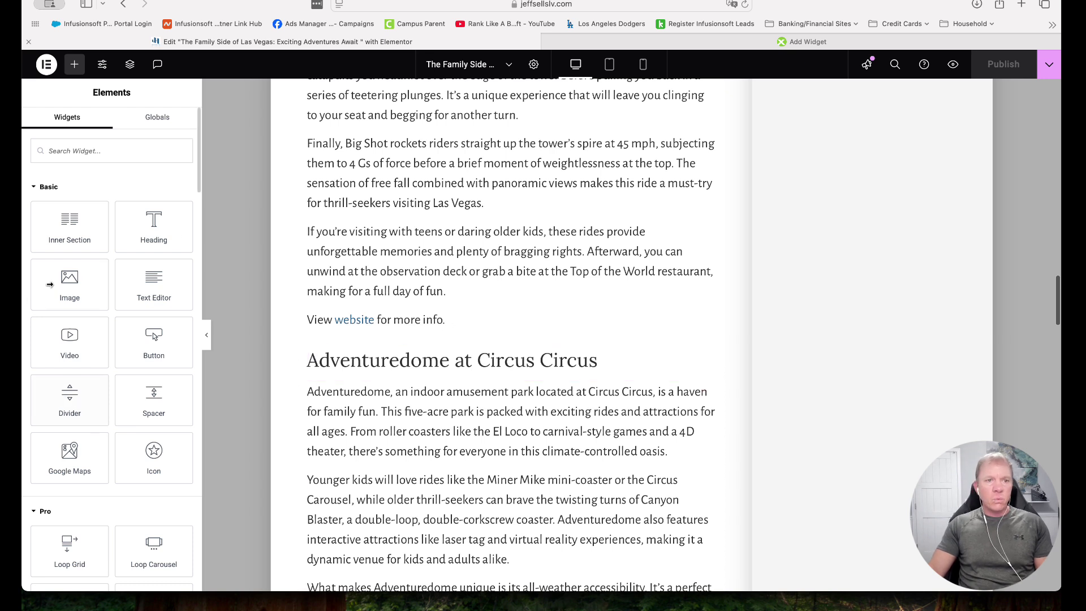
Search widgets for 'html' and drop an HTML element below the STRAT section
click(123, 153)
text(html)
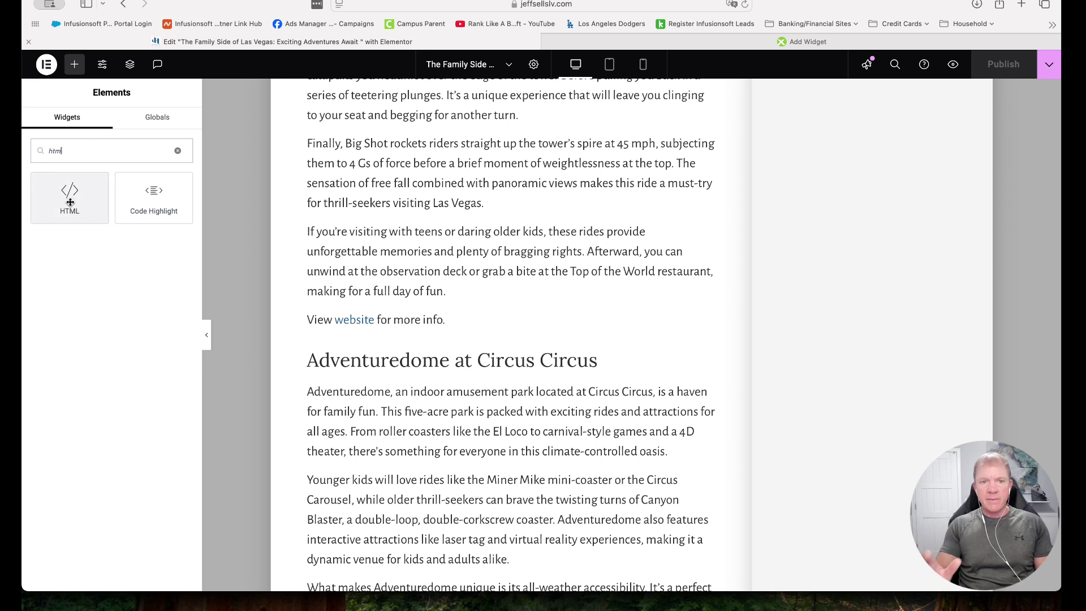
drag(71, 202, 419, 340)
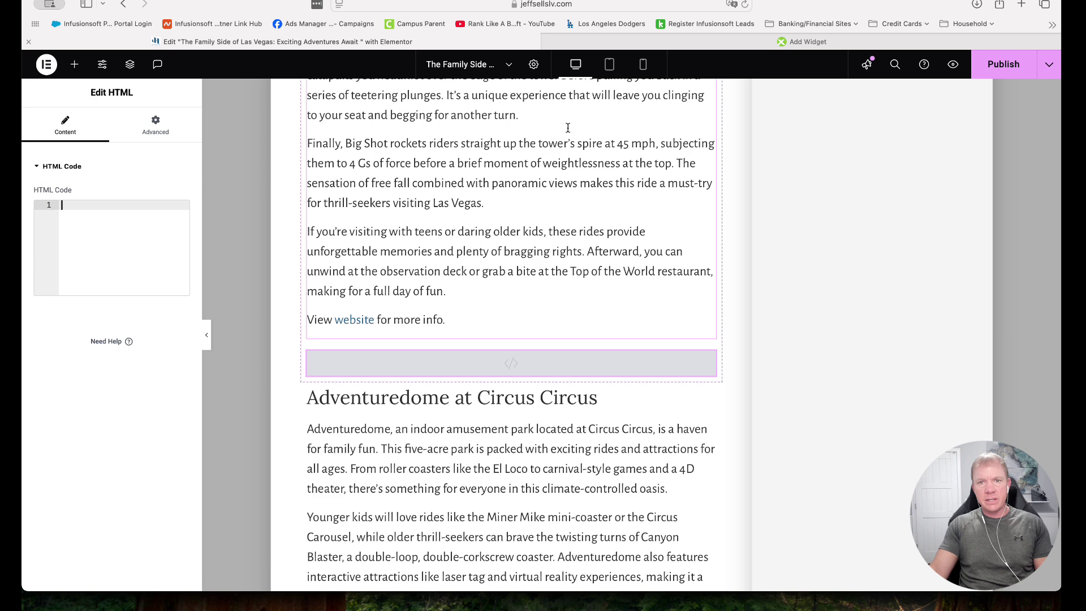
Paste the IDX Broker showcase script into the HTML widget's code box
click(802, 41)
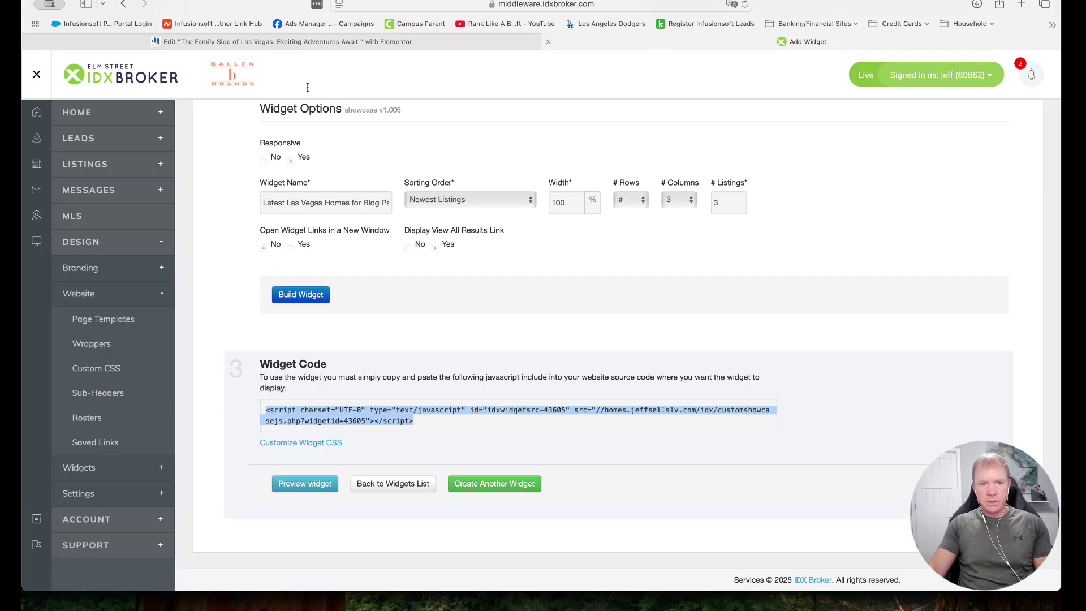
click(278, 41)
click(111, 267)
text(<script charset="UTF-8" type="text/javascript" id="idxwidgetsrc-43605" src="//homes.jeffsellslv.com/idx/customshowcasejs.php?widgetid=43605"></script>)
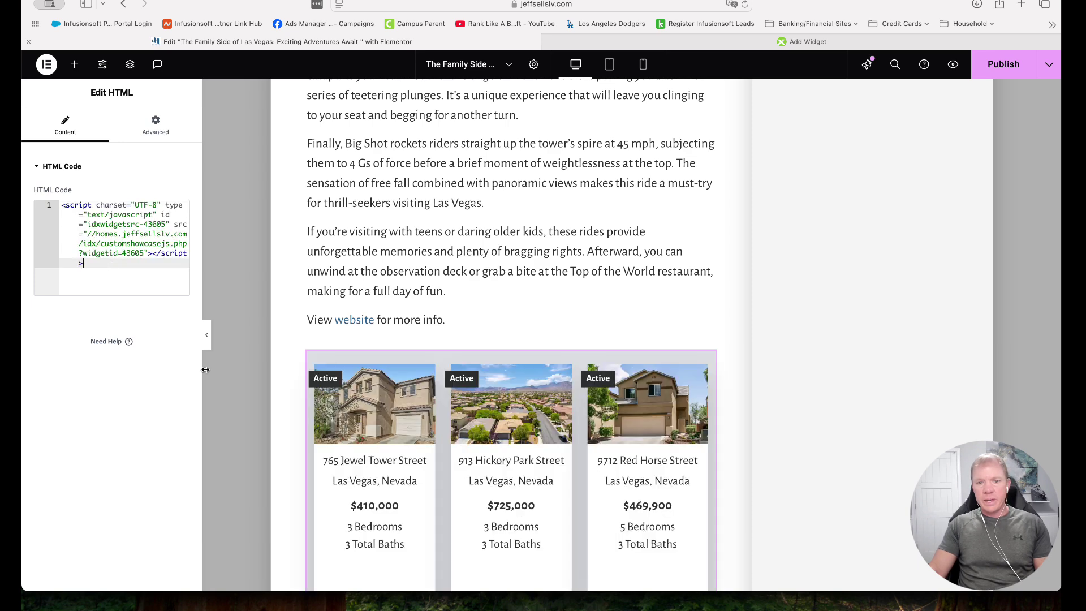
scroll(509, 317, down, 5)
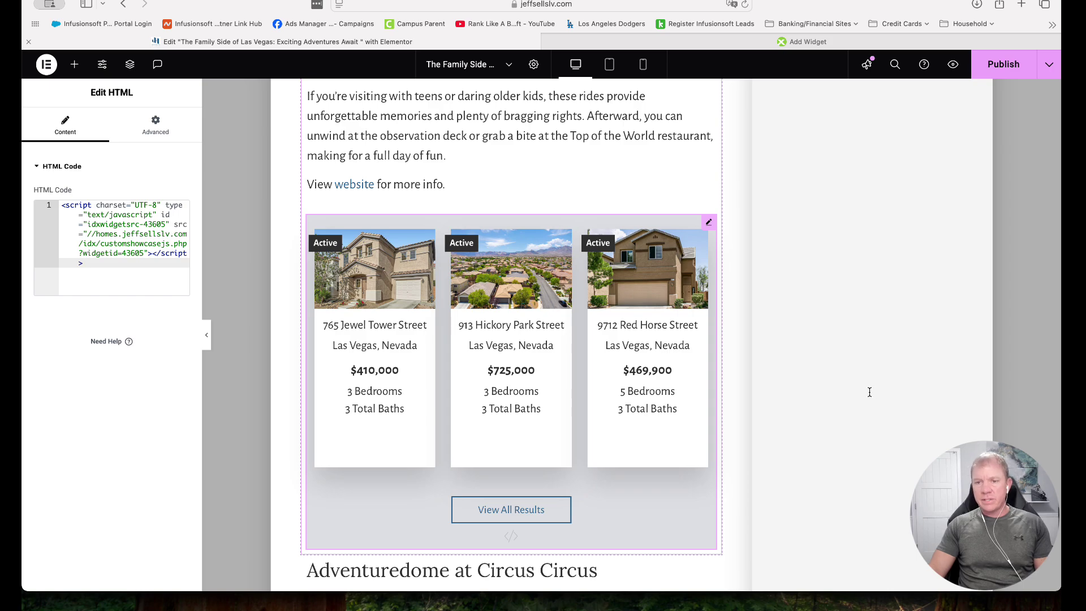
scroll(807, 317, up, 20)
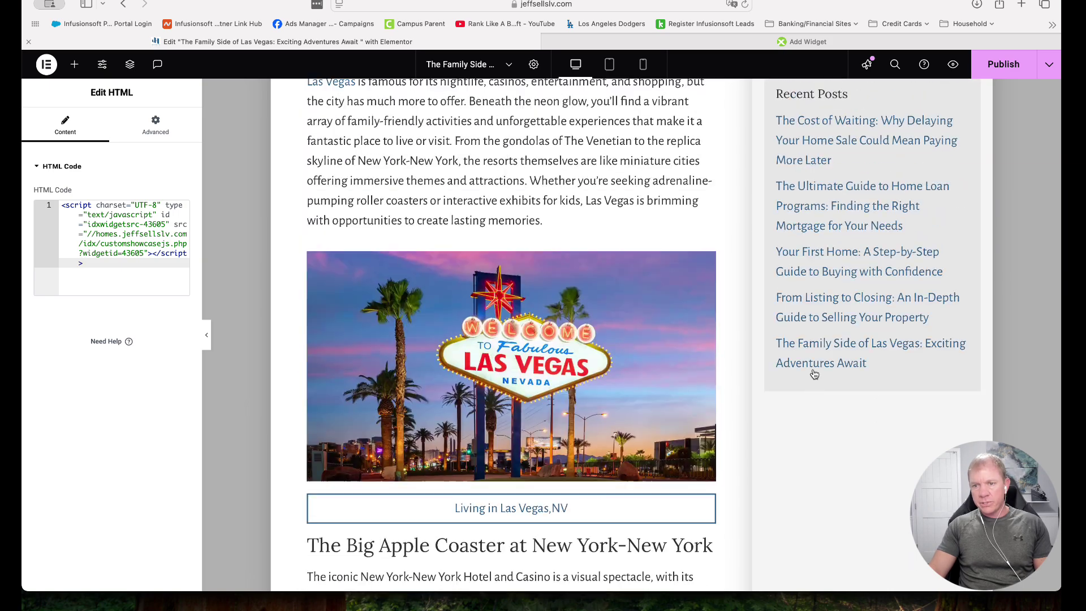
scroll(814, 375, up, 10)
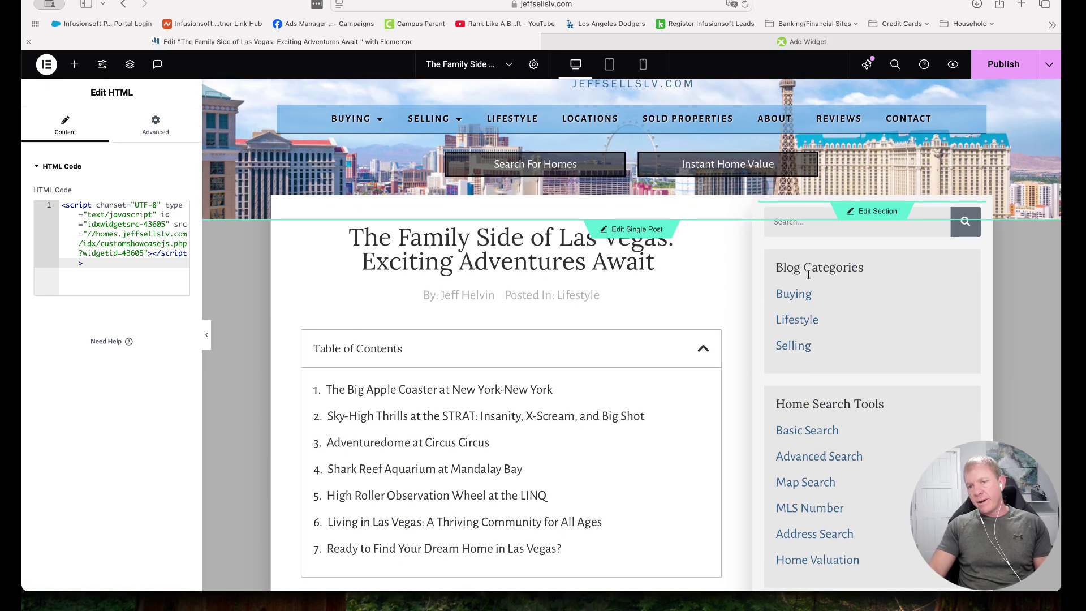
scroll(809, 291, down, 2)
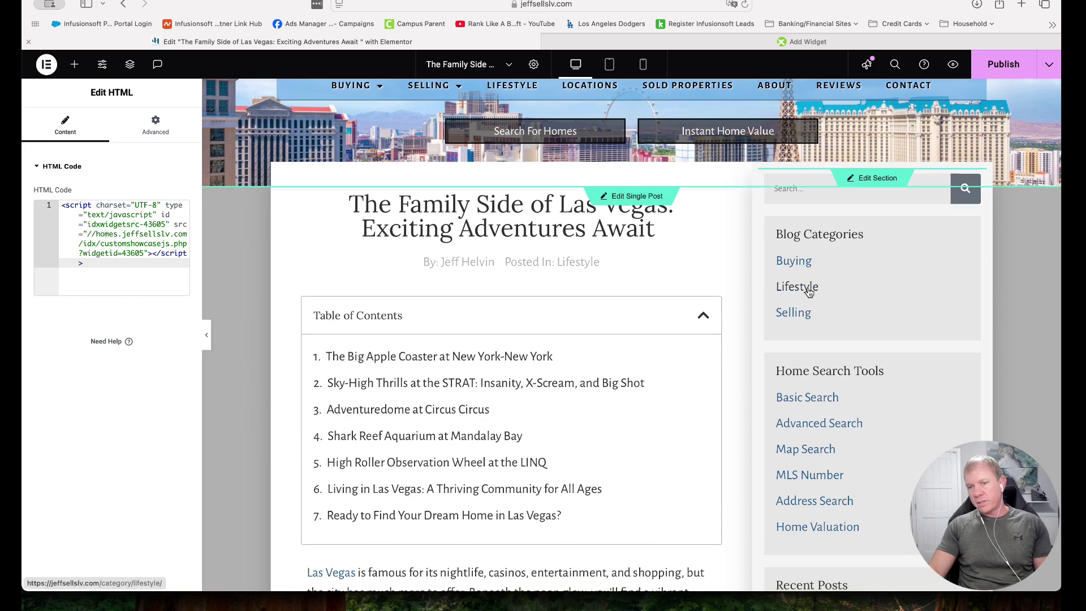
scroll(809, 291, down, 10)
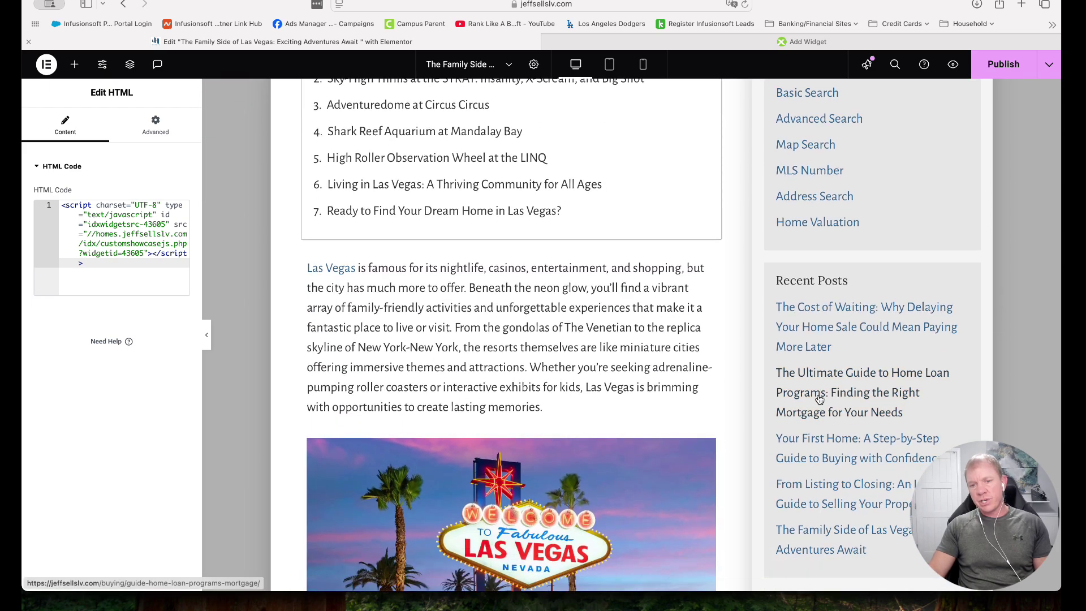
scroll(808, 347, down, 20)
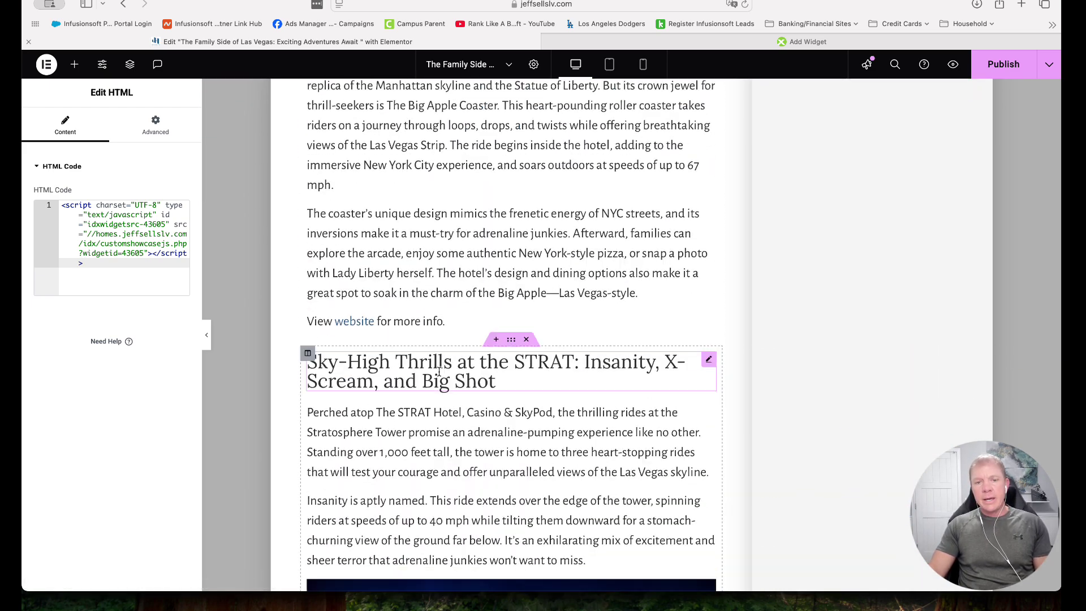
scroll(438, 372, down, 20)
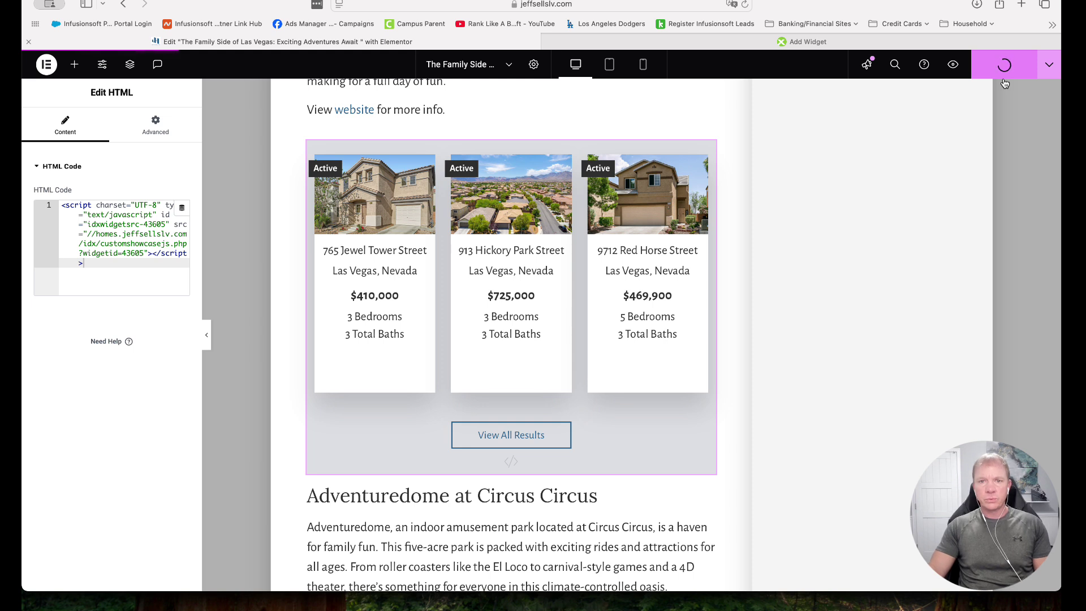
Preview the post changes and scroll to the three listing cards after the STRAT section
click(954, 65)
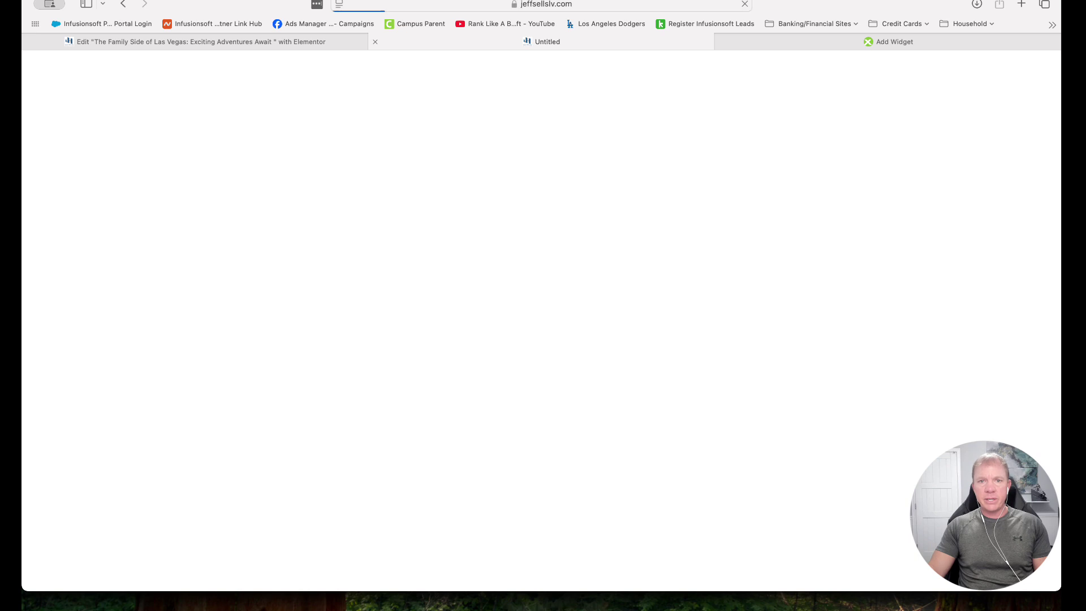
scroll(231, 252, down, 15)
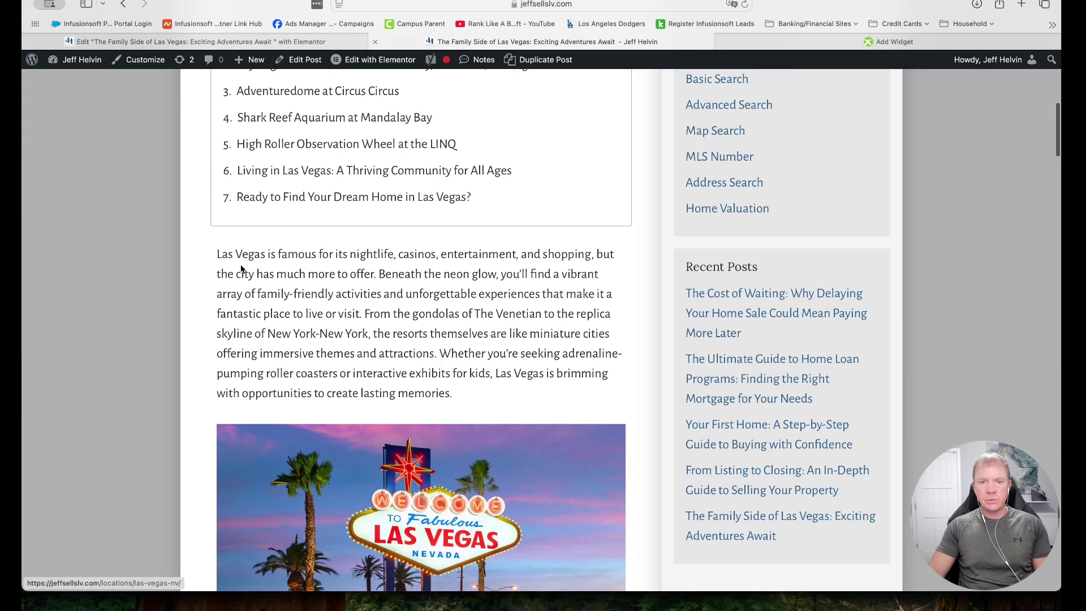
scroll(231, 248, down, 20)
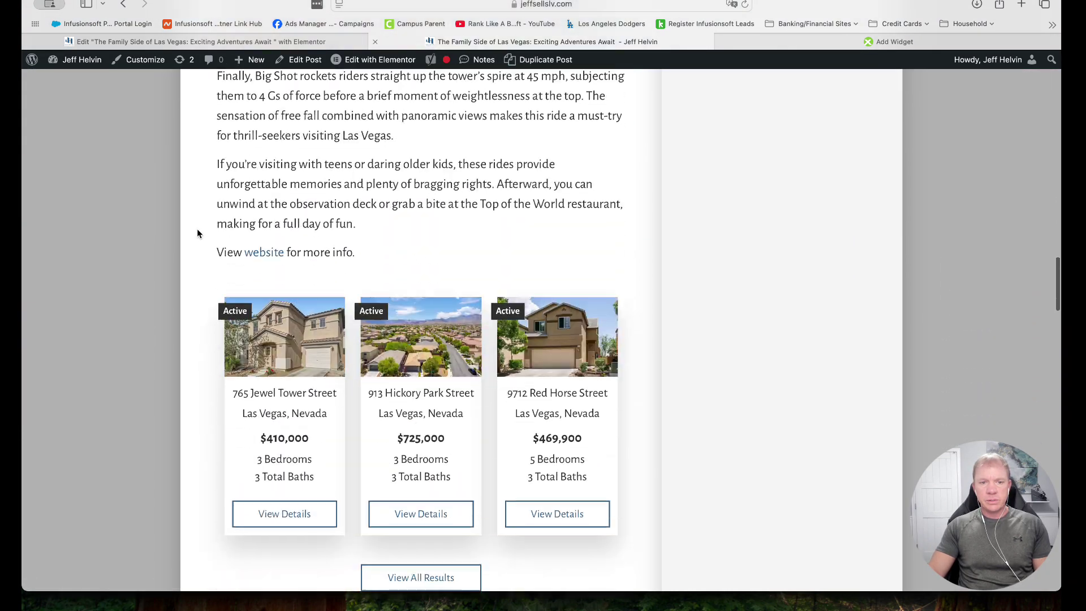
scroll(196, 232, up, 2)
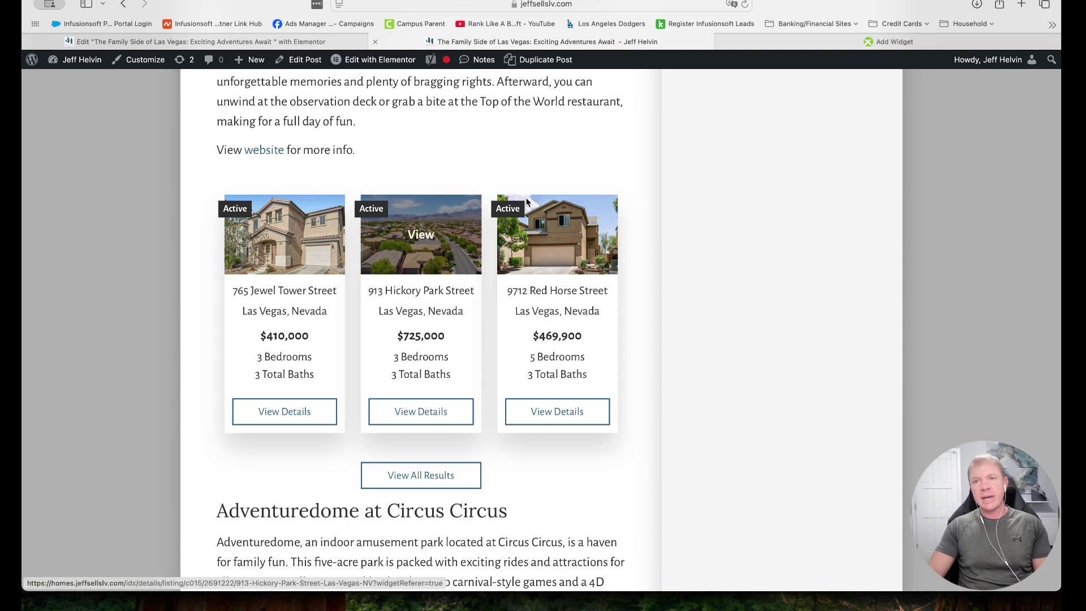
Return to IDX Broker and page through Legacy Widgets to the last page
click(805, 39)
scroll(542, 345, up, 5)
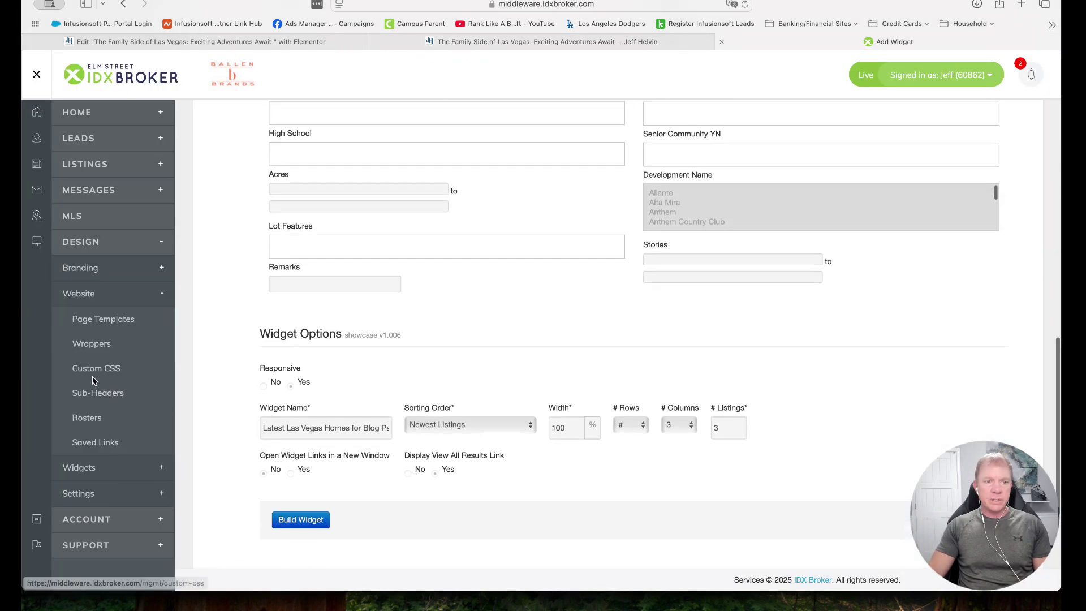
click(78, 469)
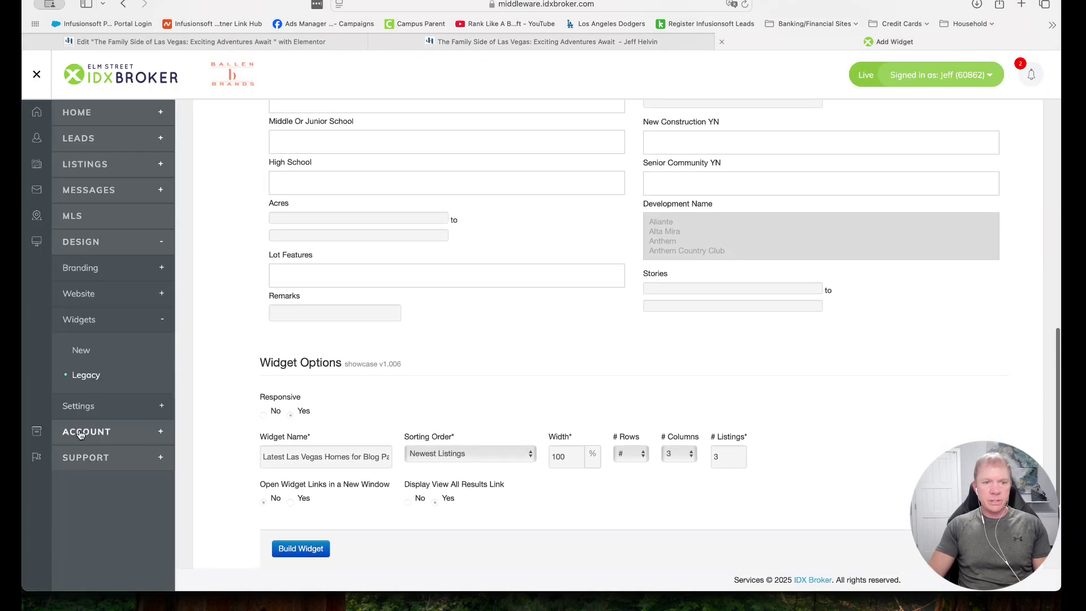
click(81, 378)
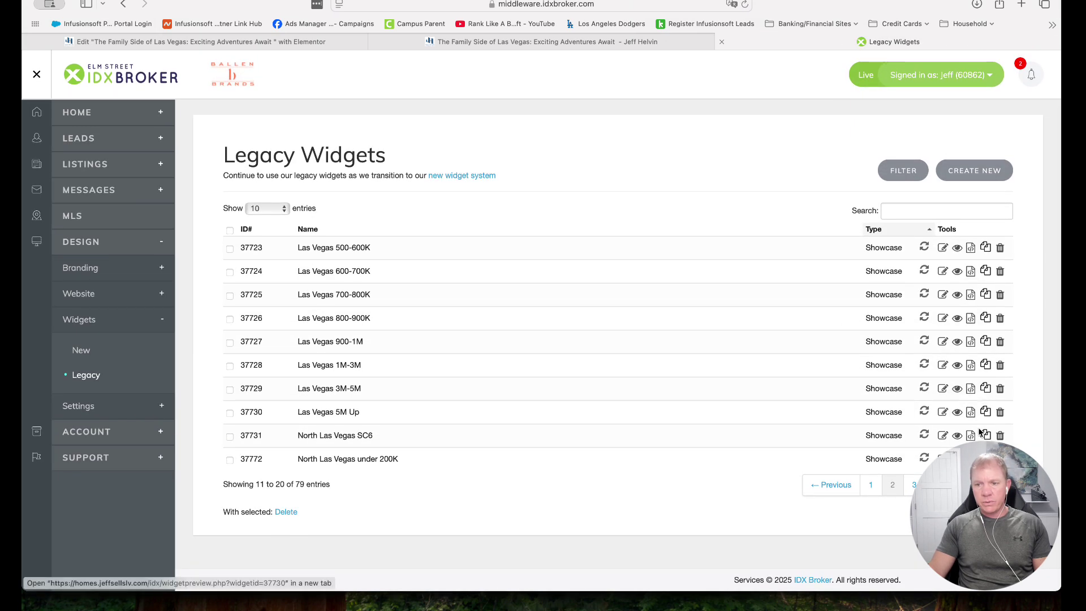
click(992, 485)
click(993, 484)
click(993, 485)
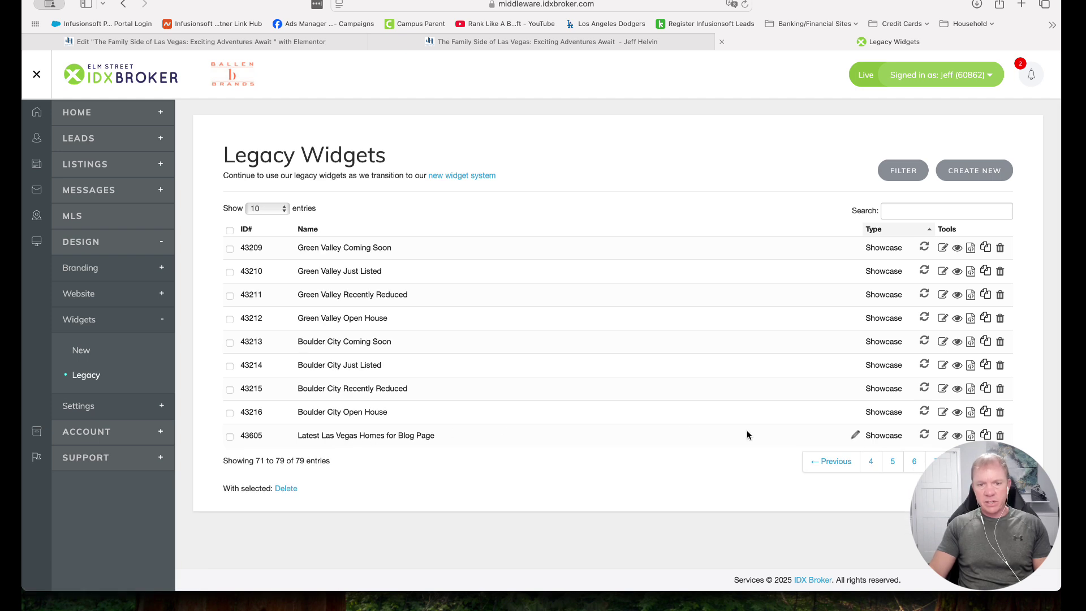
Open 'Latest Las Vegas Homes for Blog Page' for editing, review its search criteria, then go back
click(943, 436)
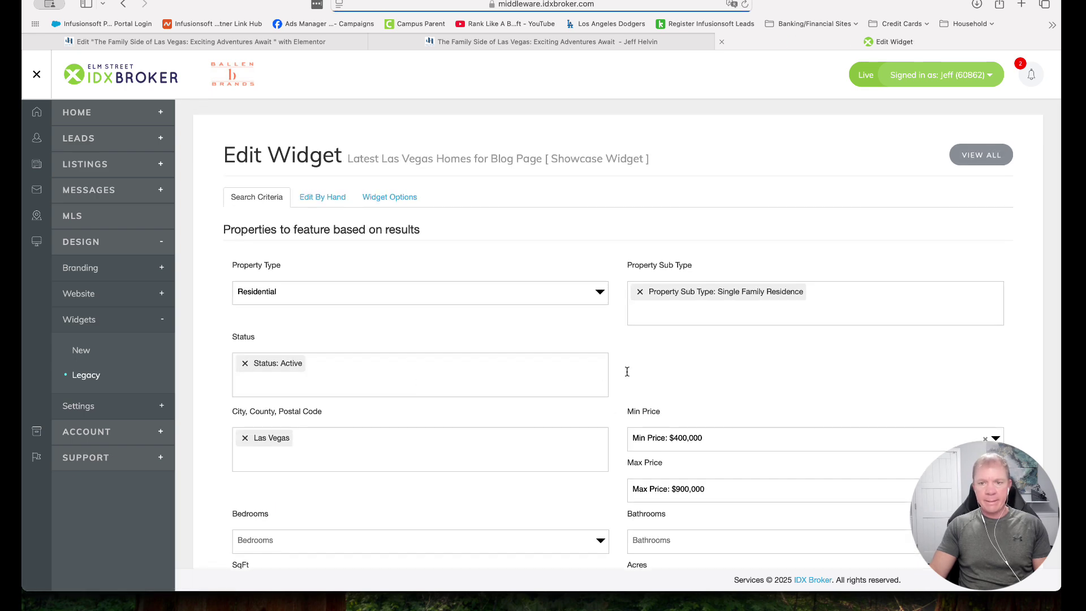
scroll(627, 372, down, 10)
scroll(627, 373, up, 3)
scroll(628, 368, up, 8)
scroll(681, 412, down, 3)
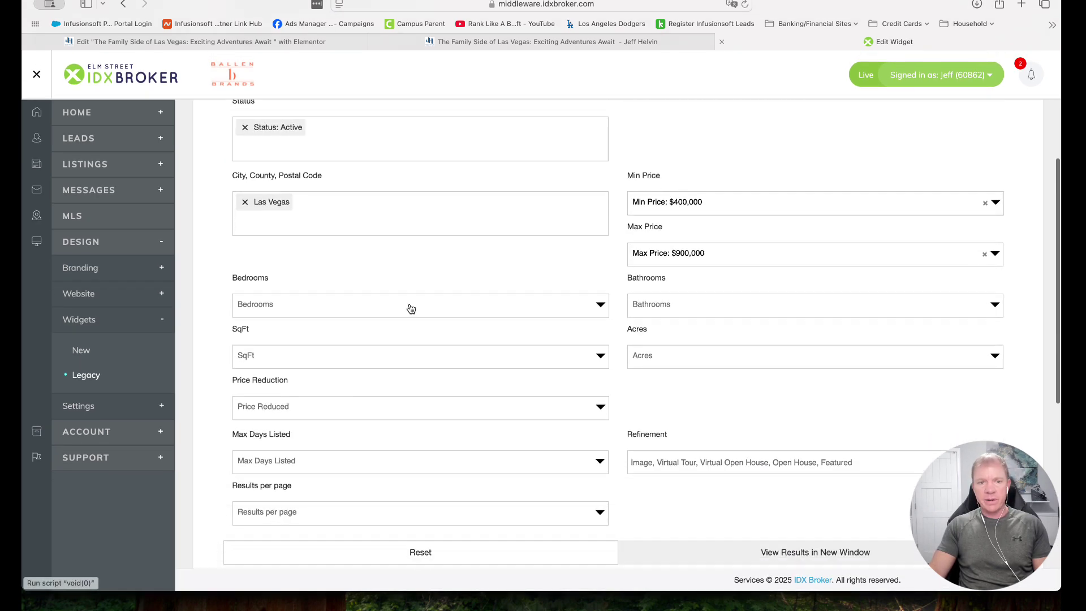
scroll(411, 309, up, 5)
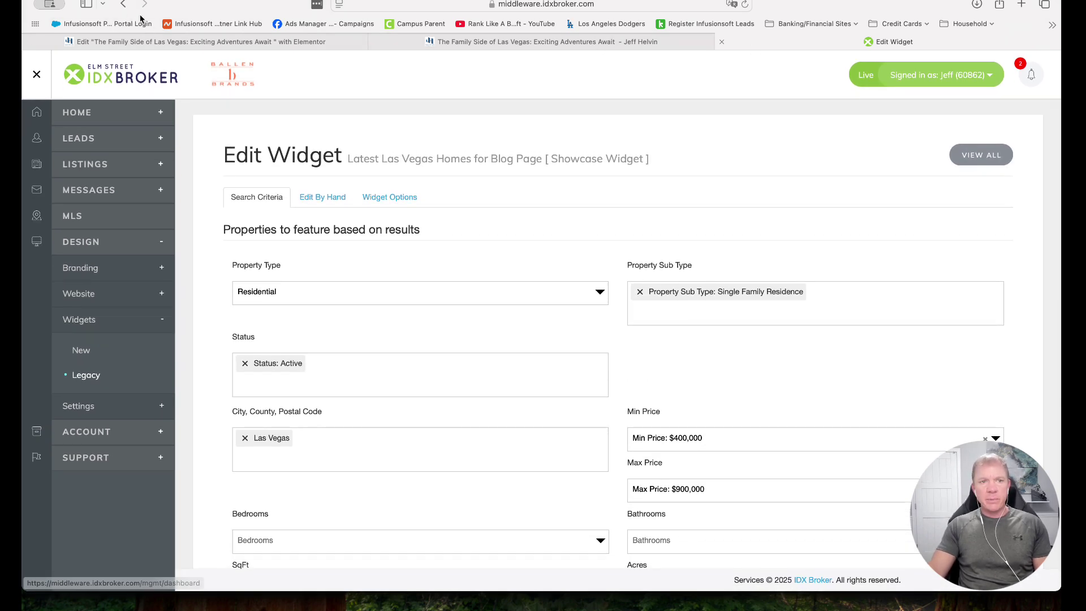
click(124, 4)
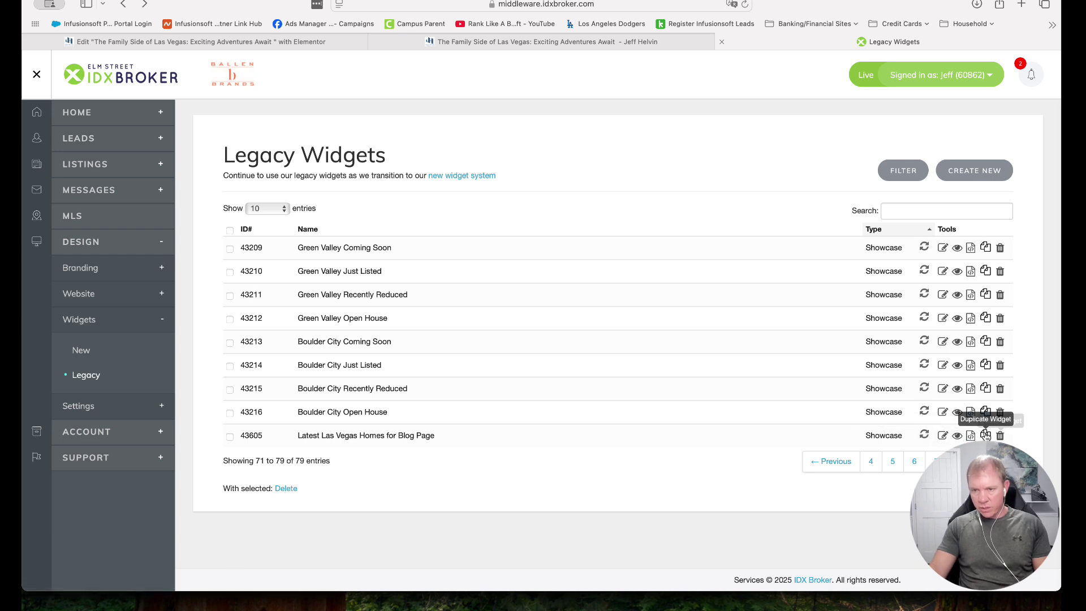
Reopen the blog page widget's edit page and view its search criteria as raw text
click(943, 436)
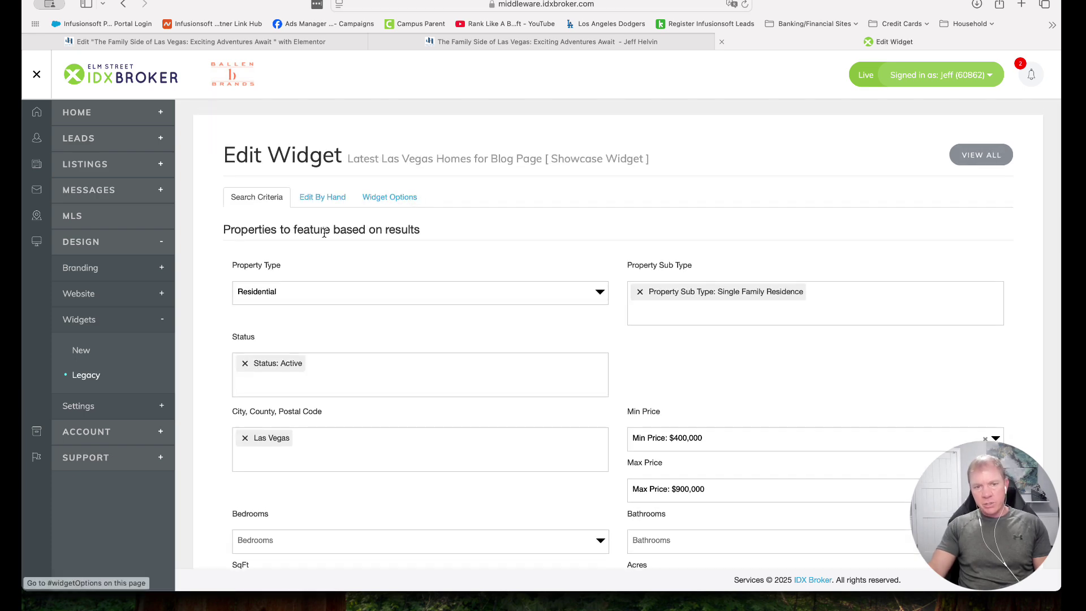
scroll(330, 271, down, 5)
scroll(333, 273, up, 5)
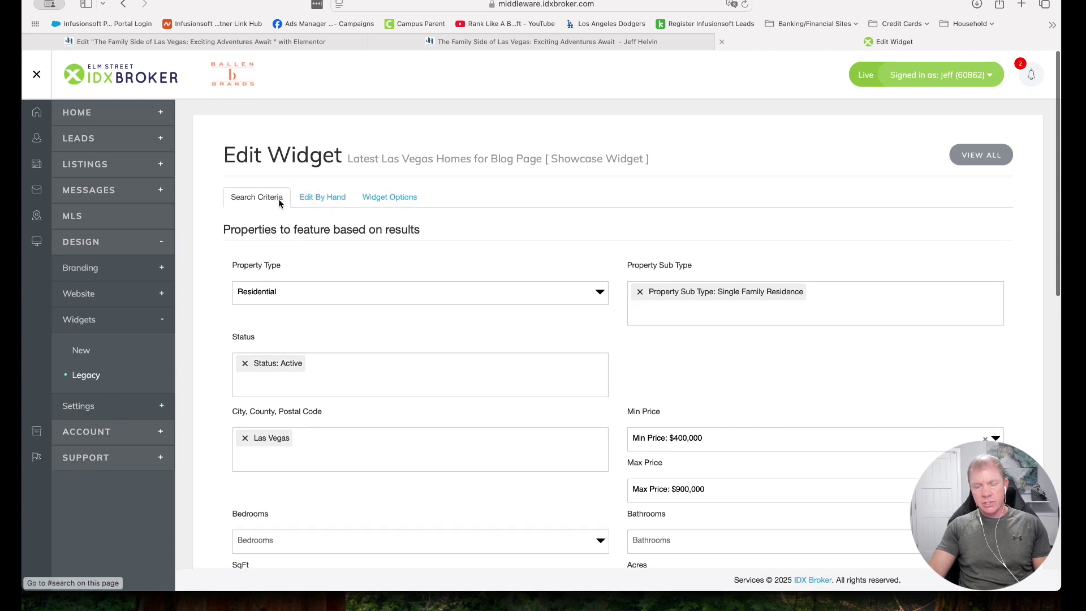
click(323, 198)
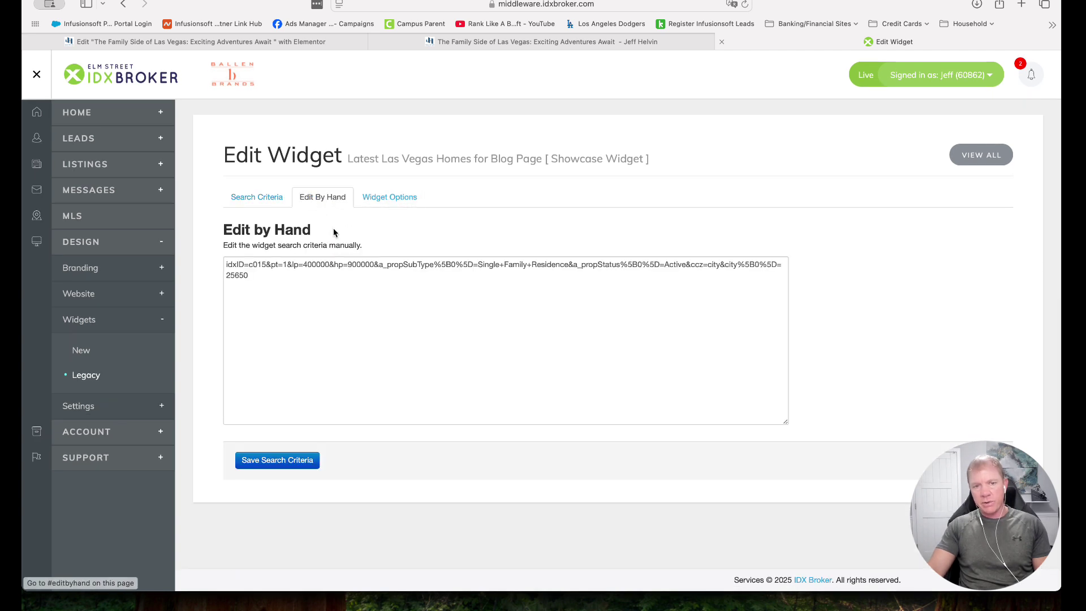
Set the widget to 2 columns and 4 listings, and save the settings
click(405, 199)
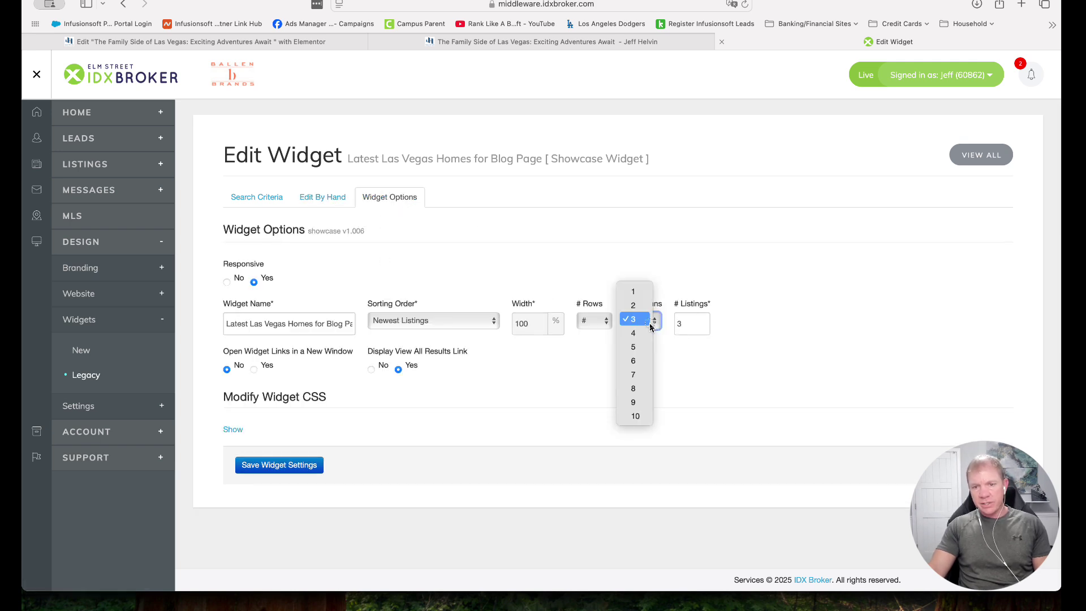
click(645, 306)
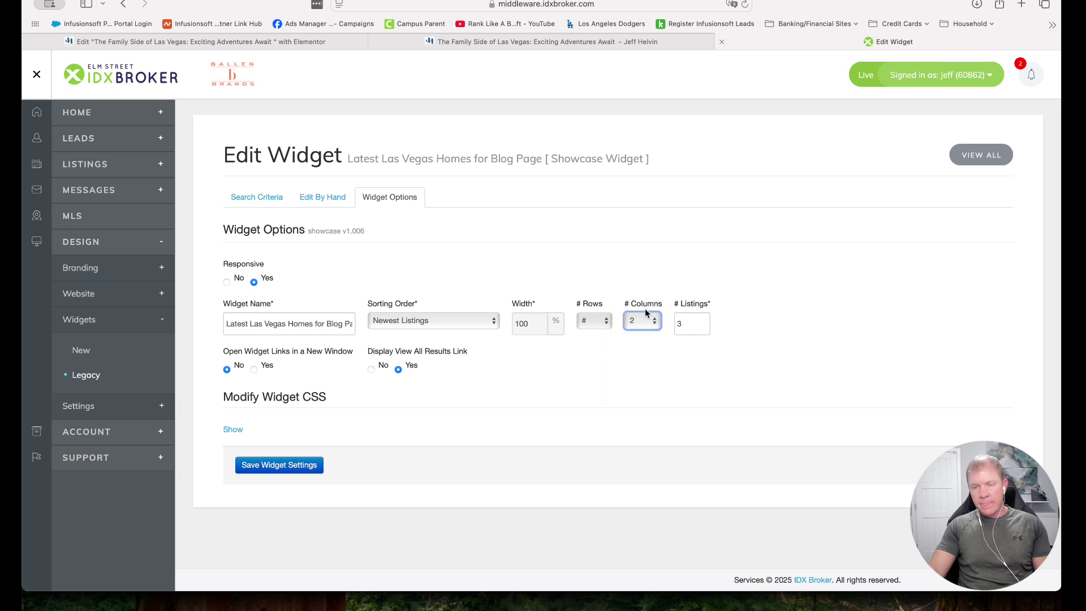
double_click(679, 327)
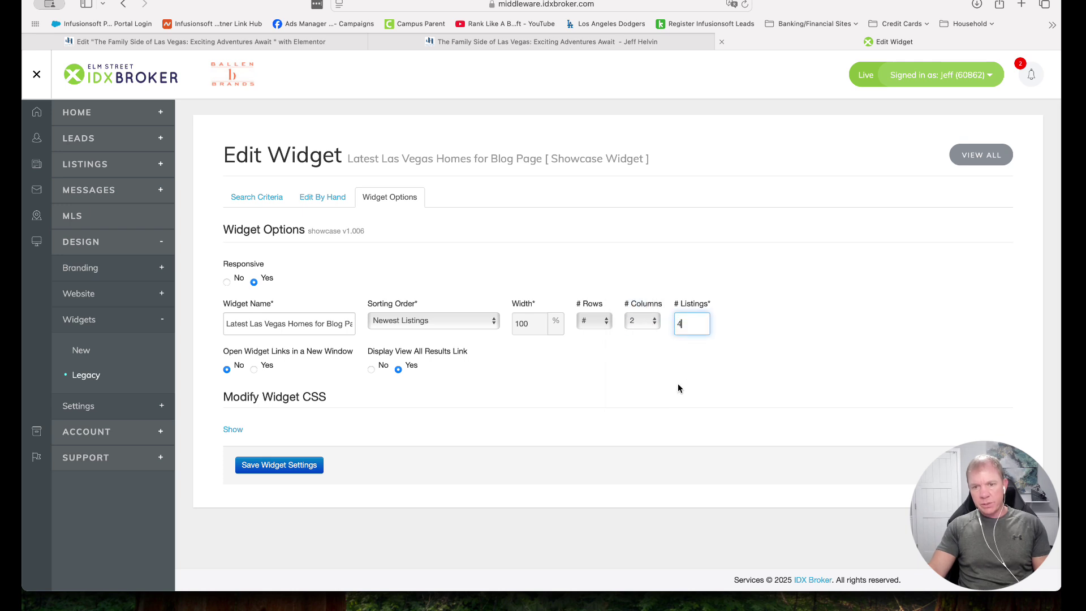
text(4)
click(680, 416)
scroll(678, 373, up, 3)
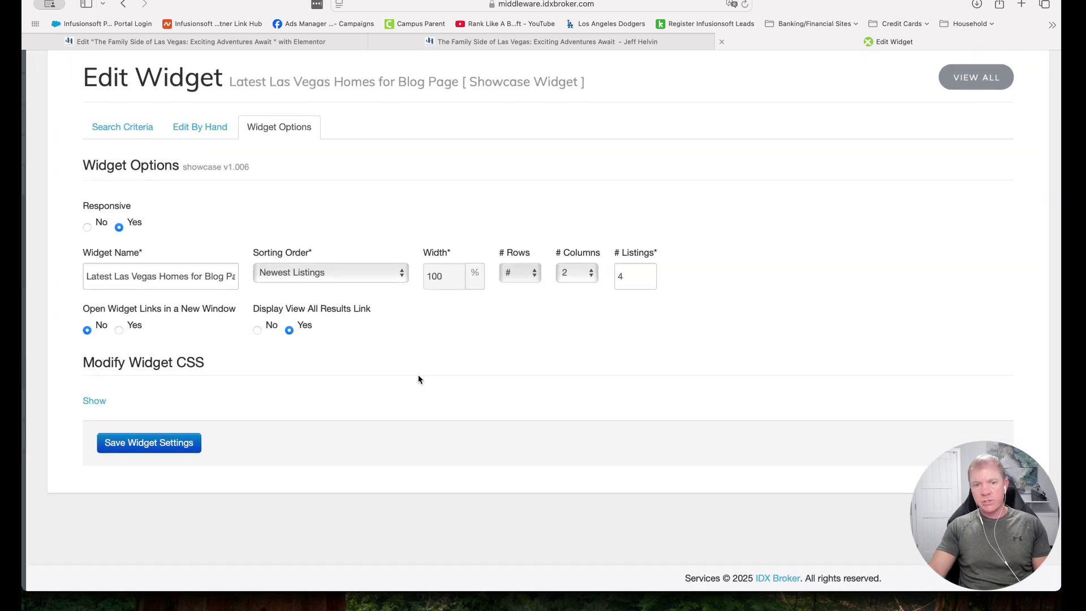
scroll(428, 376, down, 3)
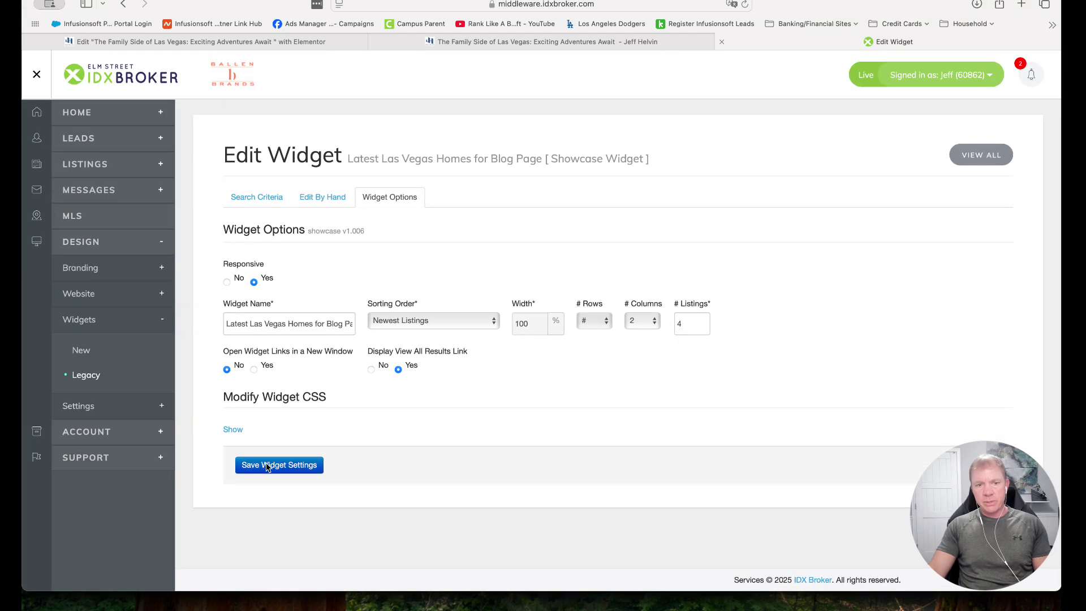
click(268, 465)
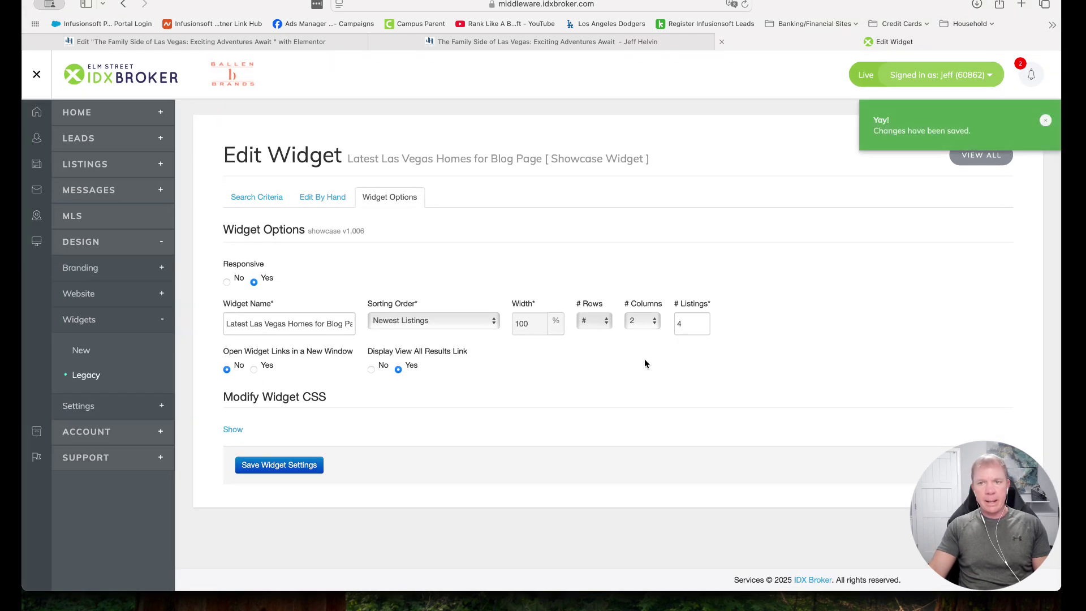
click(476, 42)
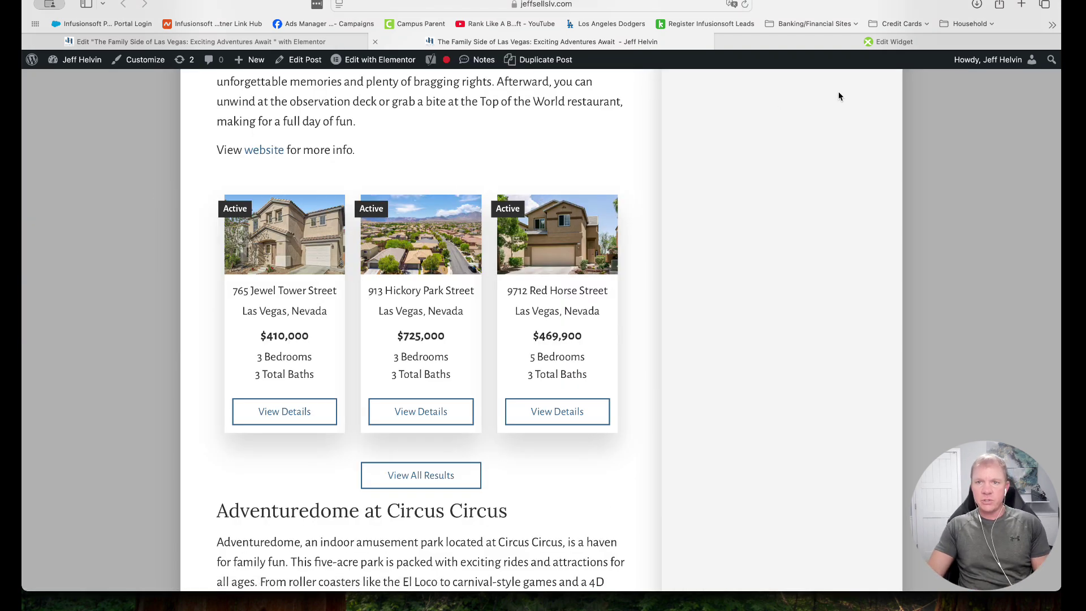
click(831, 43)
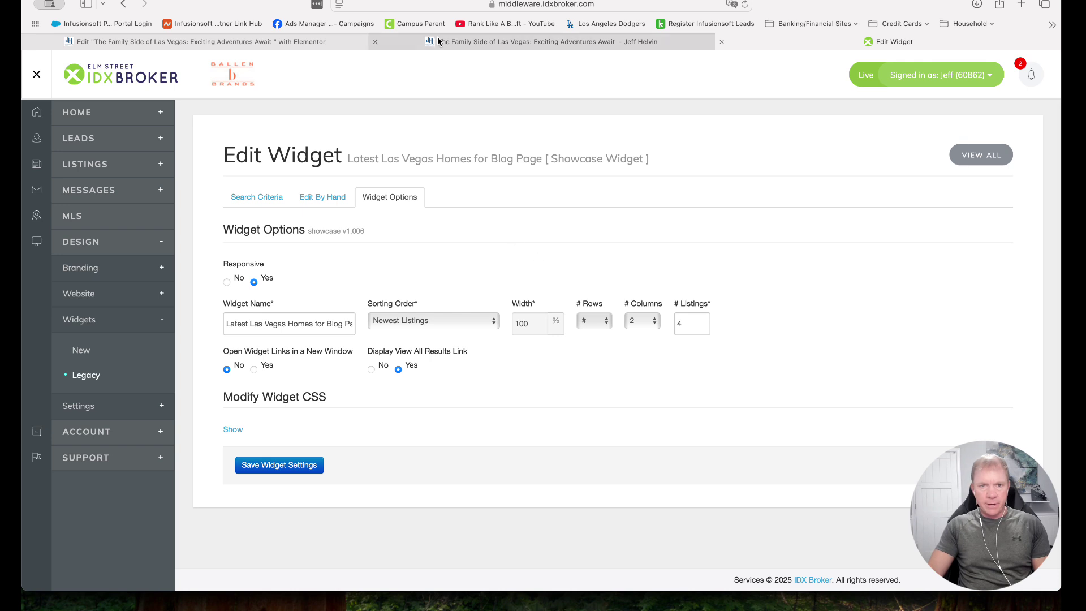
click(547, 42)
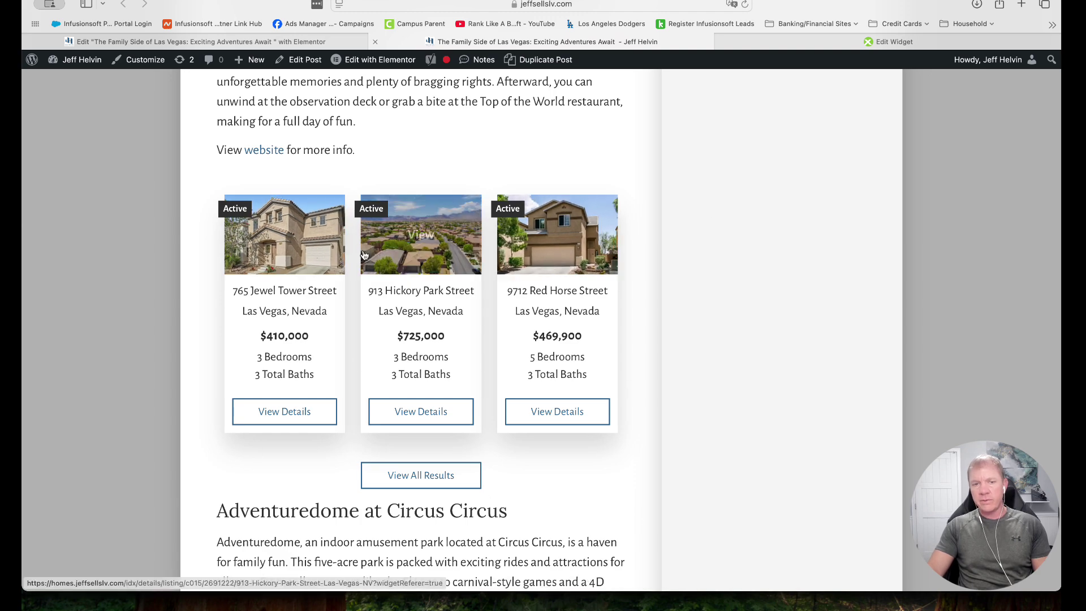
scroll(640, 462, down, 2)
scroll(640, 462, up, 20)
Copy the post's address, open it in the other browser, and close the preview error tab
click(563, 4)
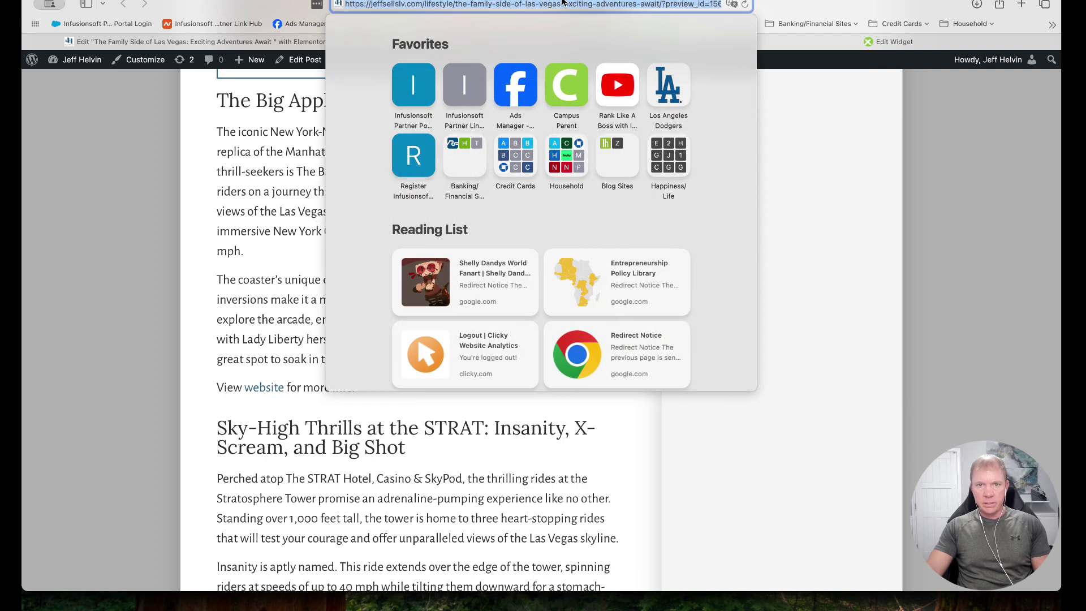
key(super+c)
key(super+Tab)
key(super+t)
key(super+v)
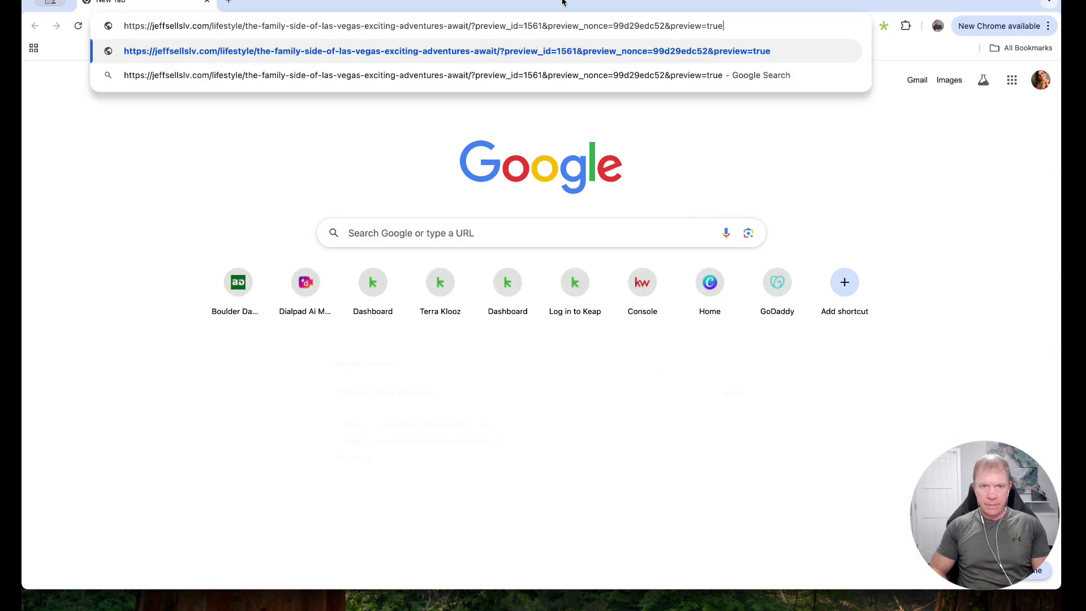
key(Return)
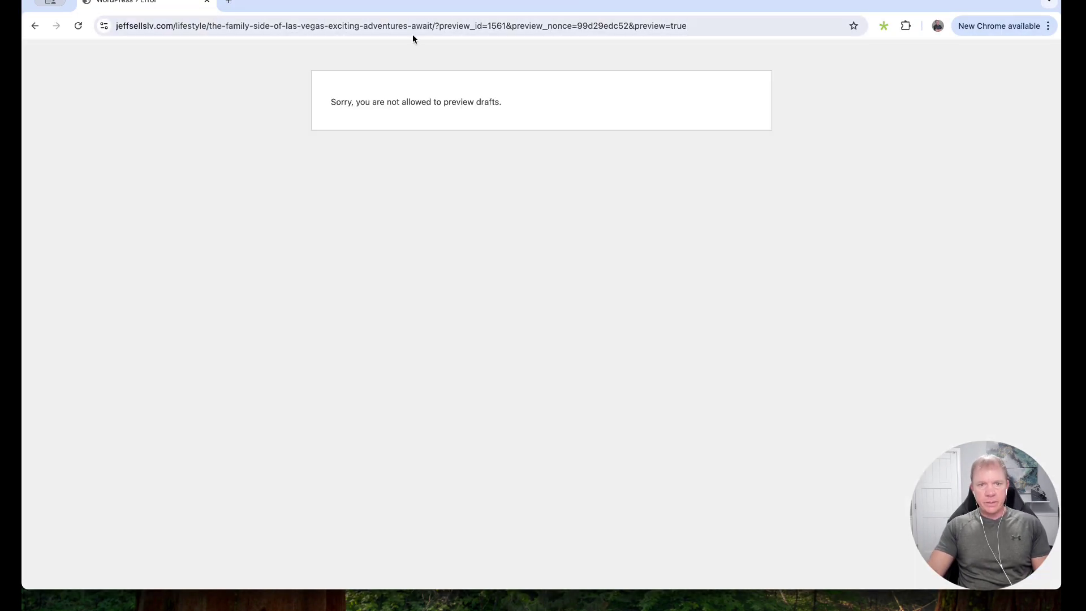
click(471, 24)
click(439, 26)
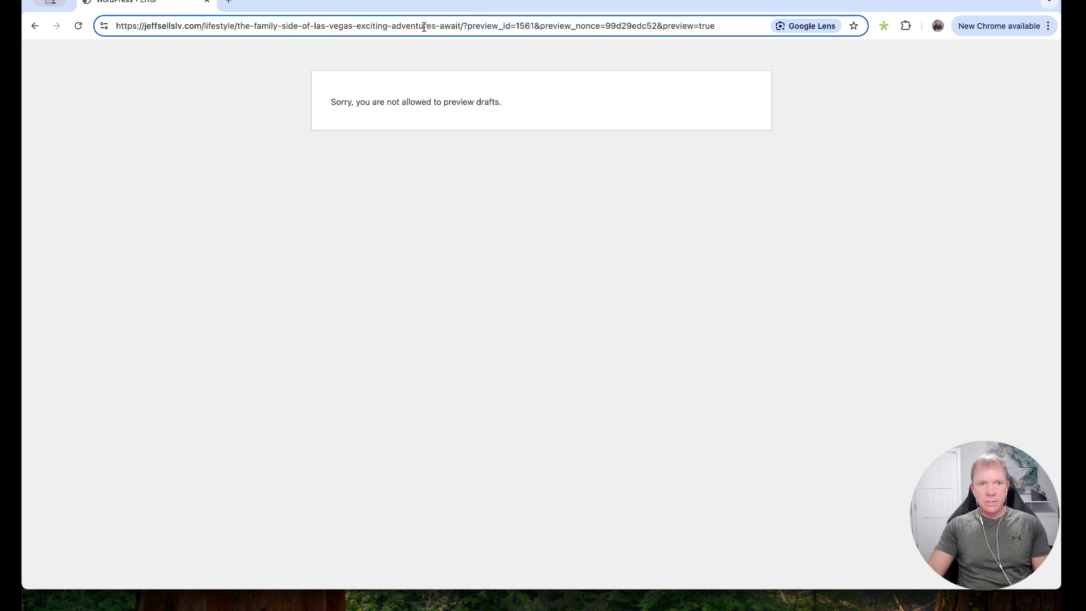
key(super+w)
key(super+Tab)
scroll(526, 225, up, 10)
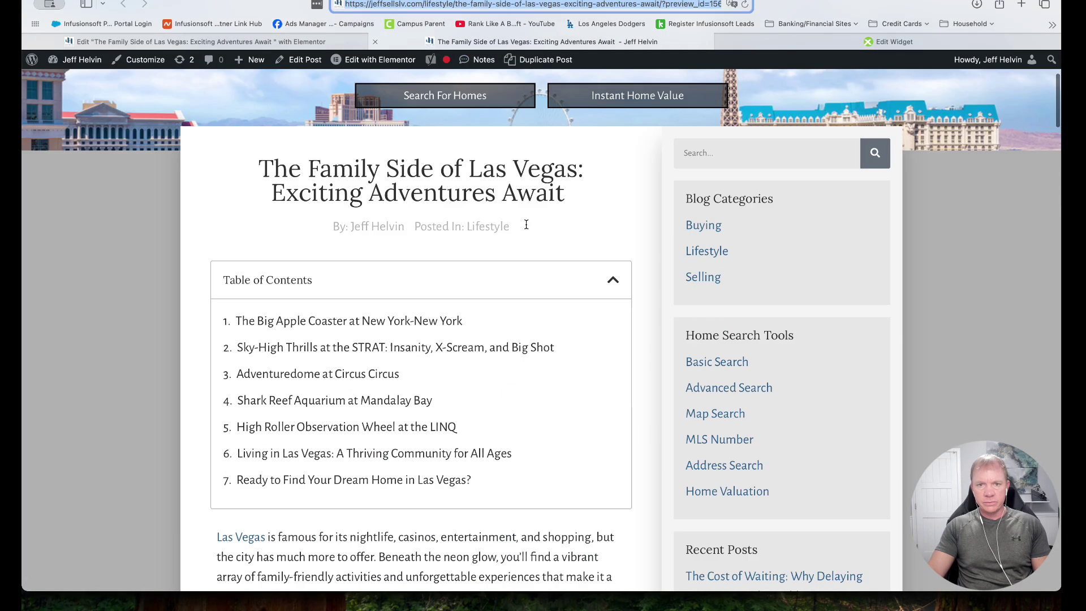
scroll(526, 225, up, 5)
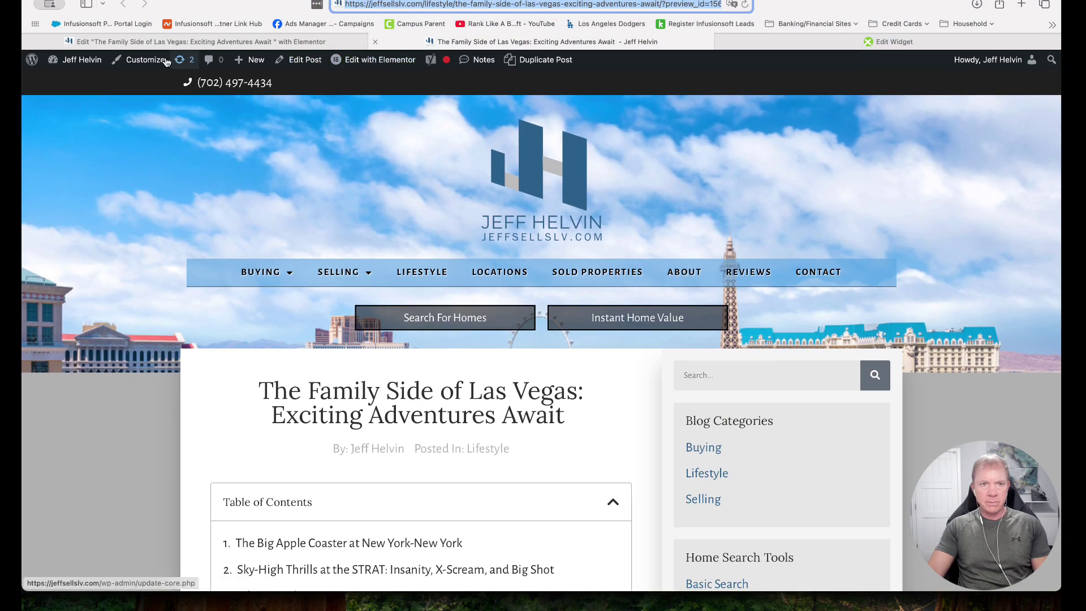
Load the published version of the post and scroll down to its listings
drag(424, 4, 434, 25)
drag(595, 4, 636, 4)
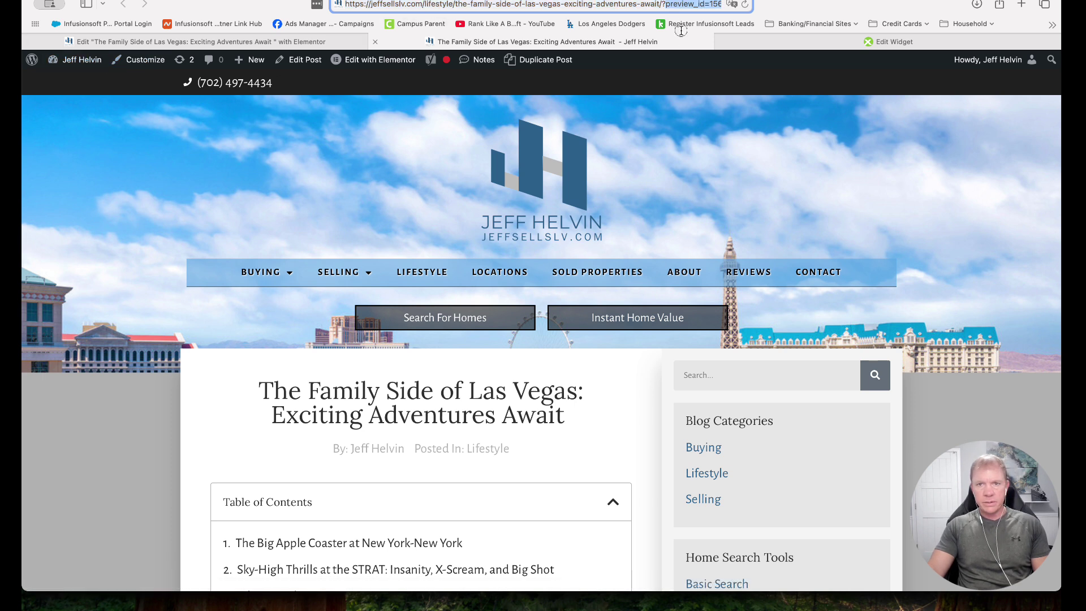
key(Return)
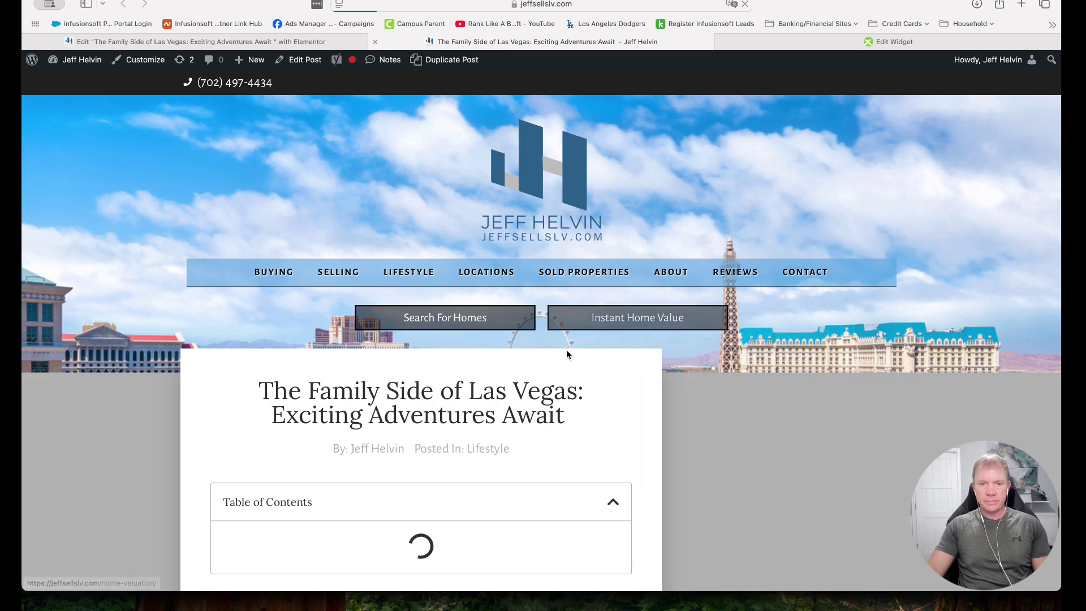
scroll(170, 400, down, 20)
scroll(170, 402, down, 20)
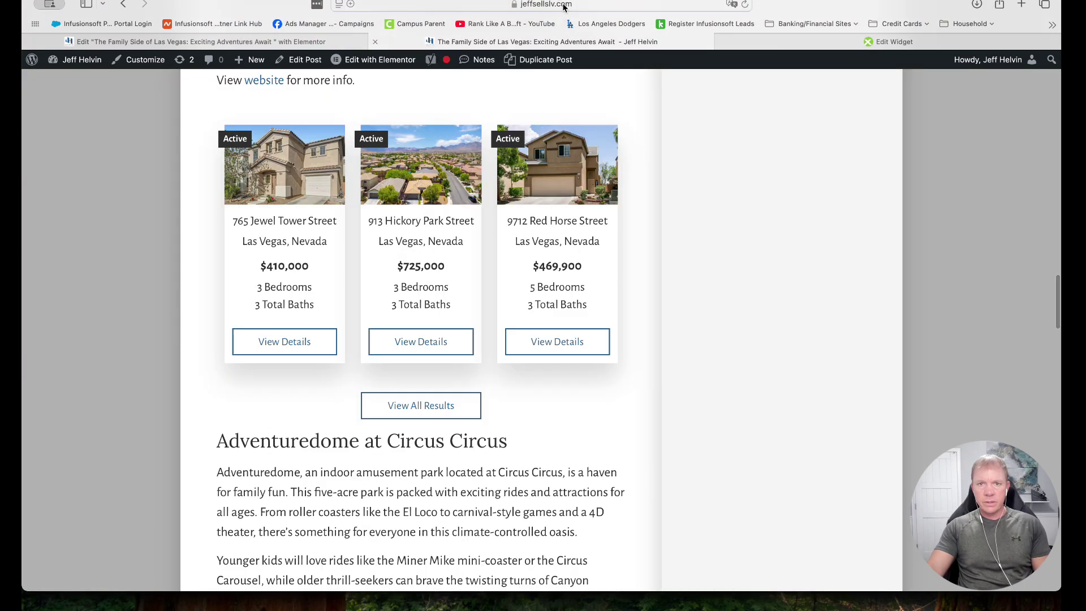
Copy the live post's address and open it in a new tab of the logged-in browser
click(564, 6)
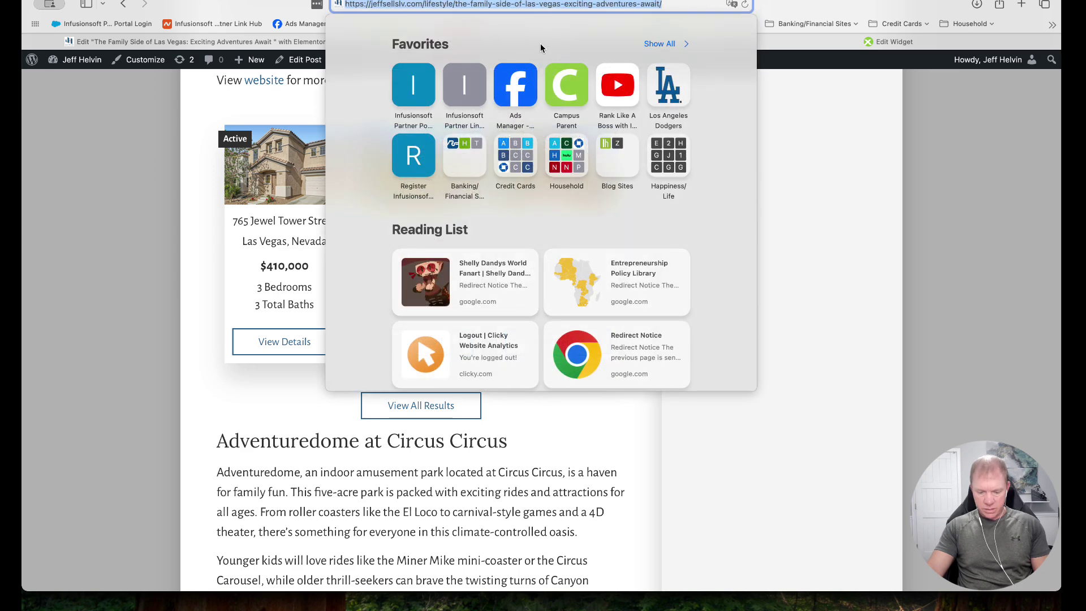
click(254, 39)
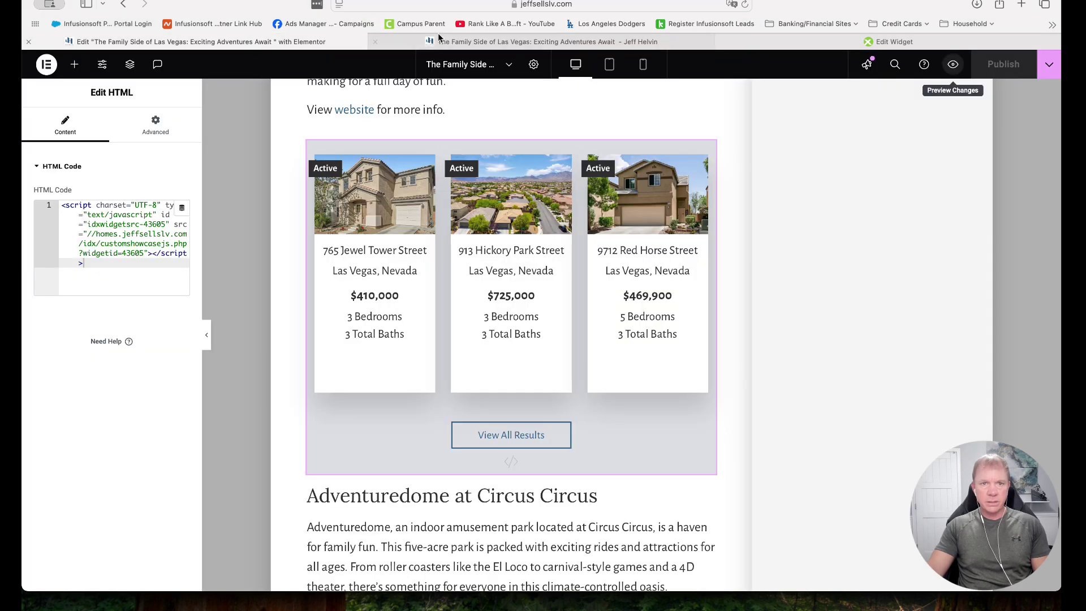
click(586, 43)
key(super+Tab)
key(super+t)
key(super+v)
key(Return)
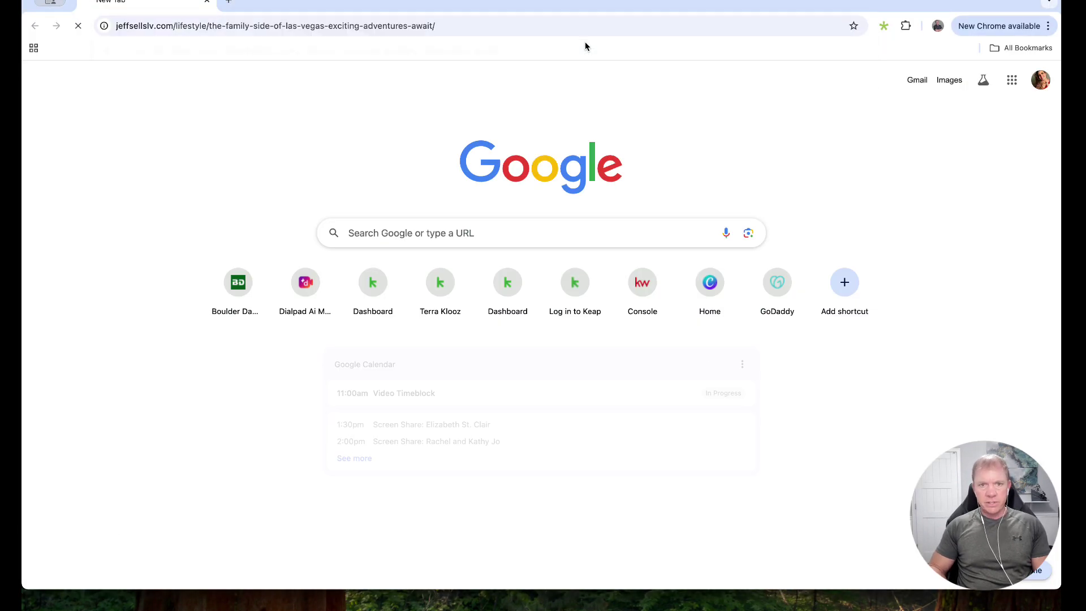
Scroll through the three Las Vegas listings priced $410,000 to $725,000, then back to the top
scroll(172, 385, down, 10)
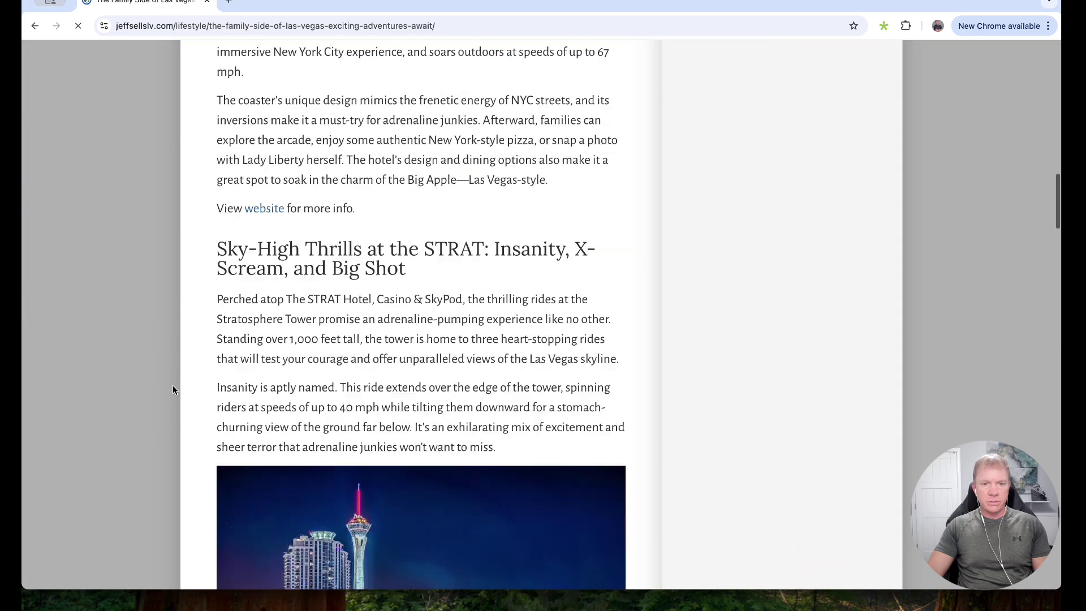
scroll(172, 386, down, 15)
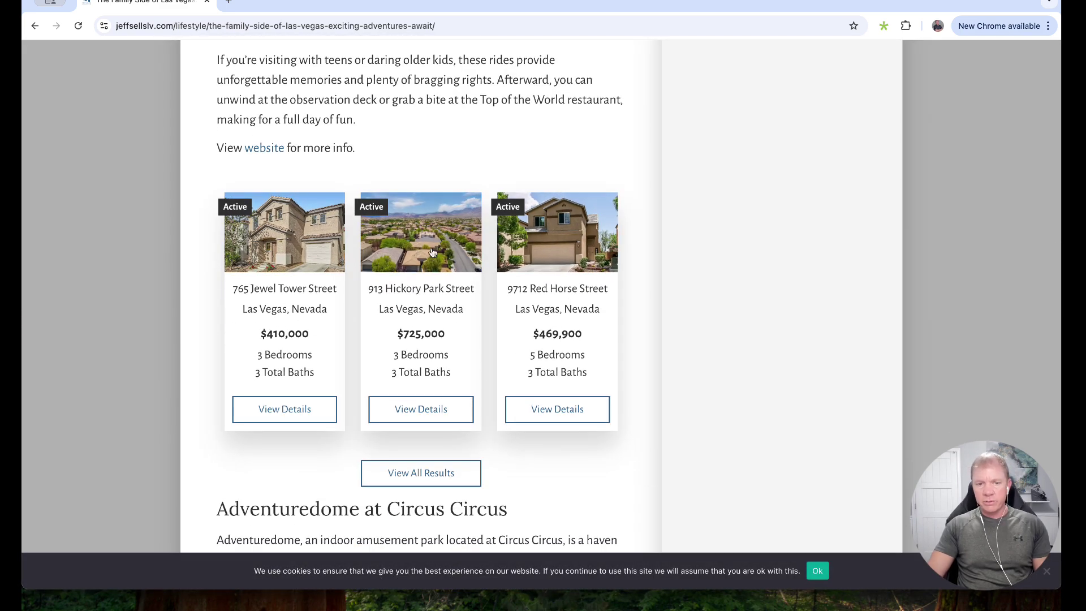
scroll(433, 252, up, 2)
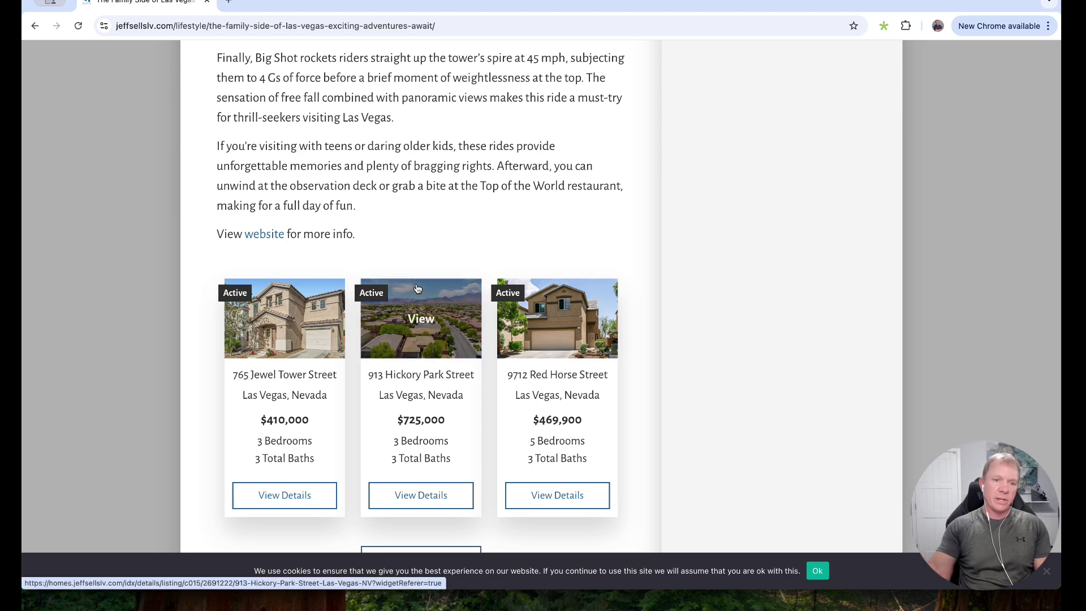
scroll(416, 289, up, 5)
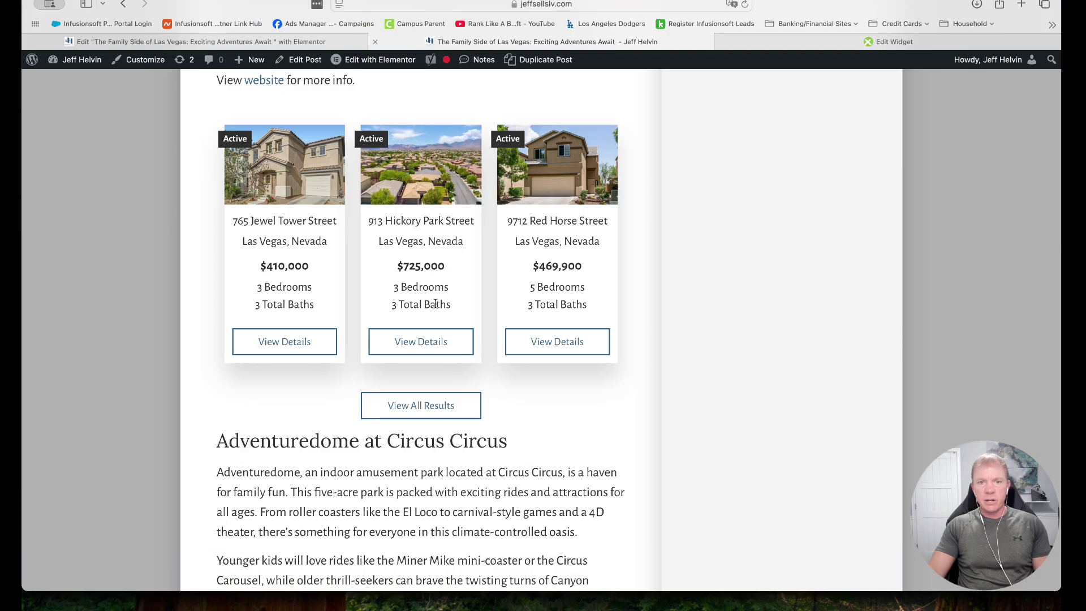
scroll(362, 252, up, 1)
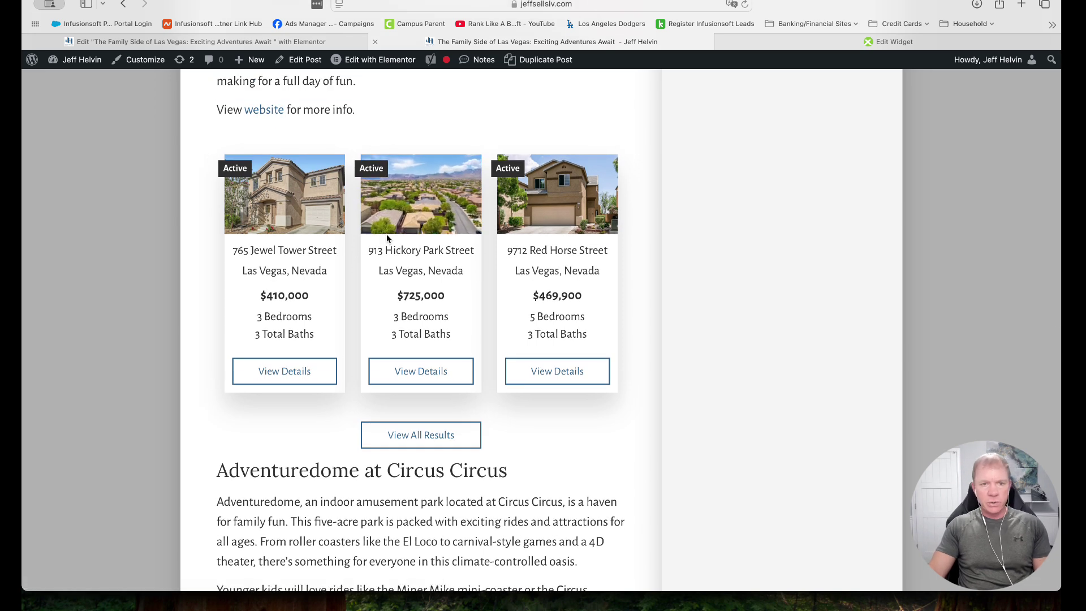
scroll(387, 237, up, 5)
scroll(457, 287, up, 4)
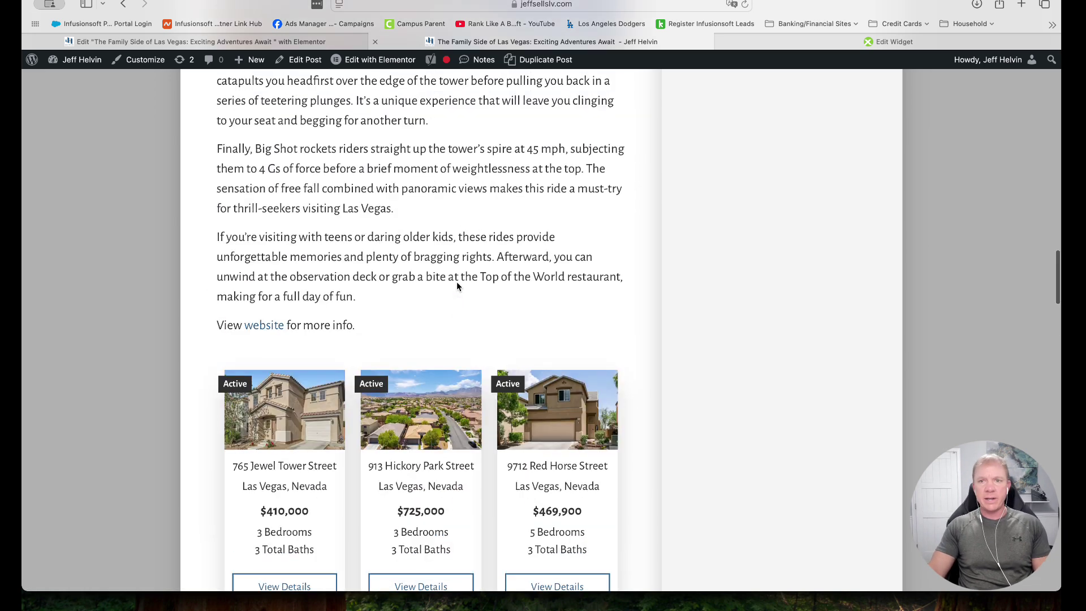
scroll(453, 275, up, 1)
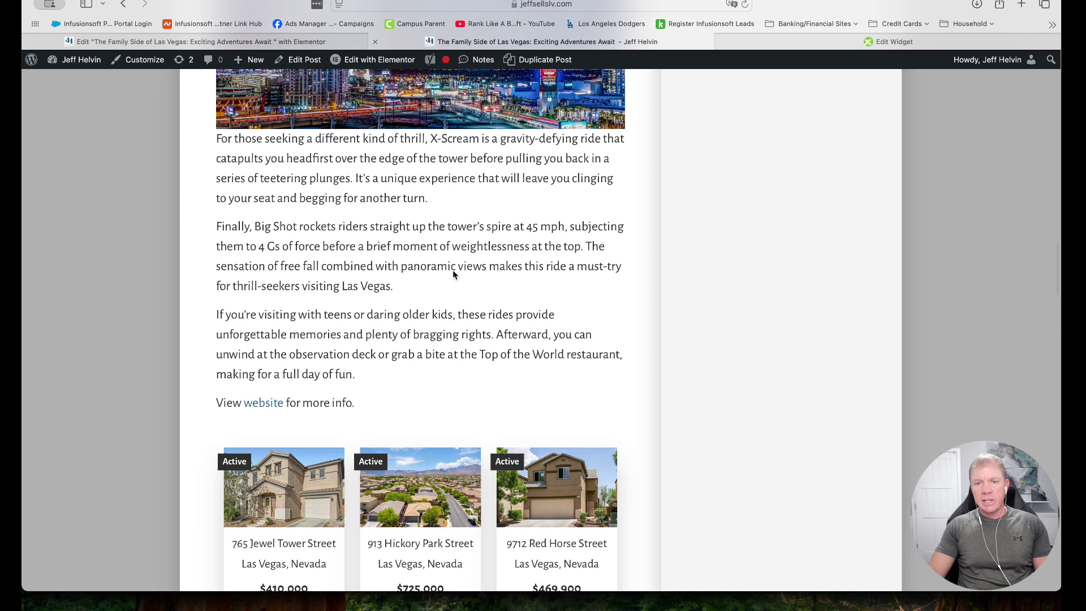
scroll(453, 274, down, 13)
scroll(453, 274, up, 10)
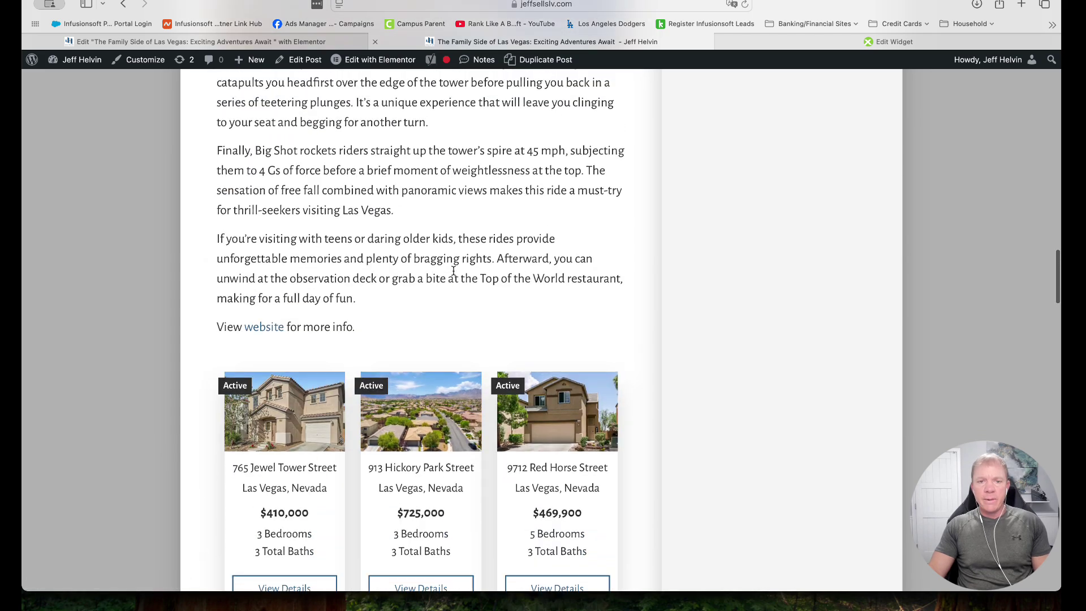
scroll(453, 274, up, 15)
scroll(453, 275, up, 8)
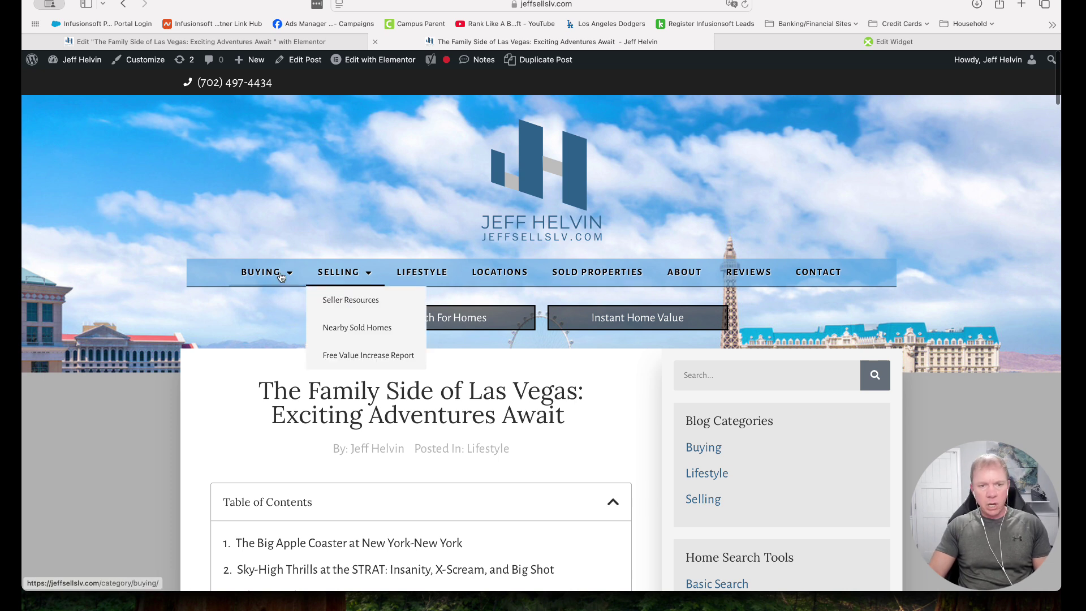
Open the home loan programs guide from BUYING and scroll down through it
mouse_move(272, 276)
mouse_move(331, 277)
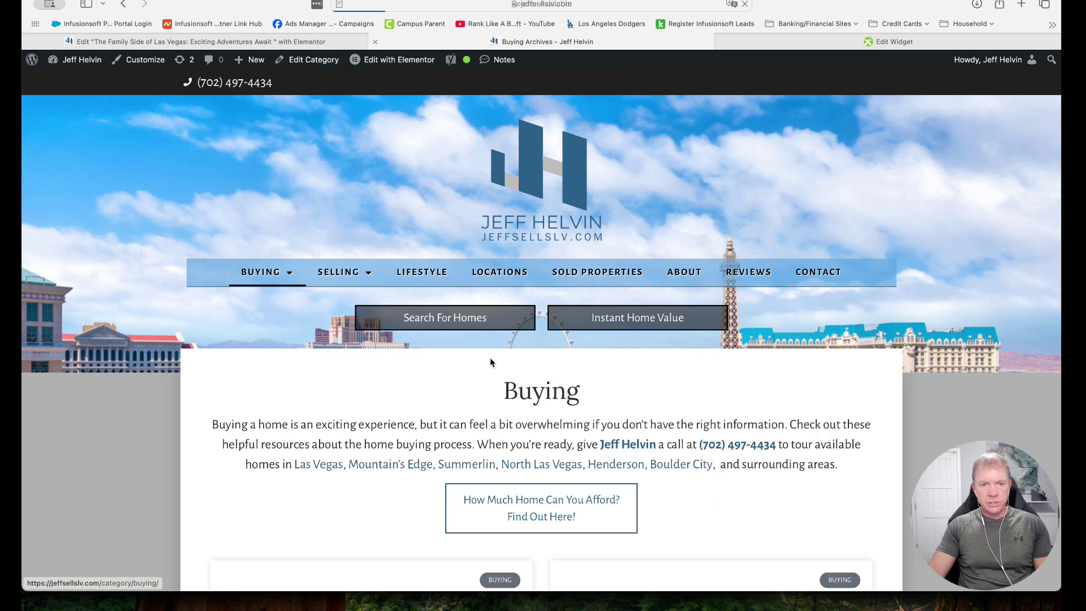
scroll(490, 362, down, 6)
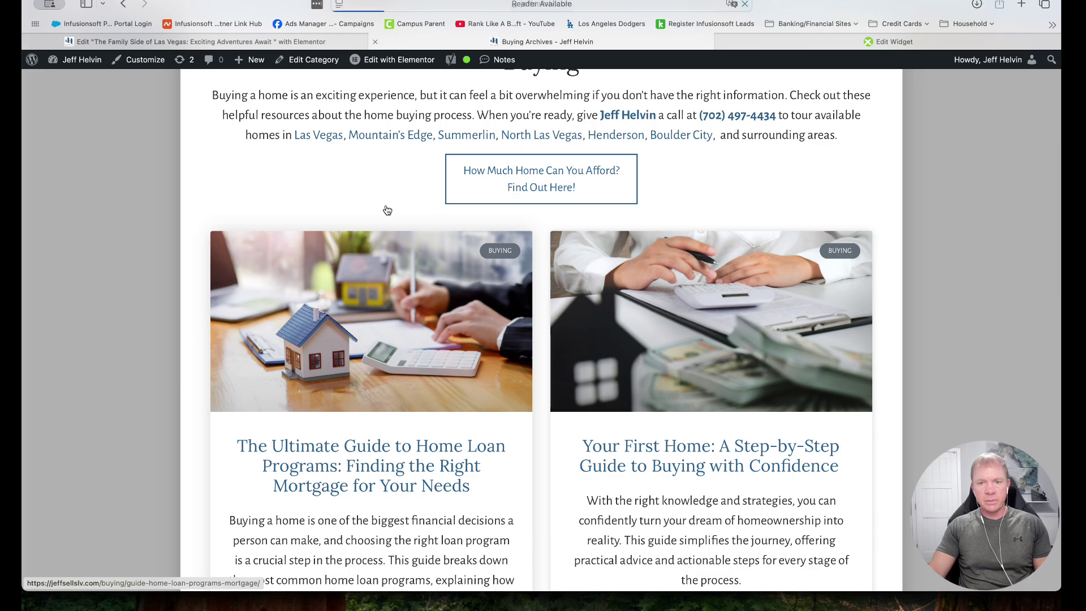
scroll(176, 289, down, 10)
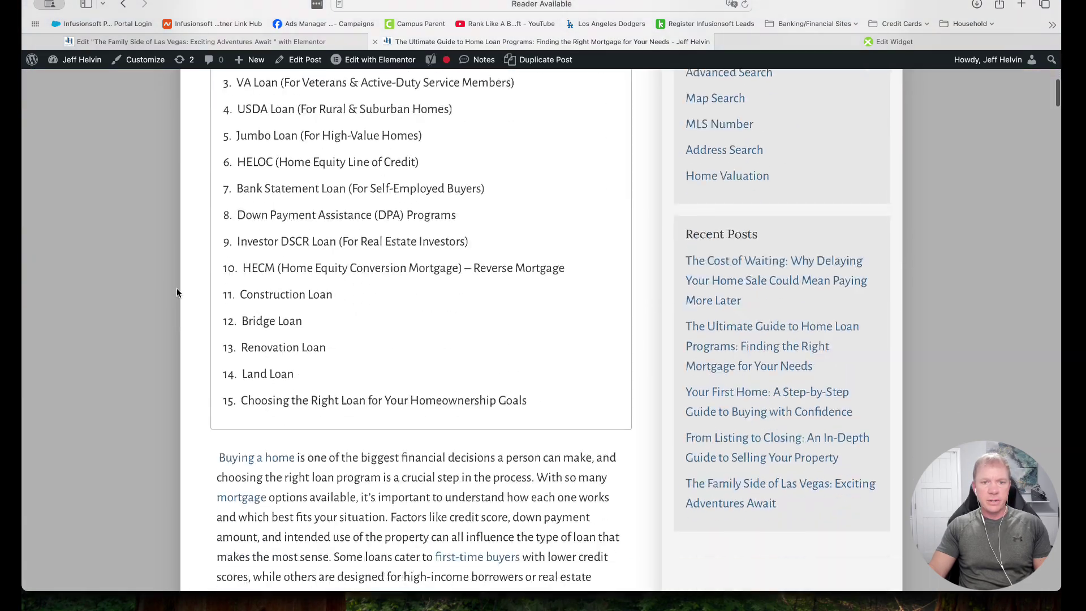
scroll(177, 292, down, 20)
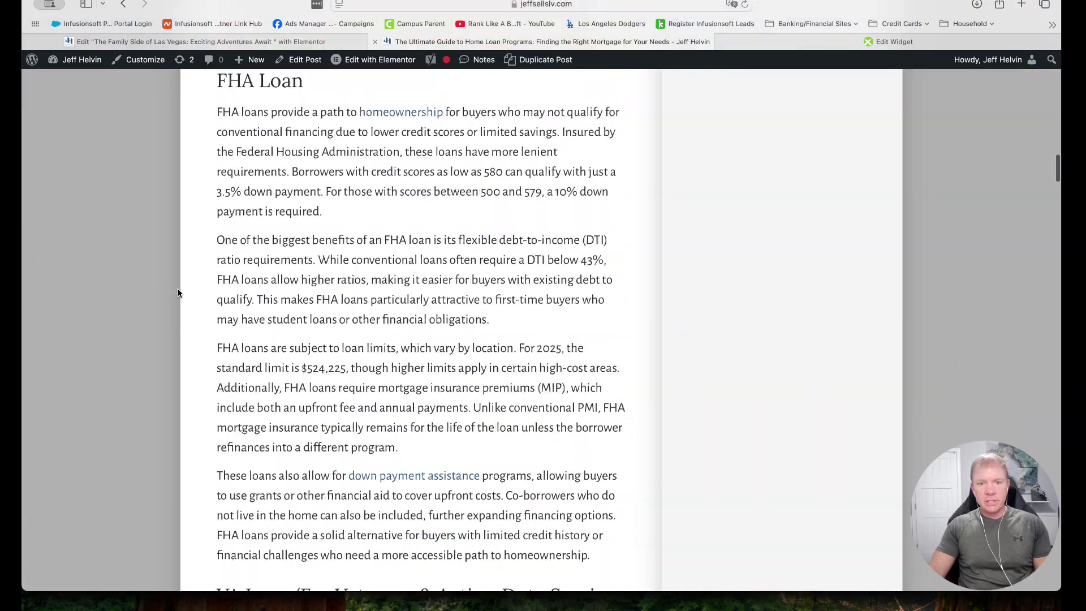
scroll(177, 293, down, 20)
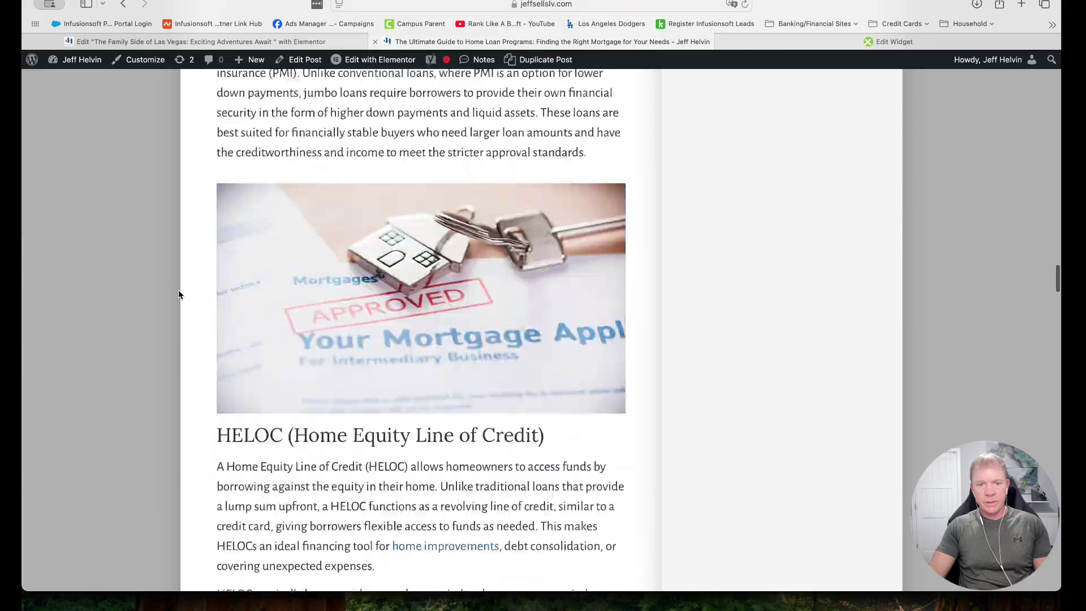
scroll(178, 294, down, 20)
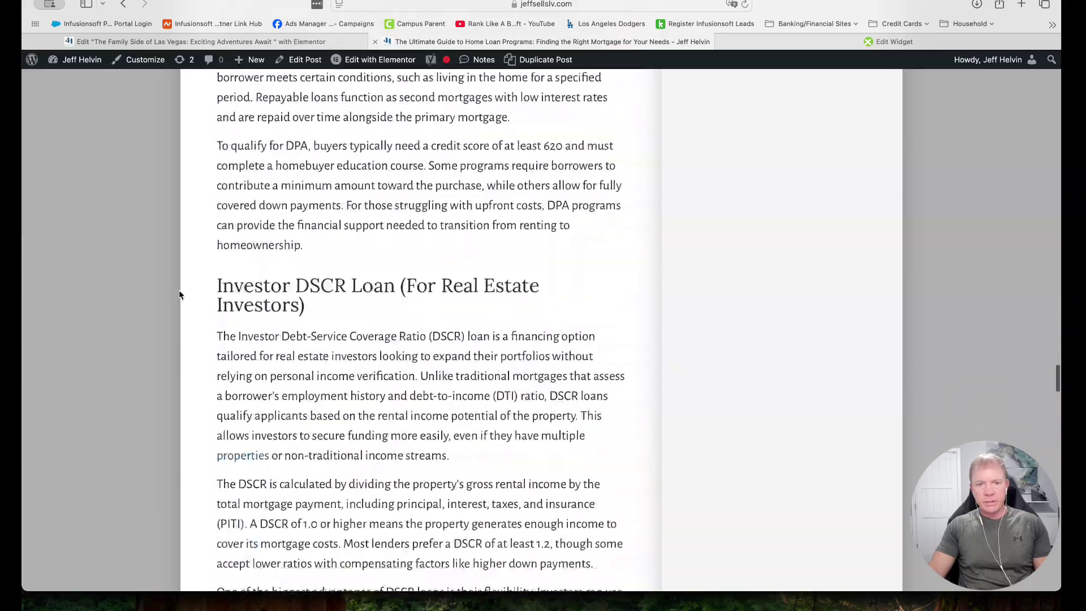
scroll(178, 294, down, 20)
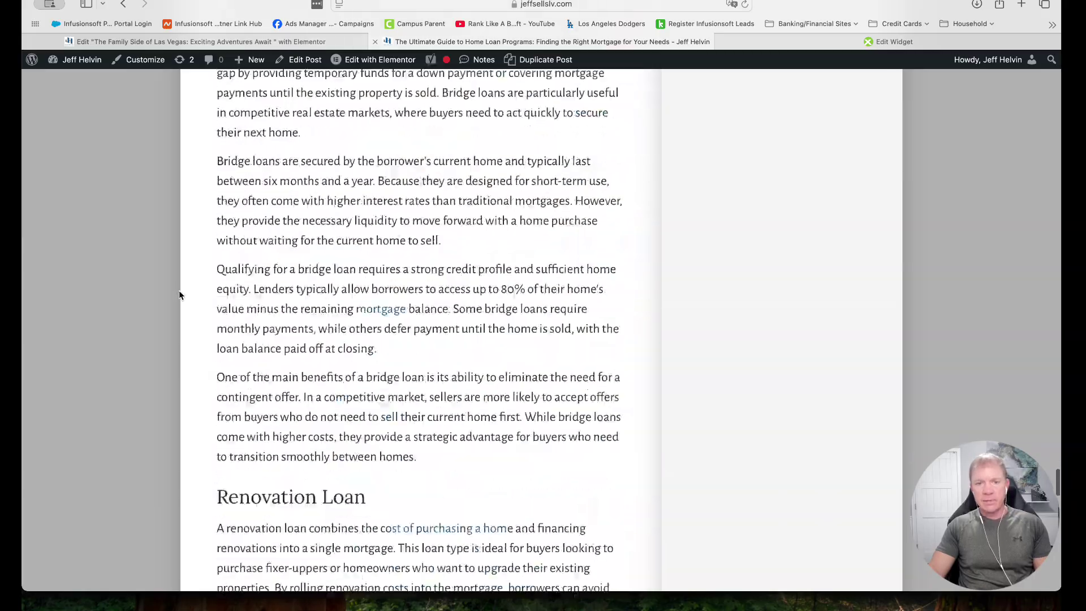
scroll(179, 294, down, 20)
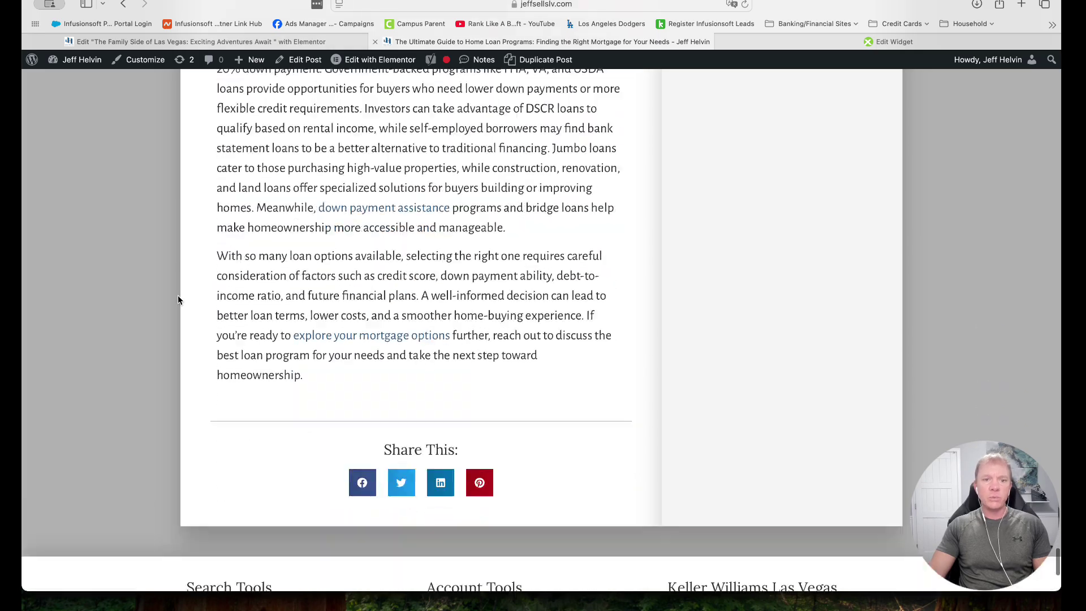
Scroll back up to the guide's loan-type table of contents
scroll(178, 295, up, 20)
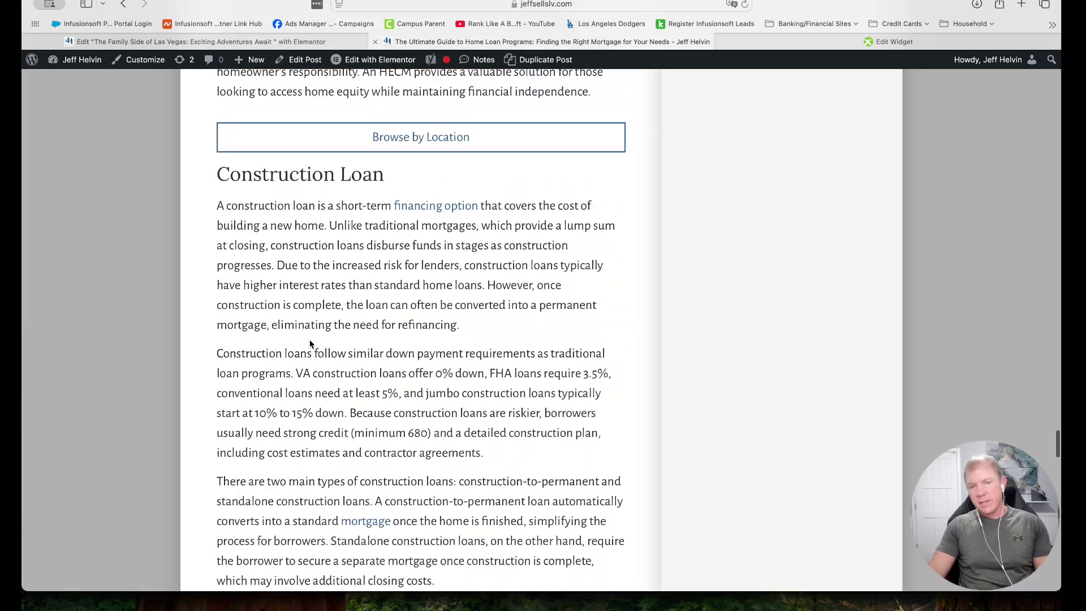
scroll(440, 278, up, 20)
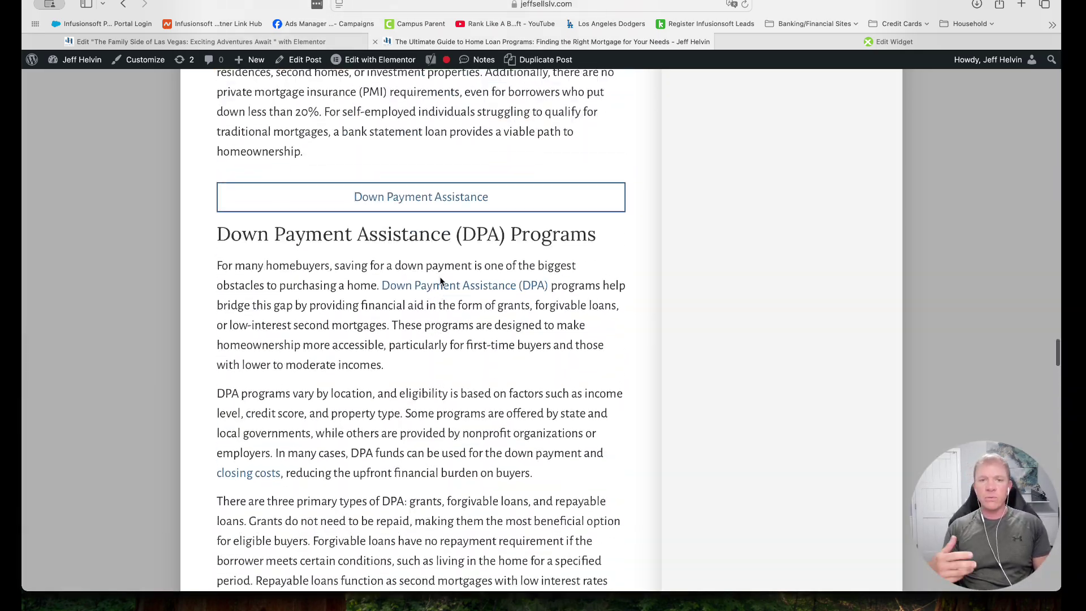
scroll(440, 280, up, 20)
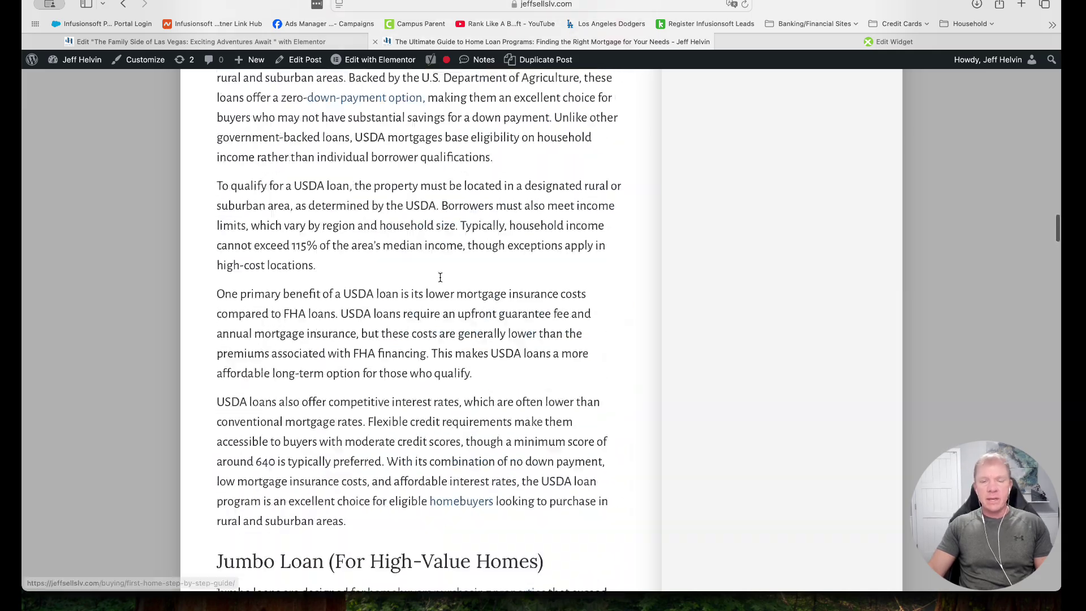
scroll(440, 281, up, 20)
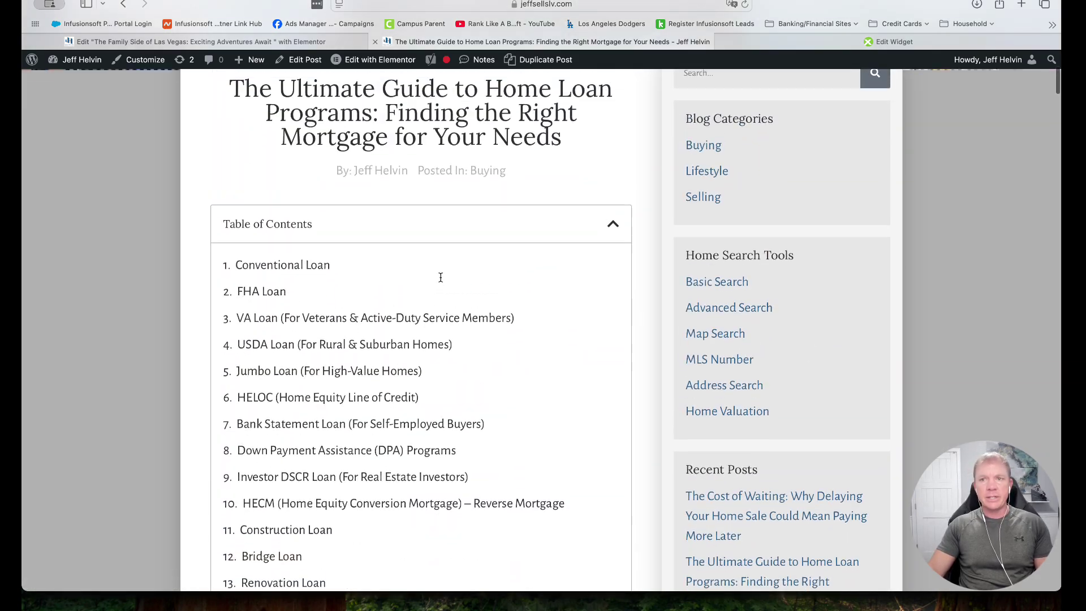
scroll(441, 280, up, 5)
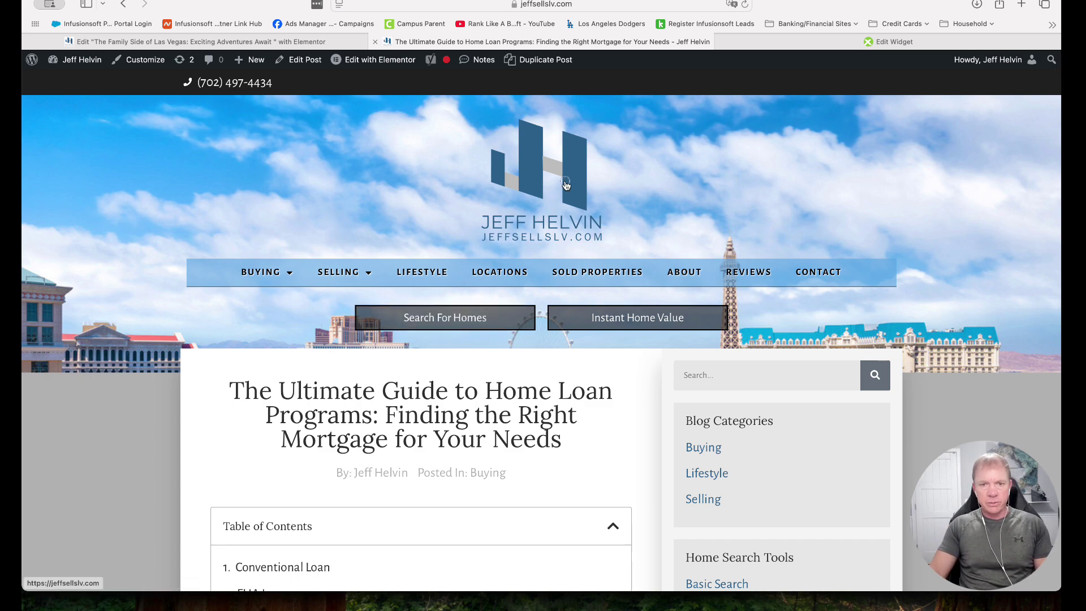
scroll(307, 365, down, 15)
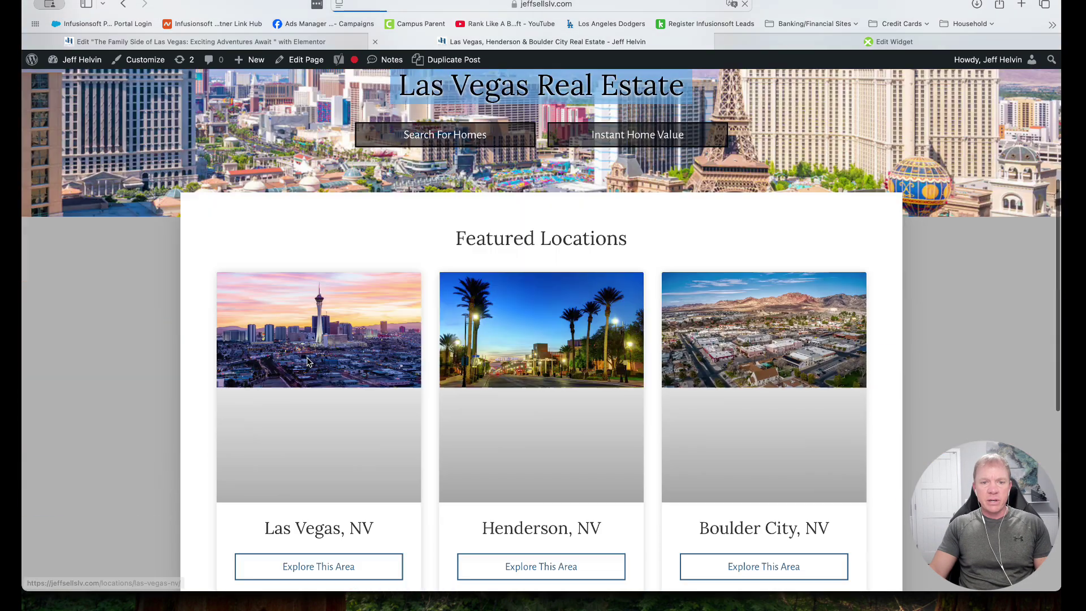
scroll(308, 372, up, 2)
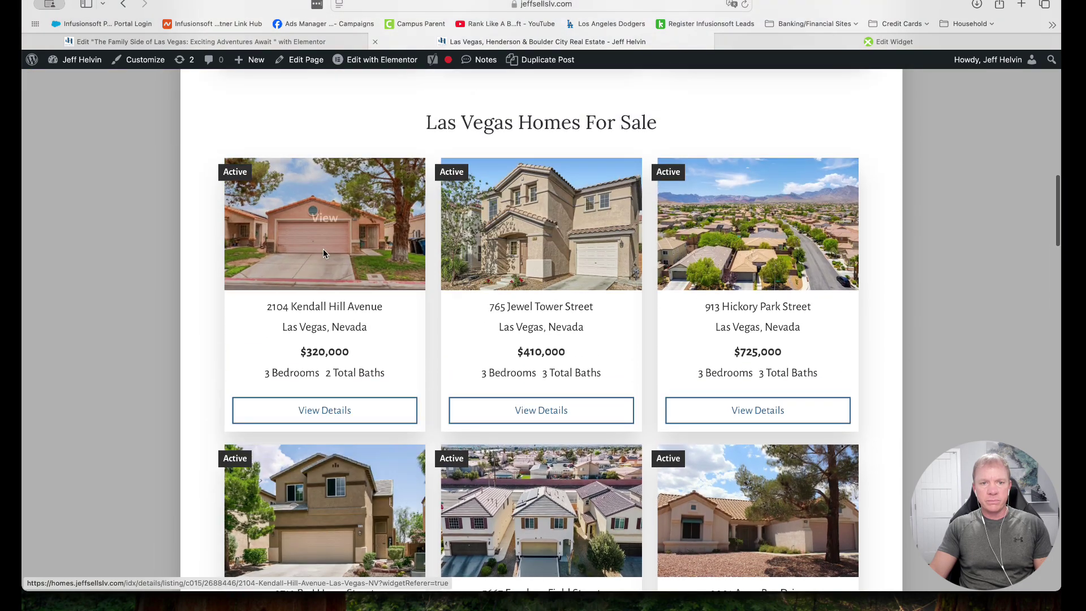
click(324, 249)
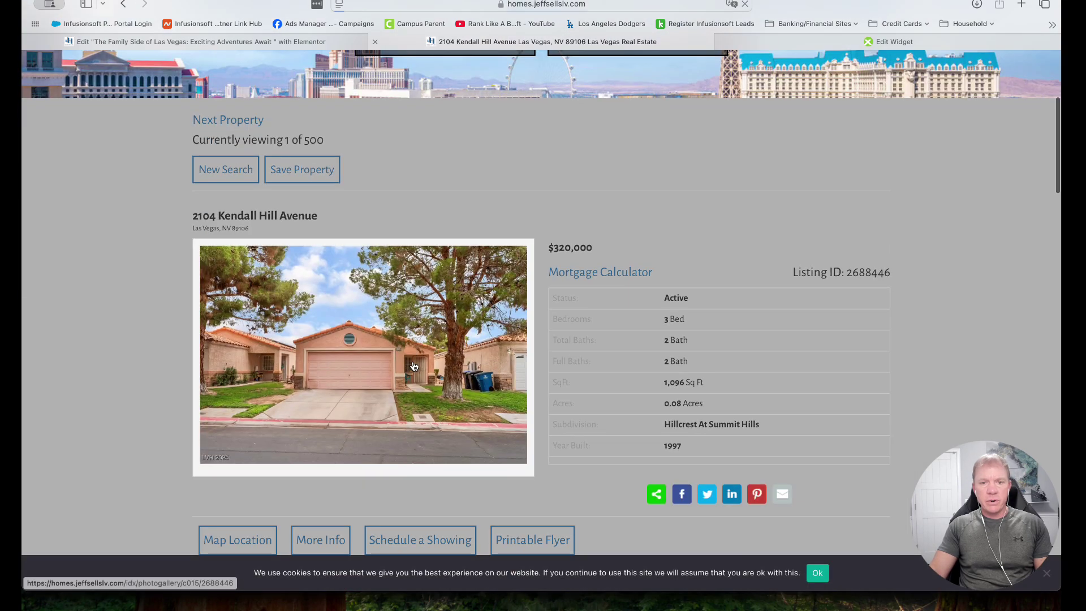
click(414, 366)
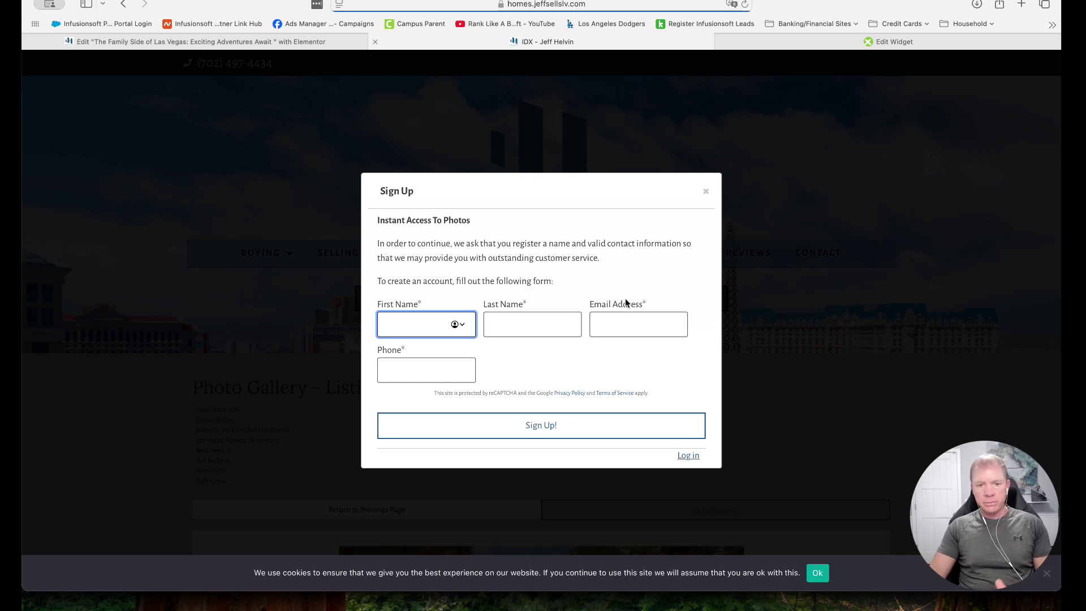
Check the IDX Broker widget settings, then go back to the homepage's area cards
click(850, 44)
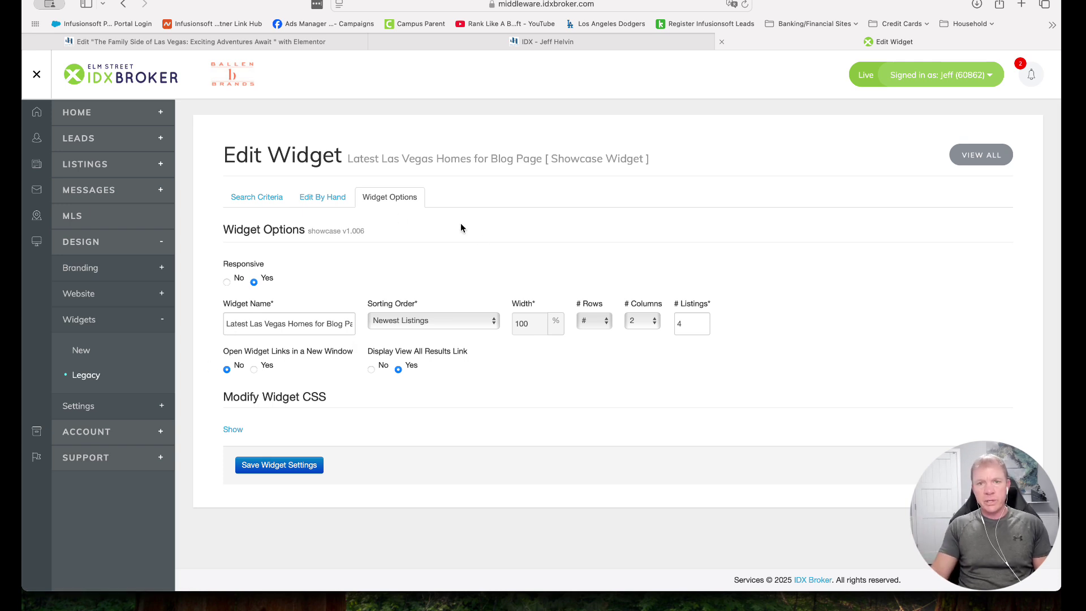
click(484, 43)
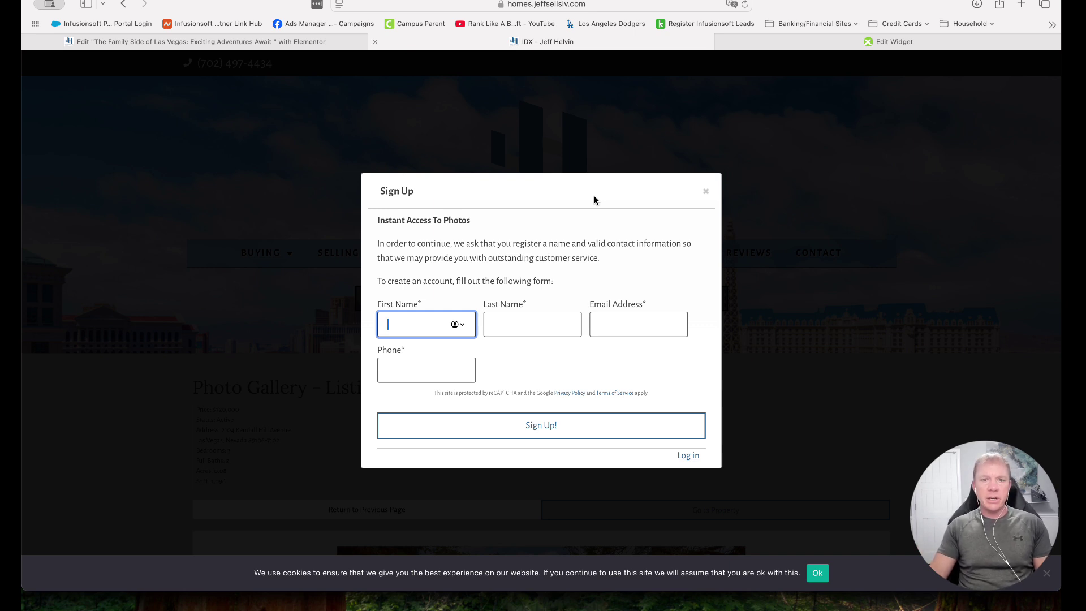
click(526, 5)
key(Escape)
key(super+bracketleft)
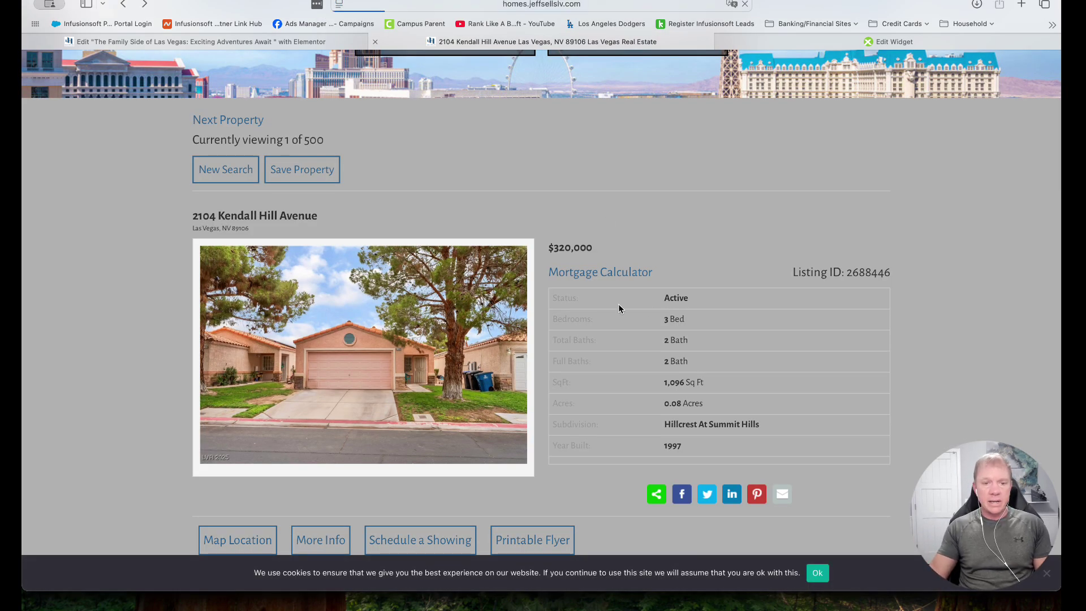
scroll(599, 304, up, 5)
scroll(595, 306, up, 5)
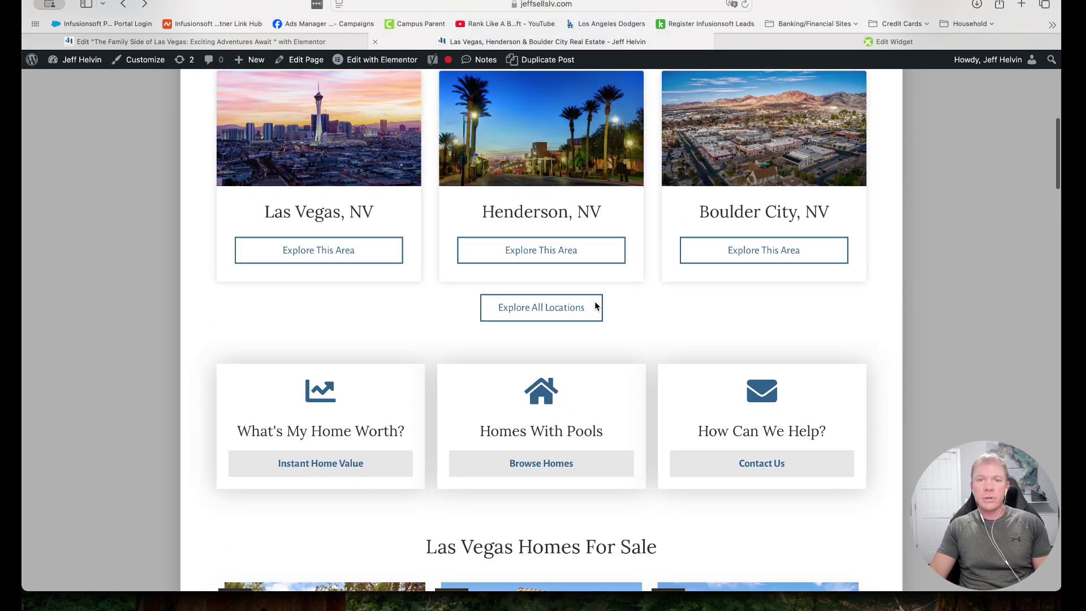